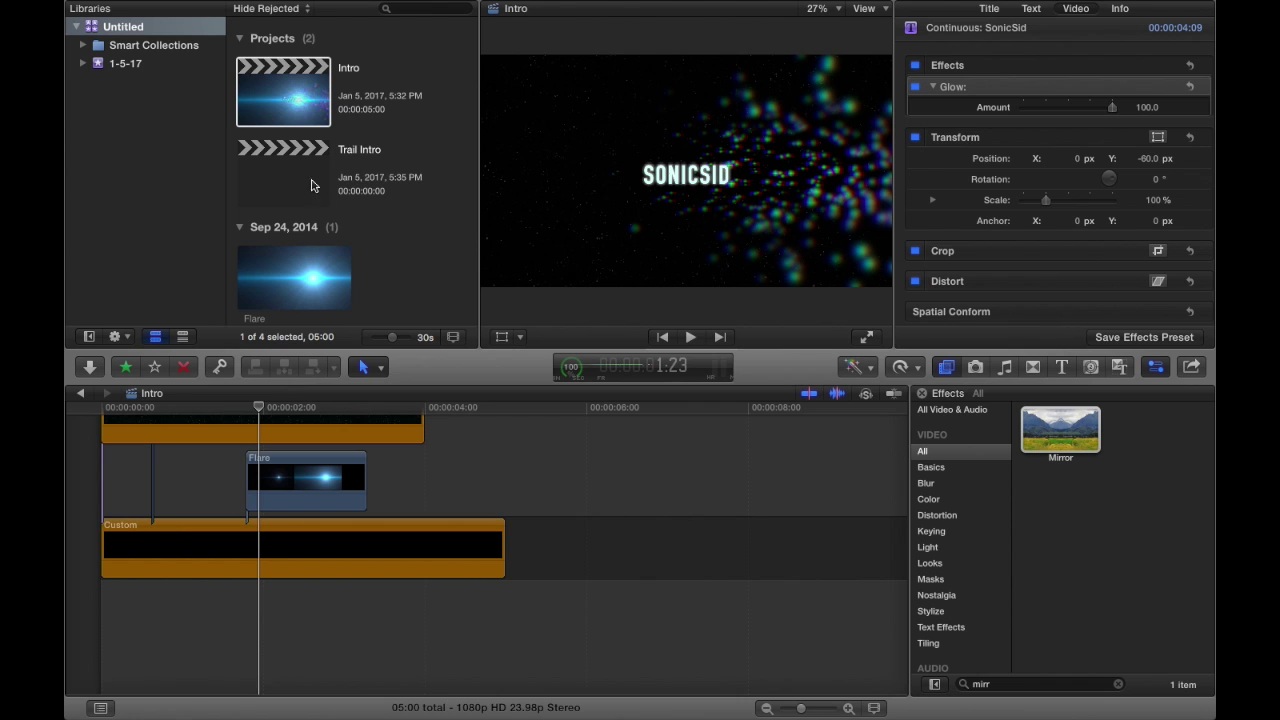
Step: Open the Trail Intro project from the Browser into the timeline
double_click(308, 186)
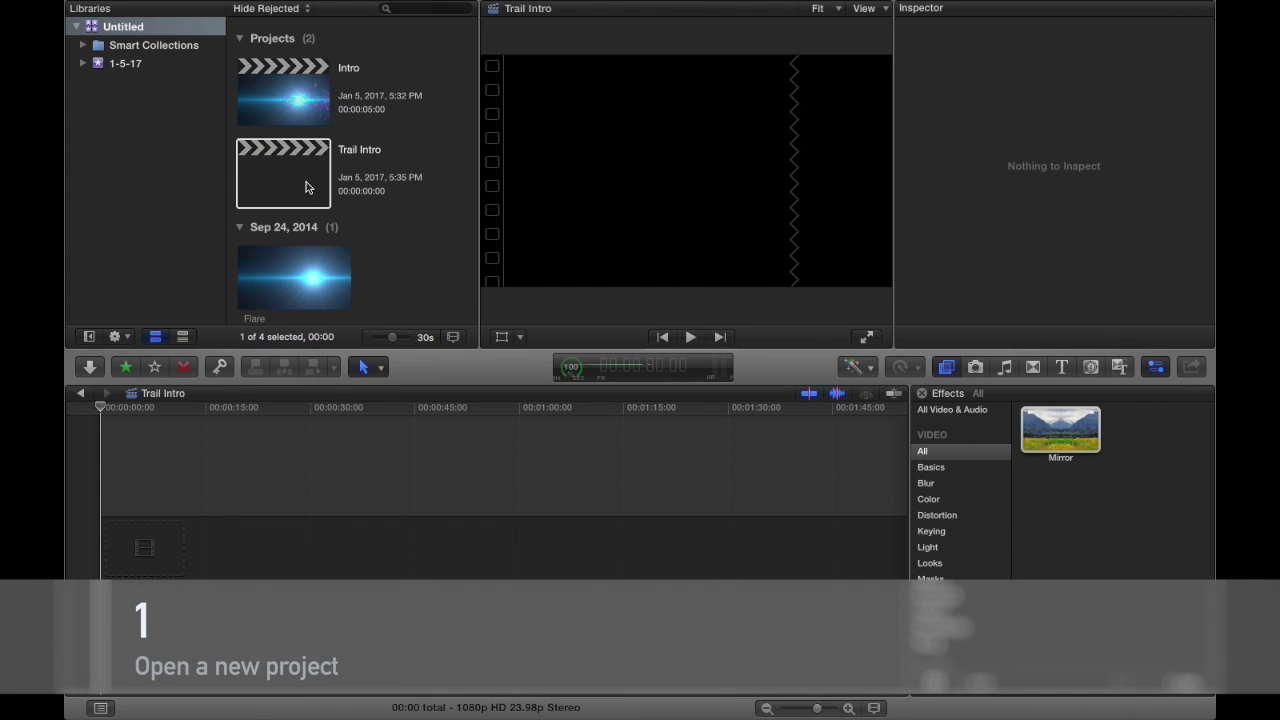
Step: Add the Custom generator to the empty timeline with 720p HD format and 23.98p frame rate
left_click(1088, 370)
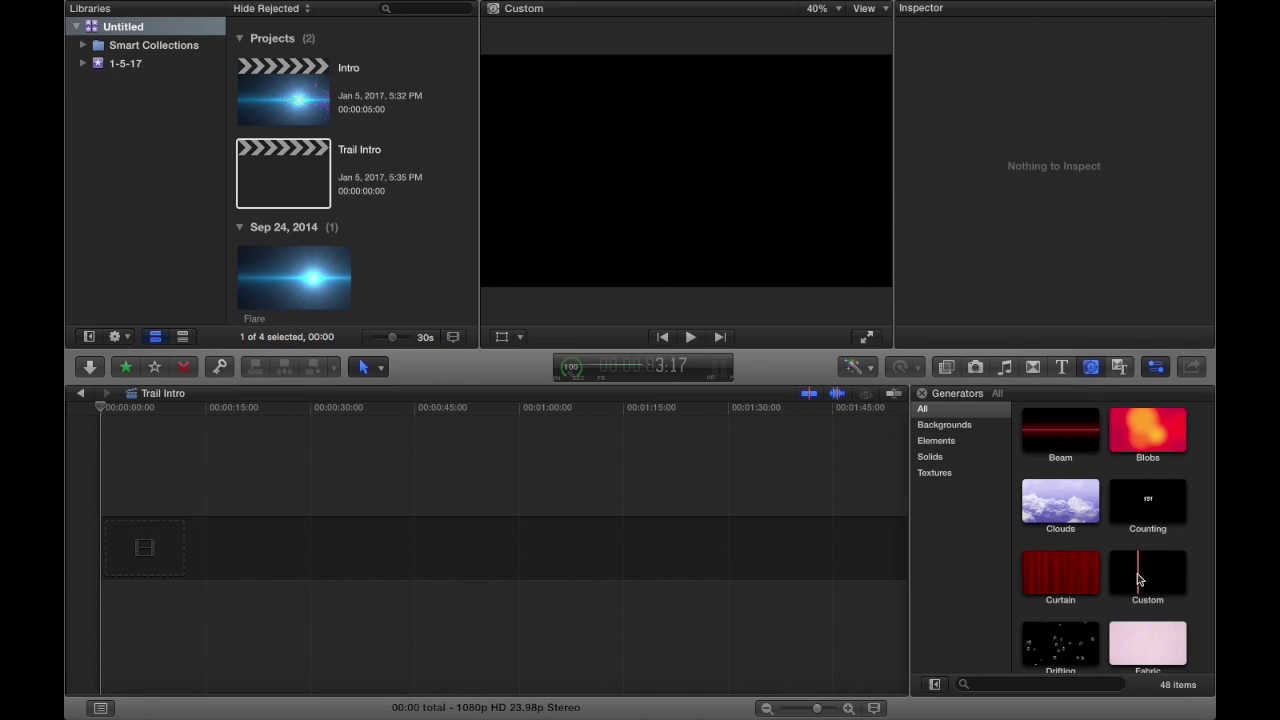
left_click_drag(1147, 580, 426, 528)
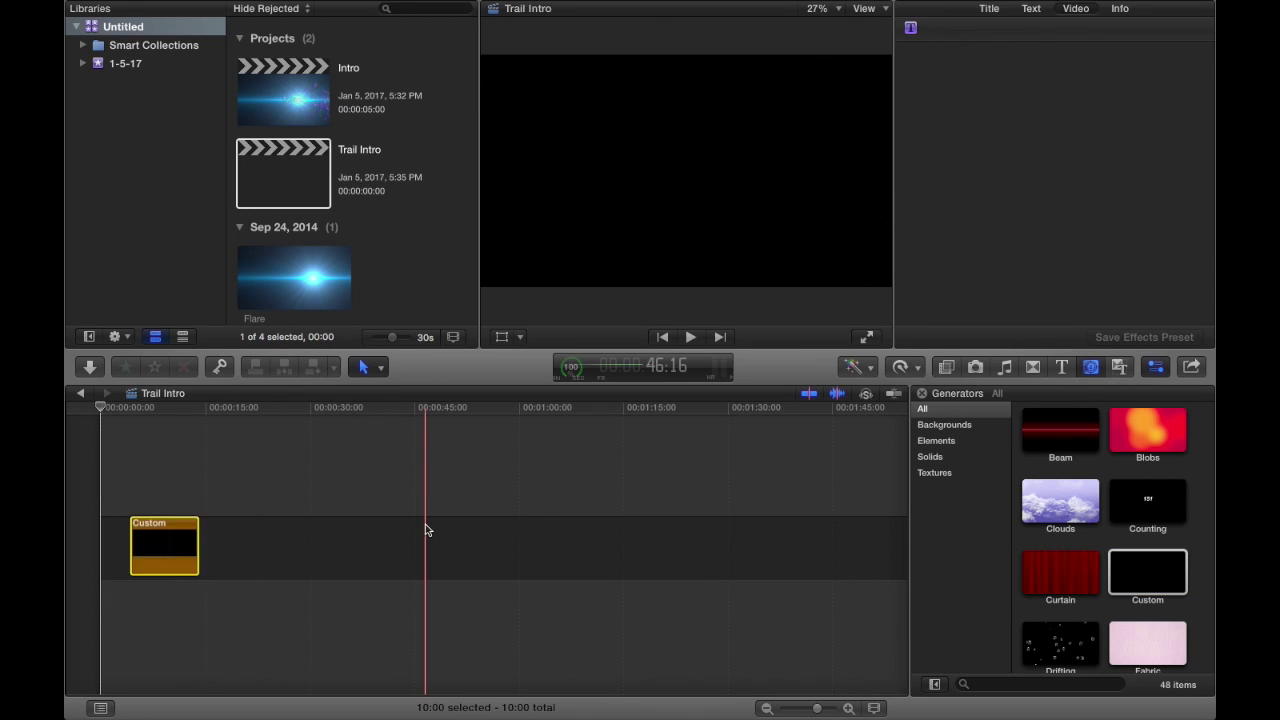
left_click(545, 75)
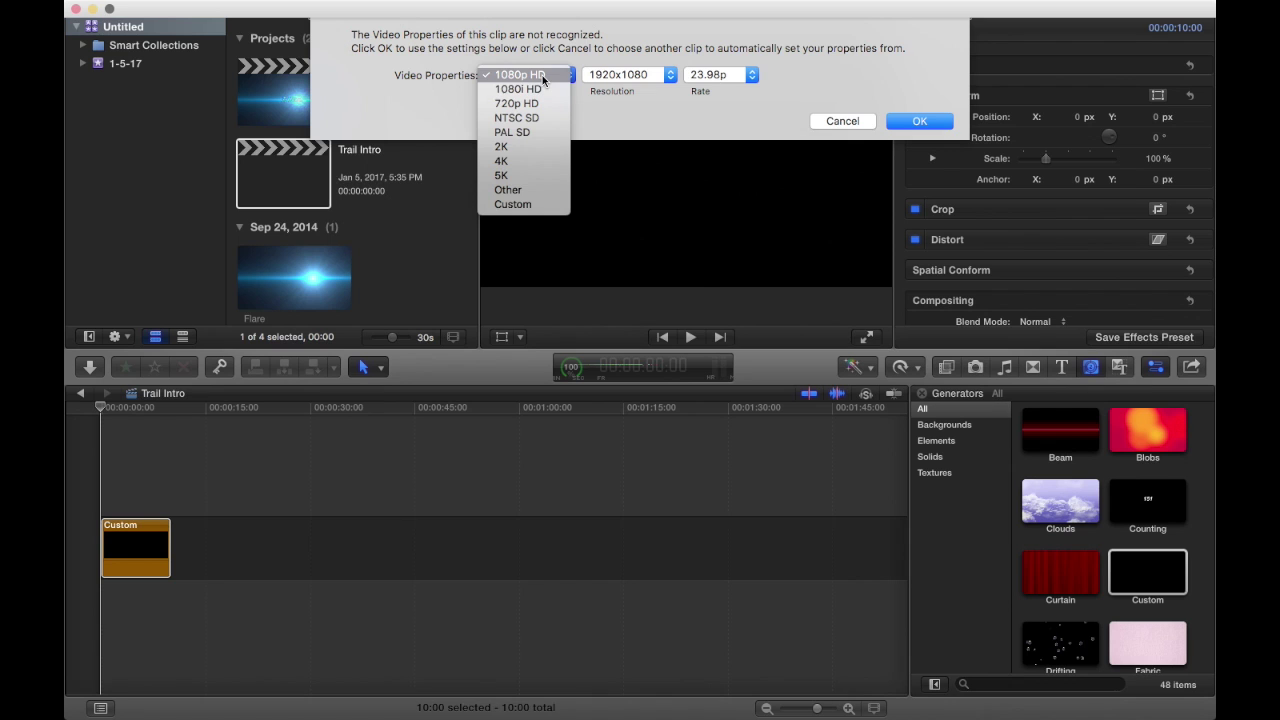
left_click(543, 103)
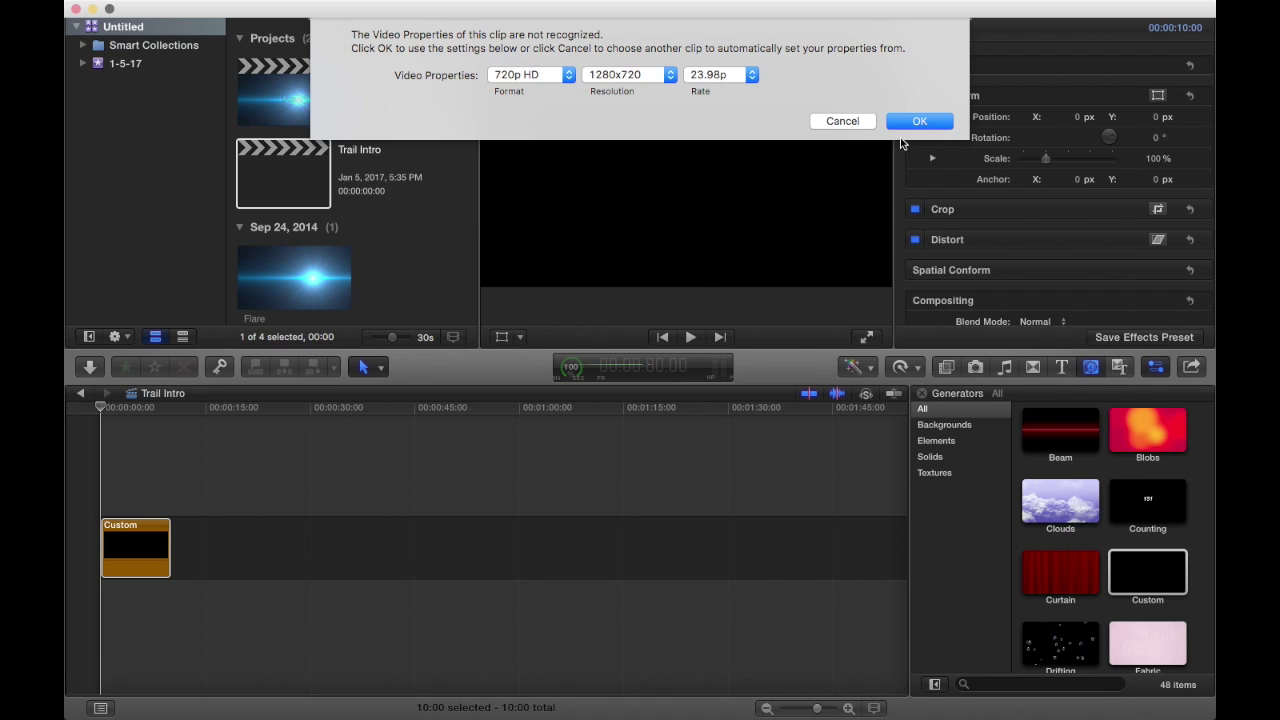
left_click(744, 77)
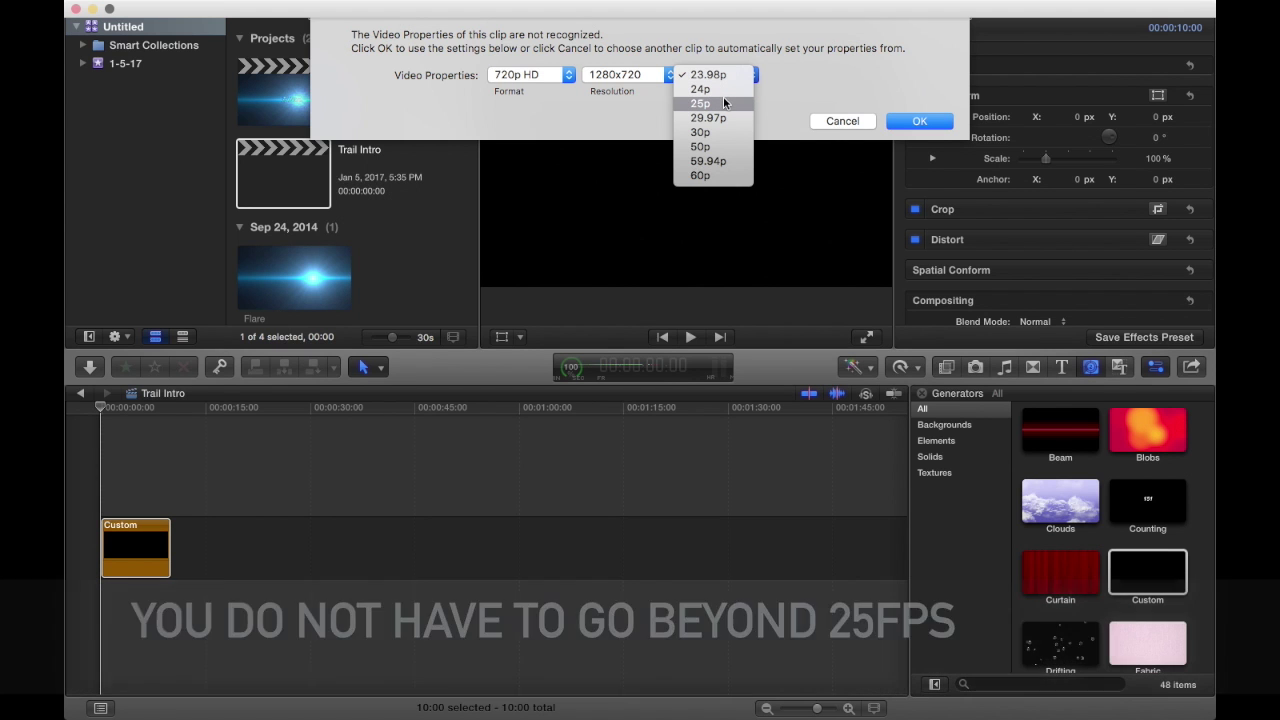
left_click(787, 96)
left_click(919, 121)
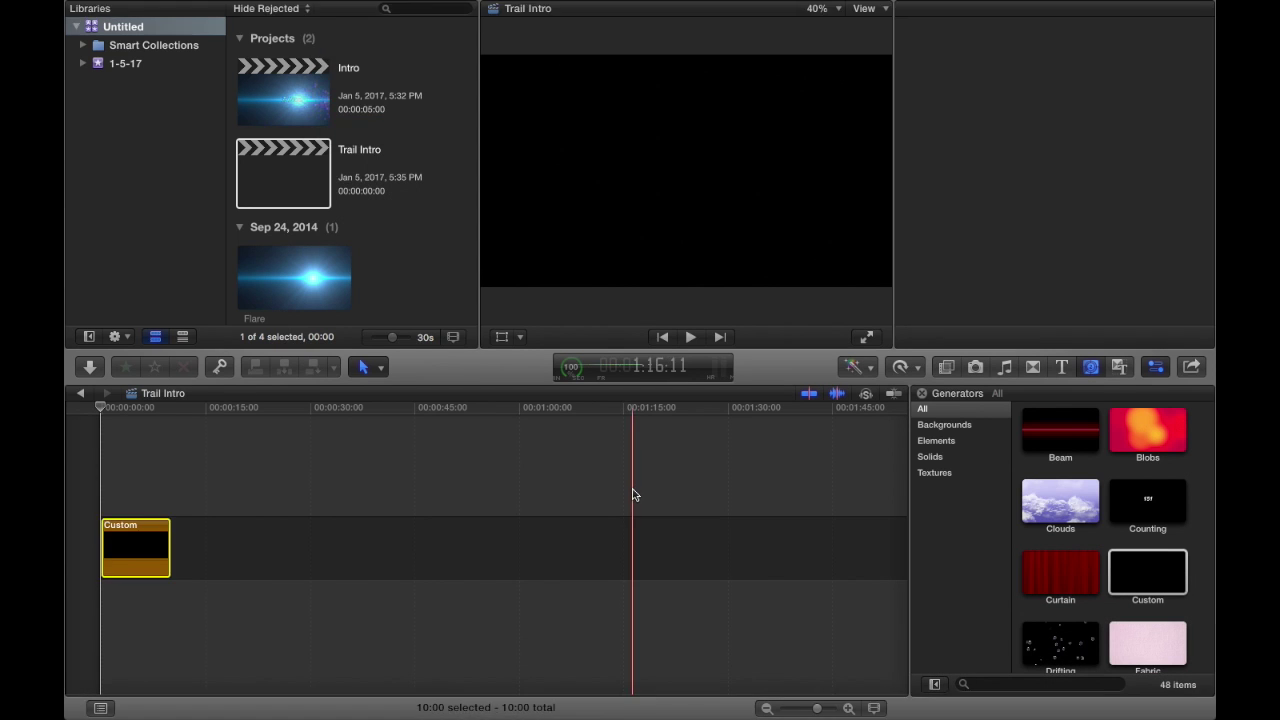
Step: Trim the Custom generator clip down to 5 seconds
left_click(817, 710)
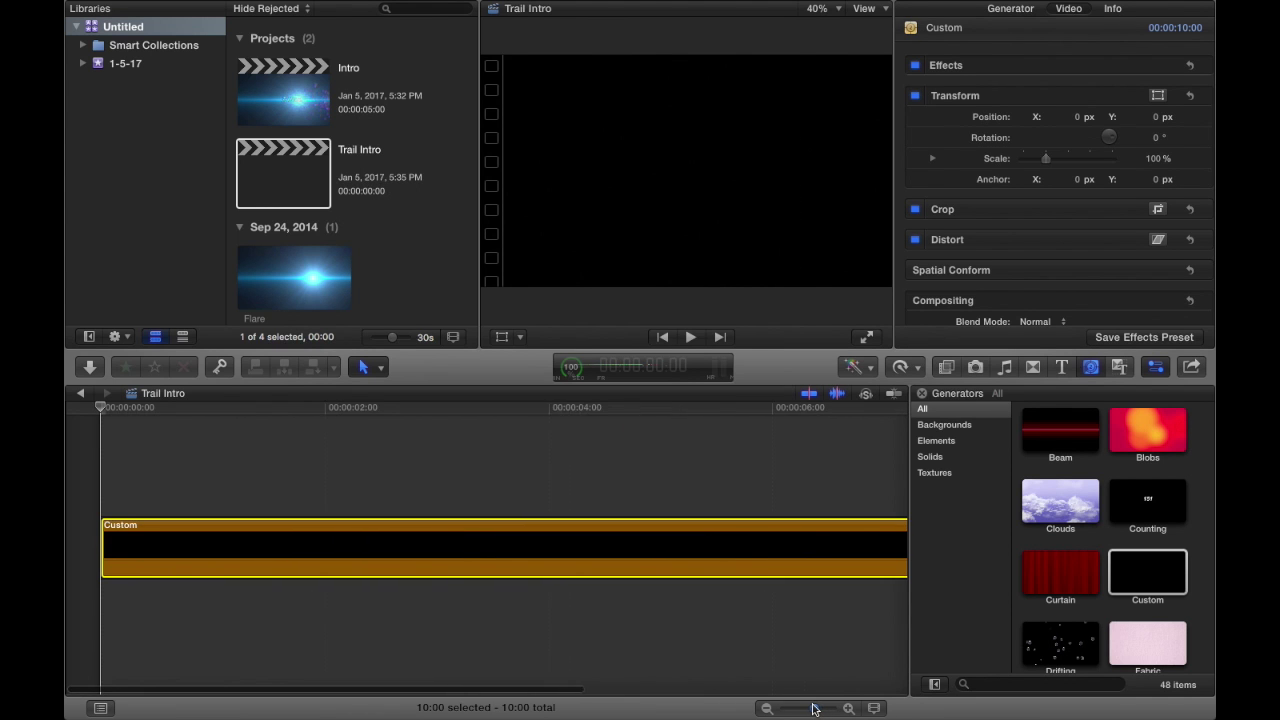
scroll(751, 589, "right", 5)
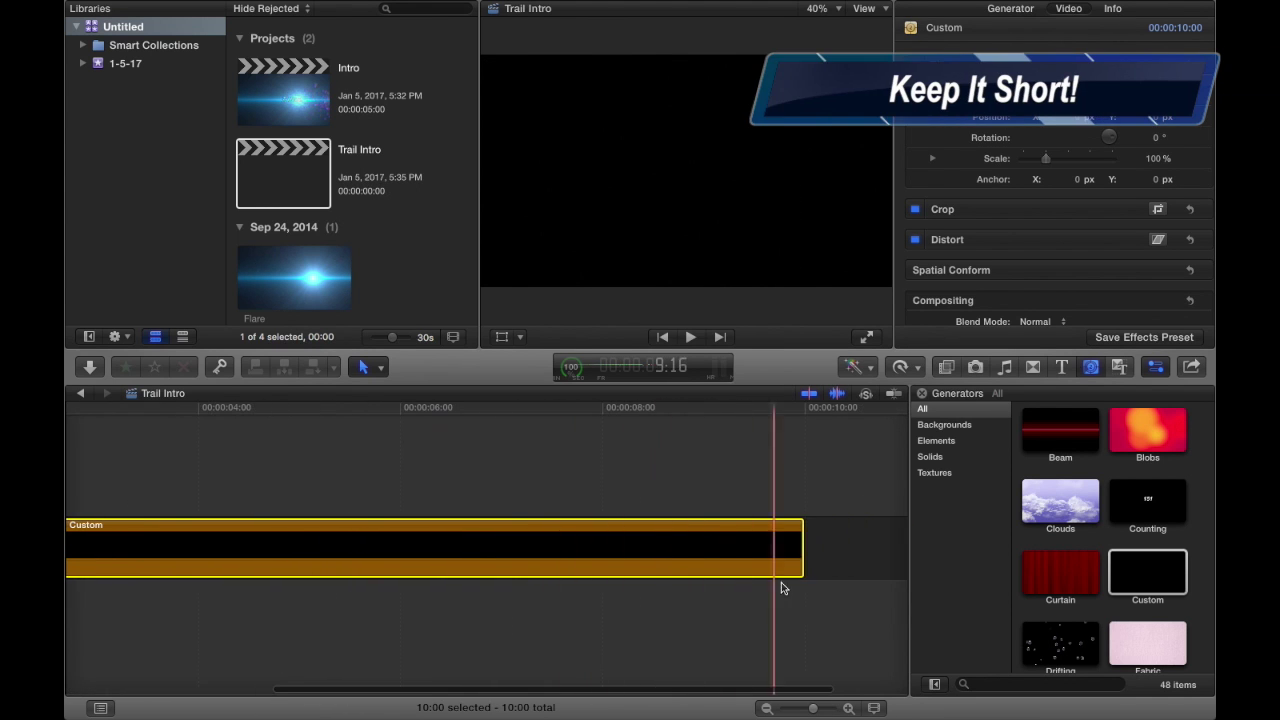
left_click_drag(800, 571, 452, 560)
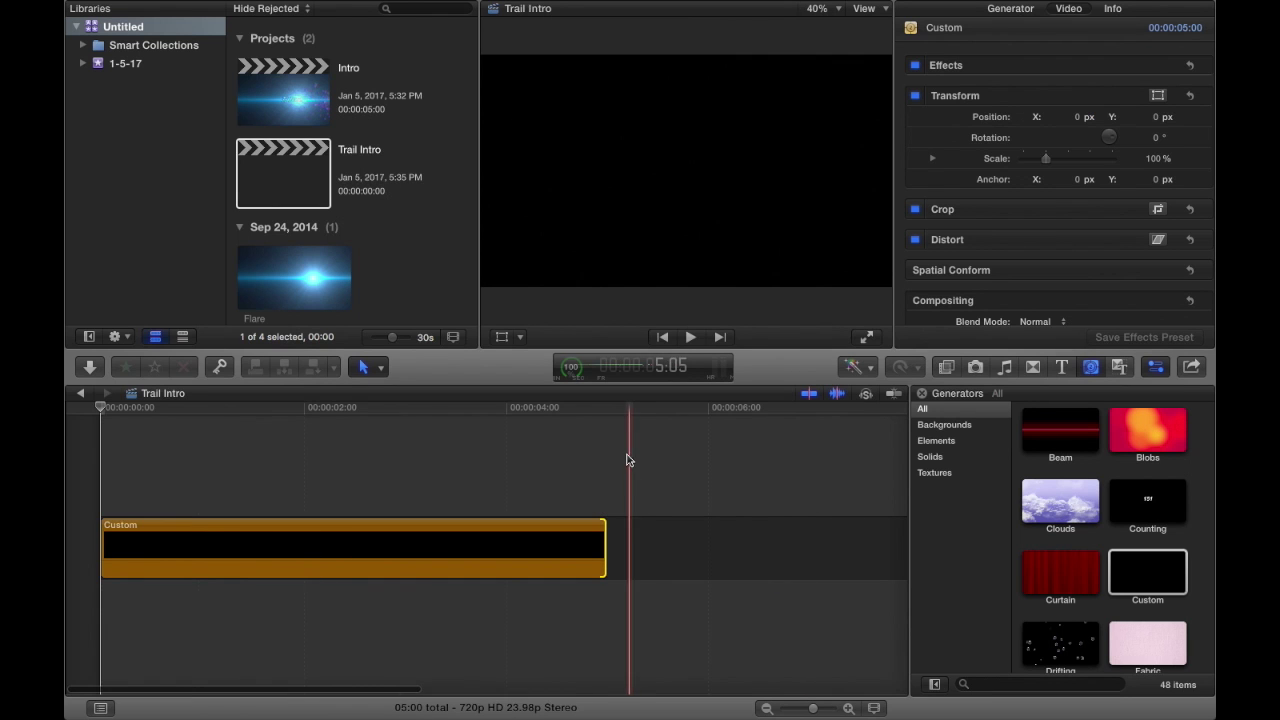
left_click(564, 459)
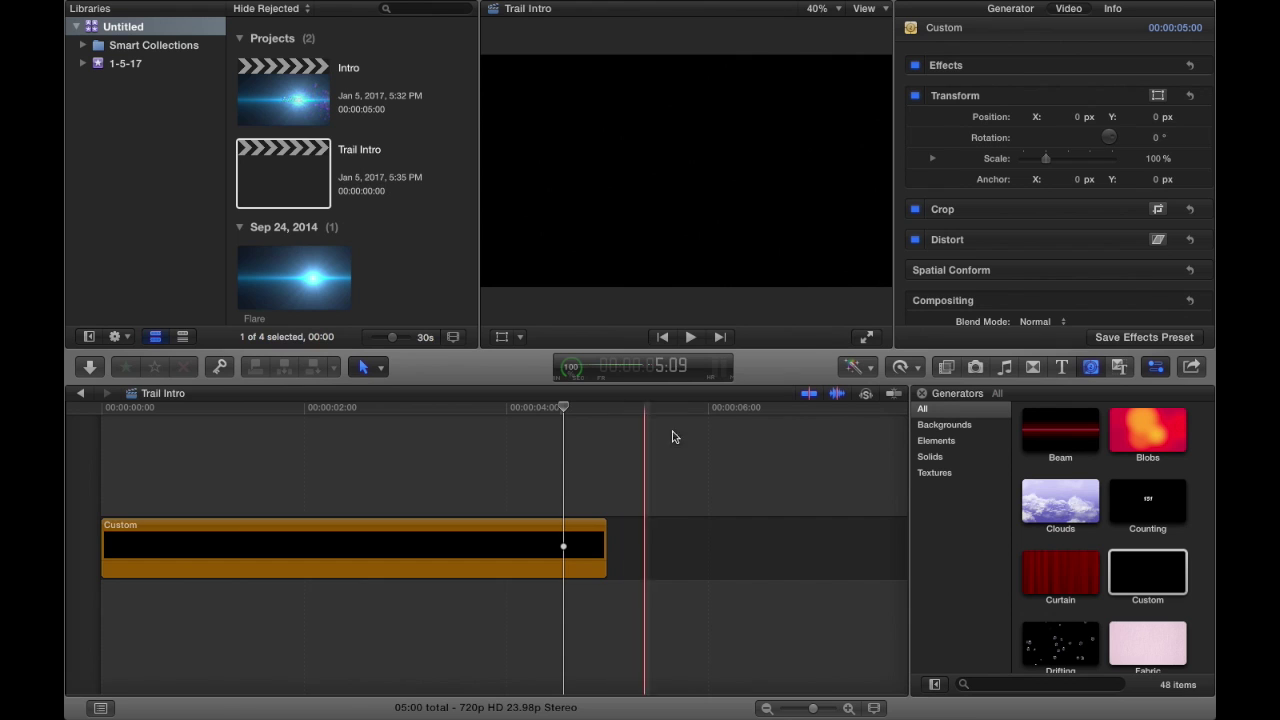
Step: Search generators for 'stars' and place Stars above the Custom clip, matching its 5-second length
left_click(300, 565)
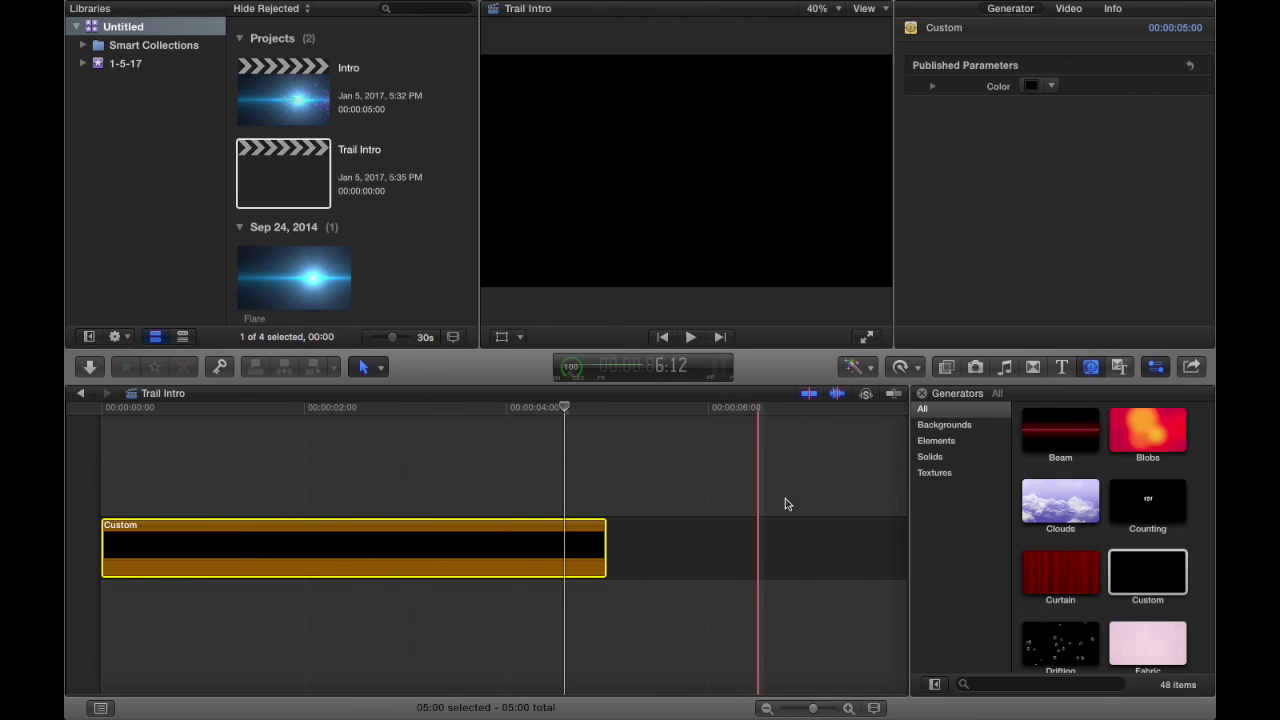
left_click(1026, 686)
type("stars")
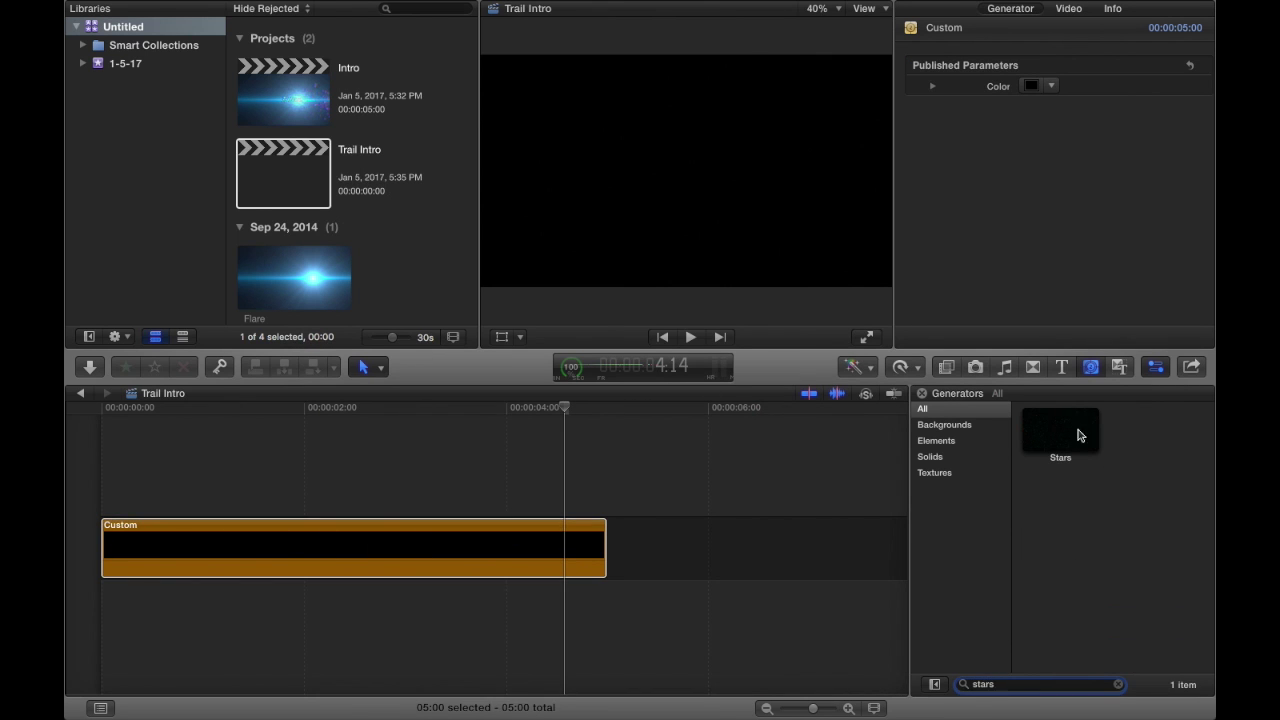
left_click_drag(1051, 443, 95, 458)
left_click_drag(504, 485, 601, 542)
left_click(506, 486)
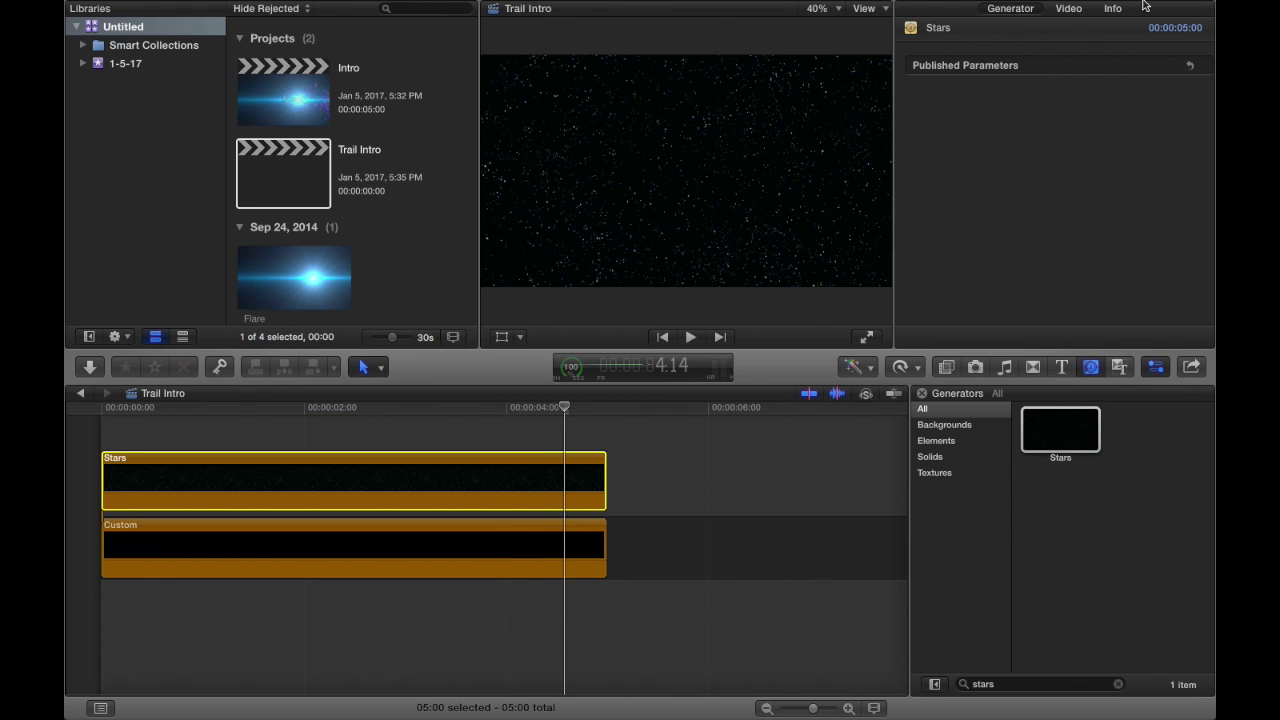
Step: Set the Stars clip's Compositing Opacity to 10%
left_click(1070, 10)
scroll(1004, 250, "down", 3)
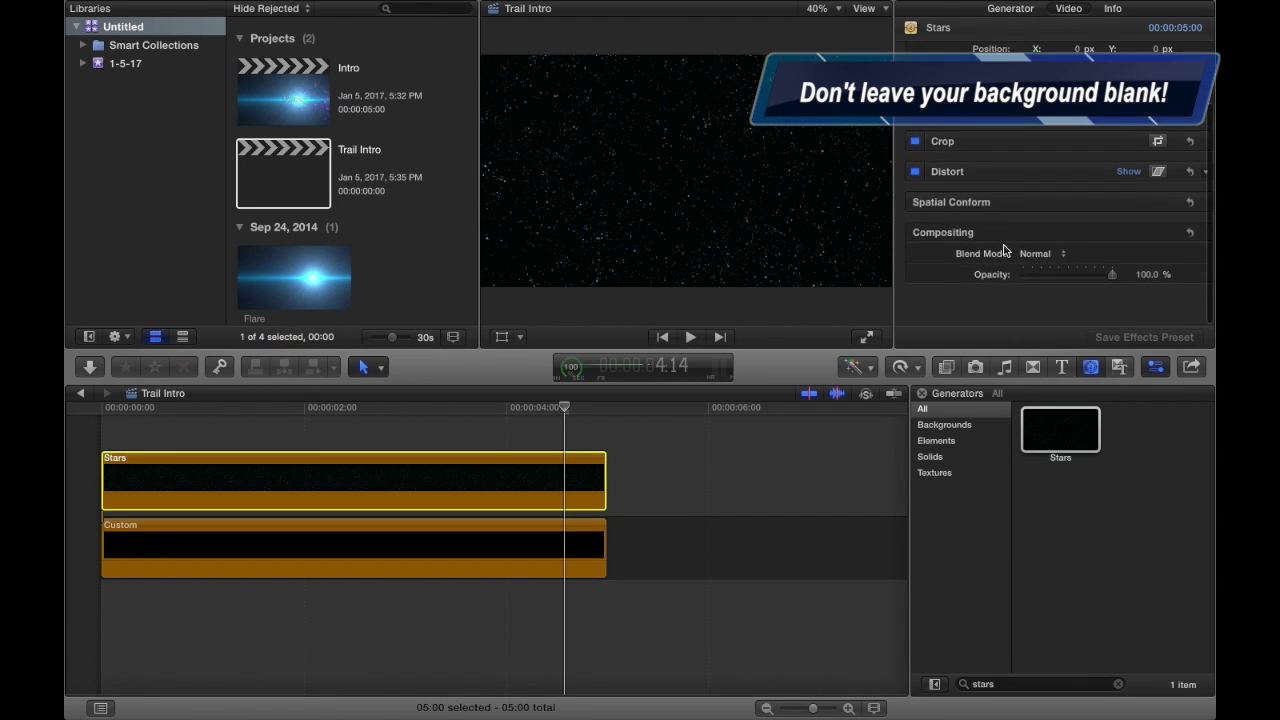
left_click(1148, 312)
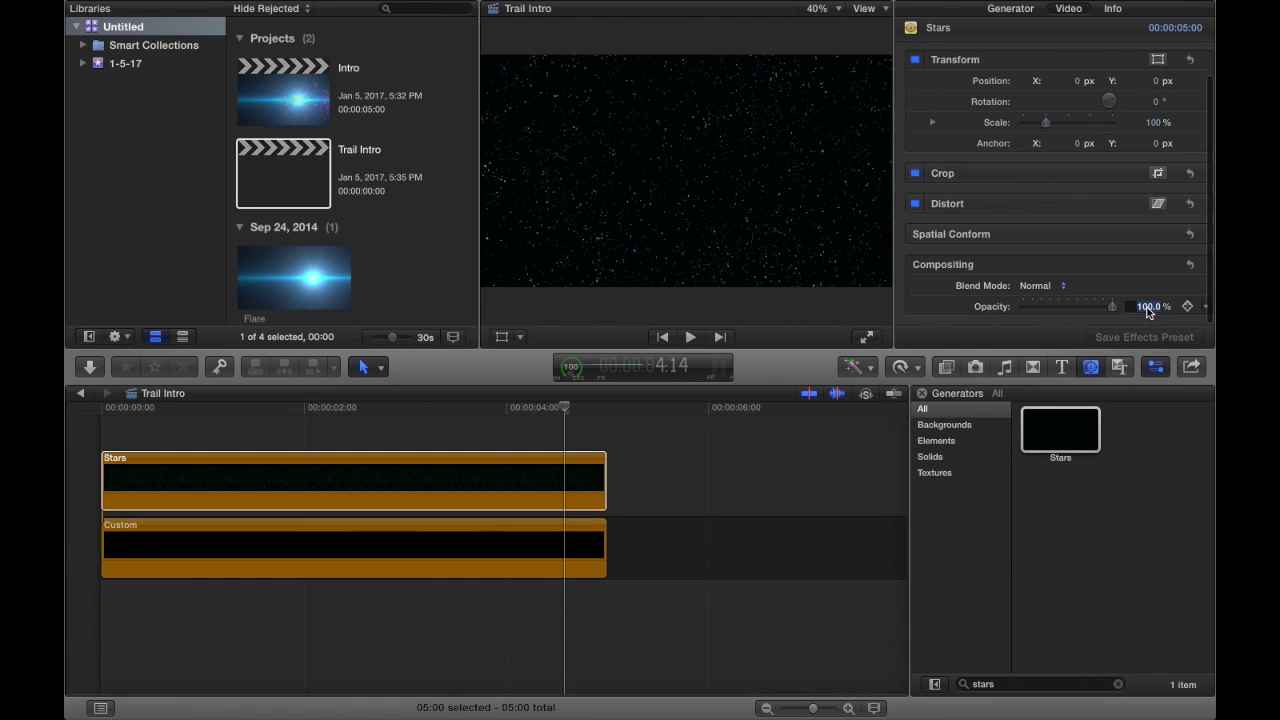
type("10")
key("Return")
left_click(391, 477)
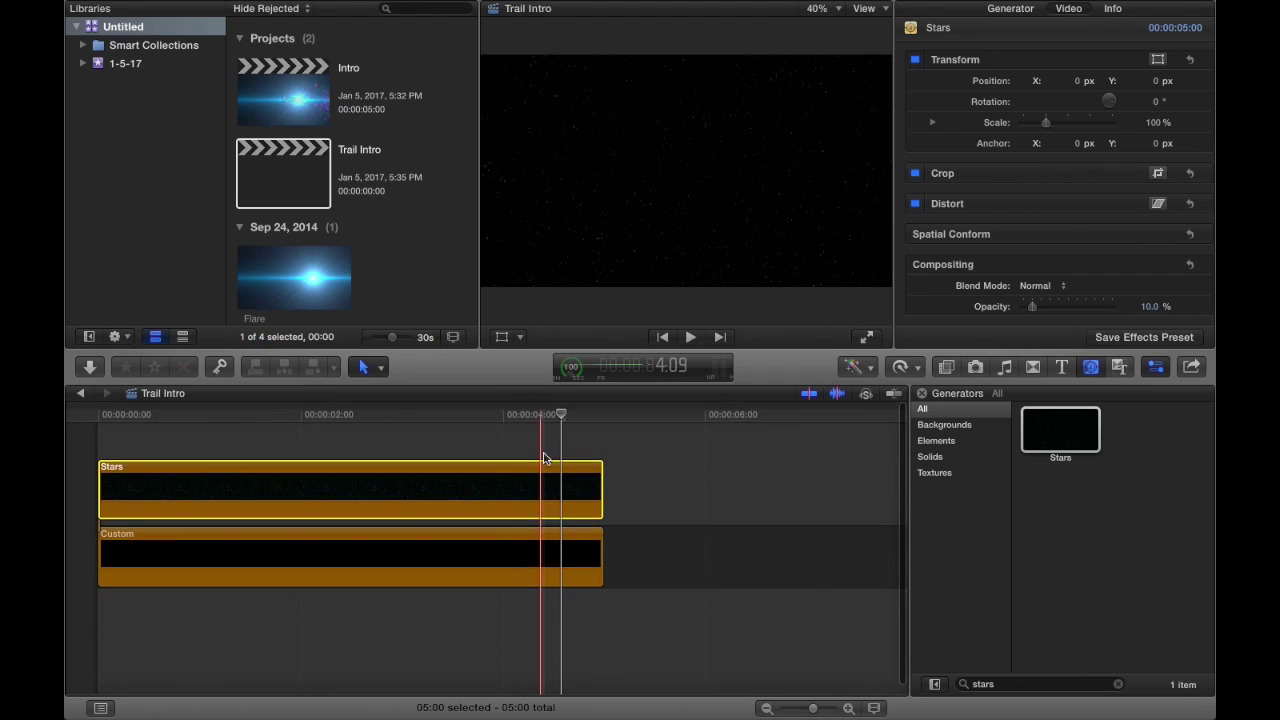
Step: Search titles for 'pixie' and add the Pixie Dust title above the Stars clip
left_click(1063, 367)
left_click(995, 684)
type("pixie")
left_click_drag(1103, 434, 88, 429)
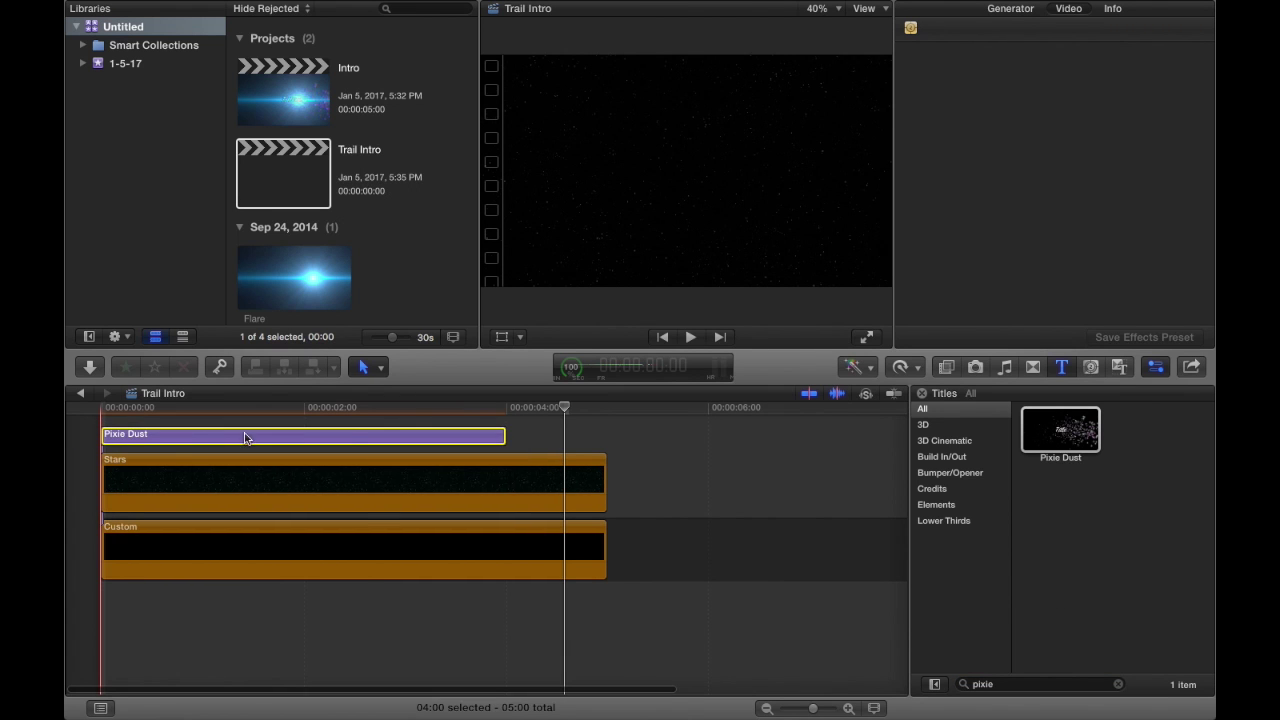
Step: Delete the Pixie Dust placeholder 'Title' text and play the intro from the start
left_click(355, 436)
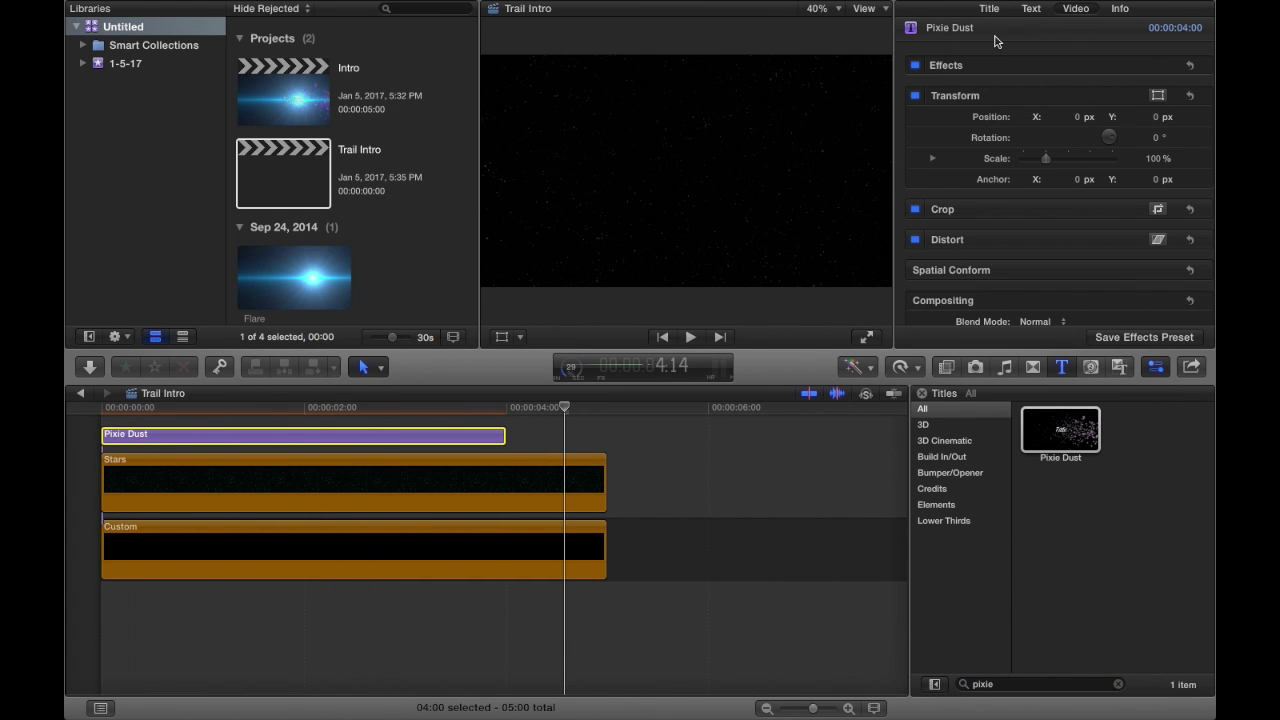
left_click(1030, 10)
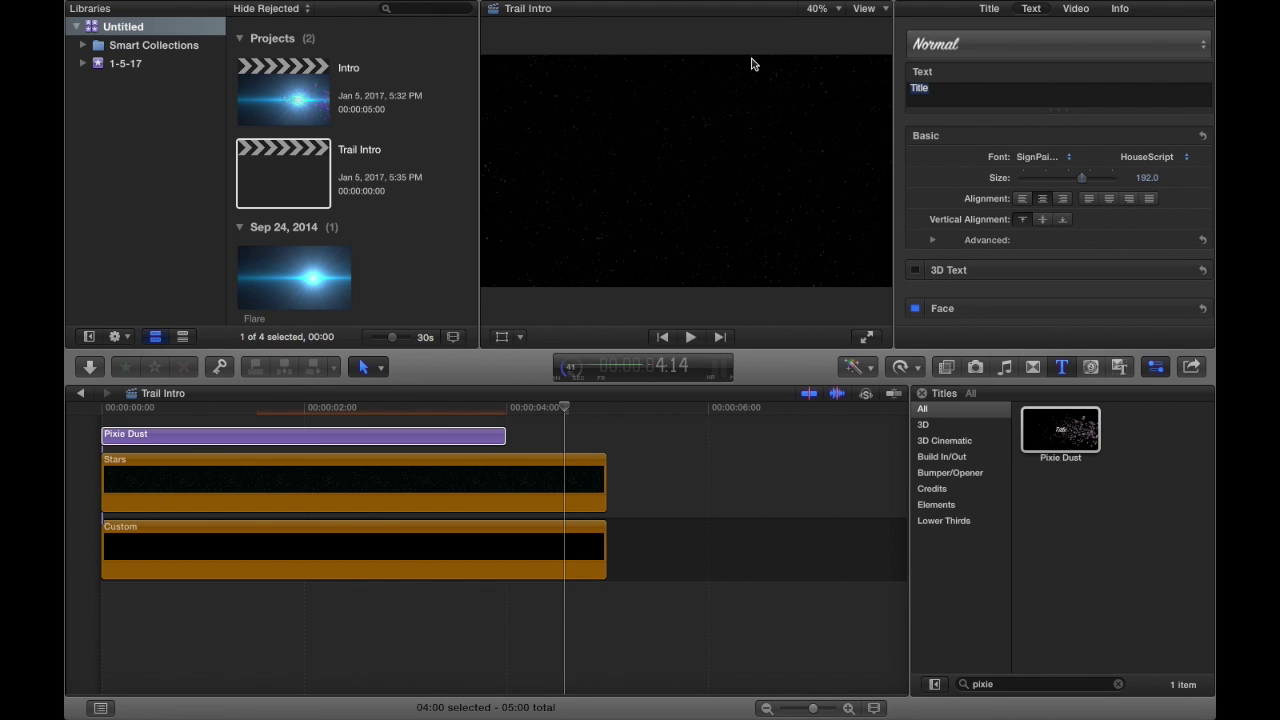
key("BackSpace")
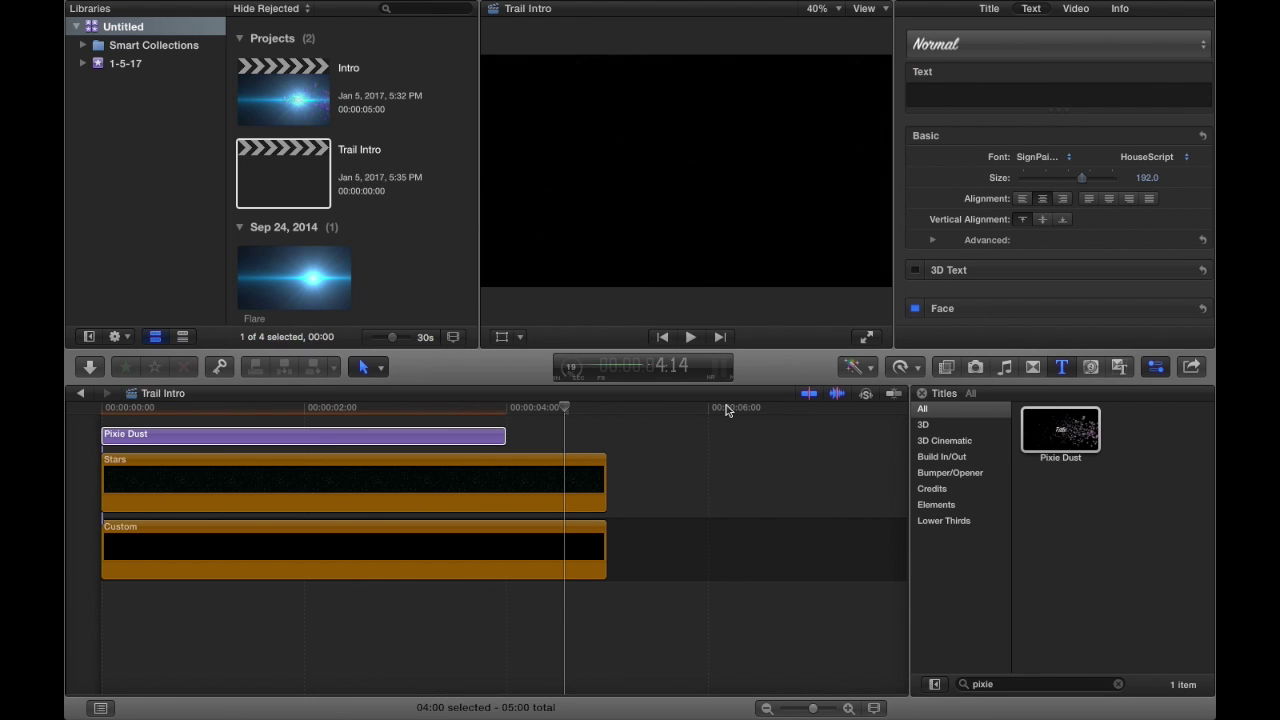
key("space")
key("space")
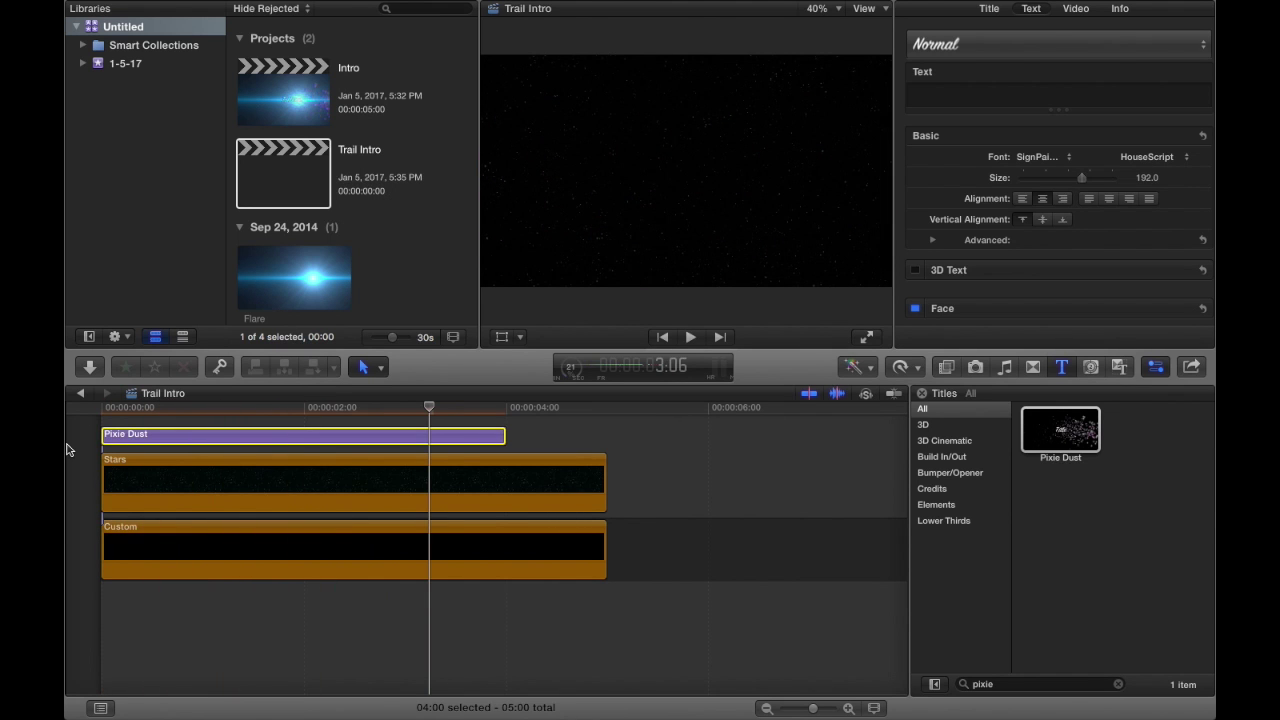
Step: Search effects for 'col' and apply Color Correction to the Pixie Dust clip
left_click(946, 368)
left_click(1040, 684)
type("col")
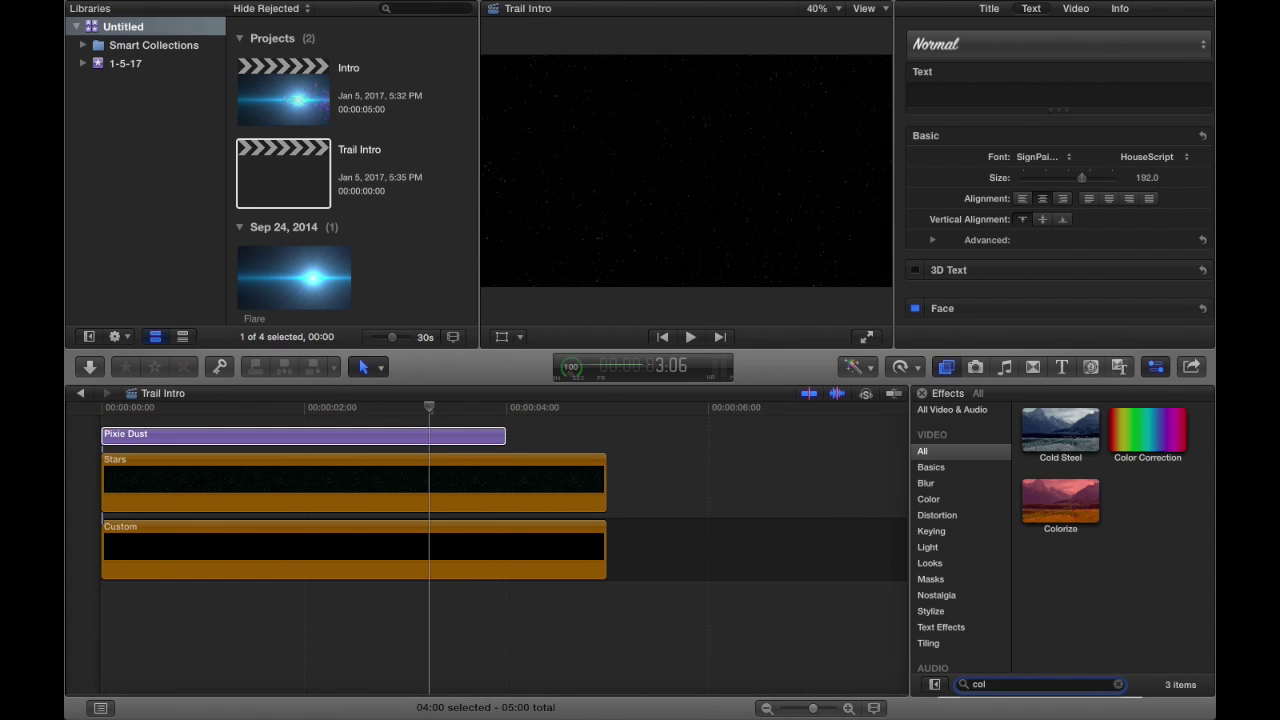
left_click_drag(1148, 432, 368, 441)
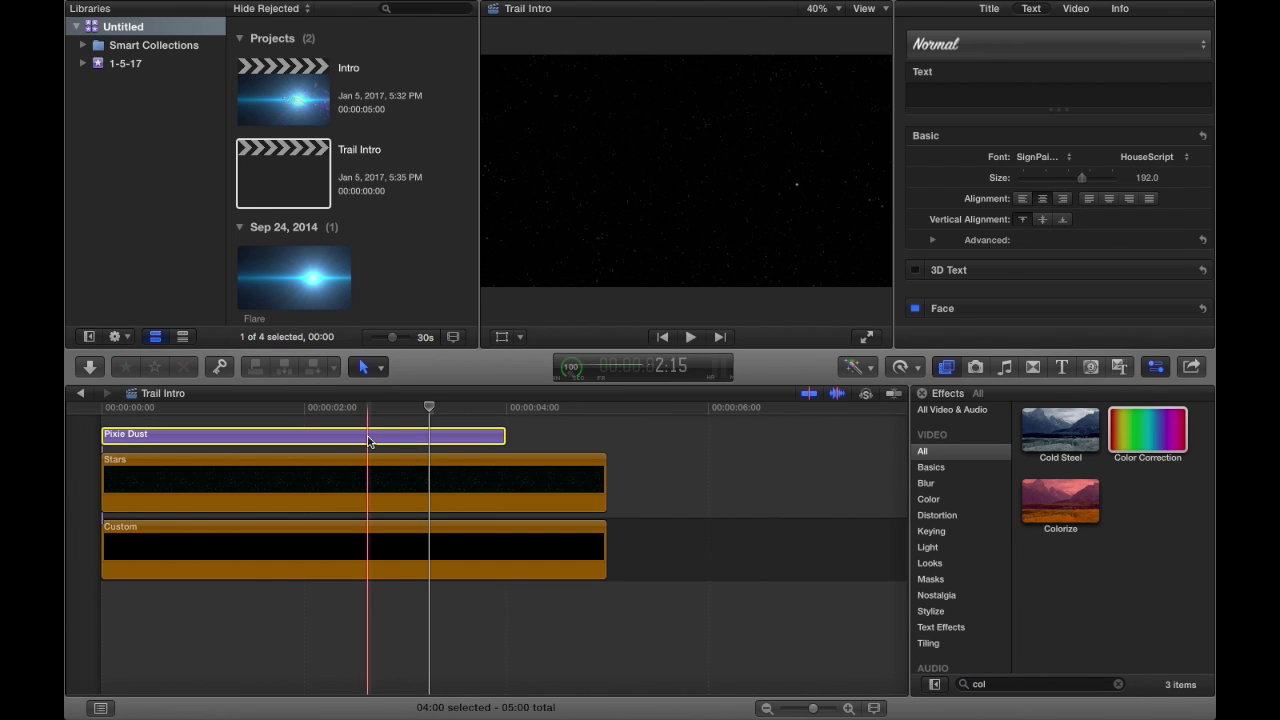
Step: Open the Color Board's Color pane for the Pixie Dust correction
left_click(1075, 12)
left_click(1075, 12)
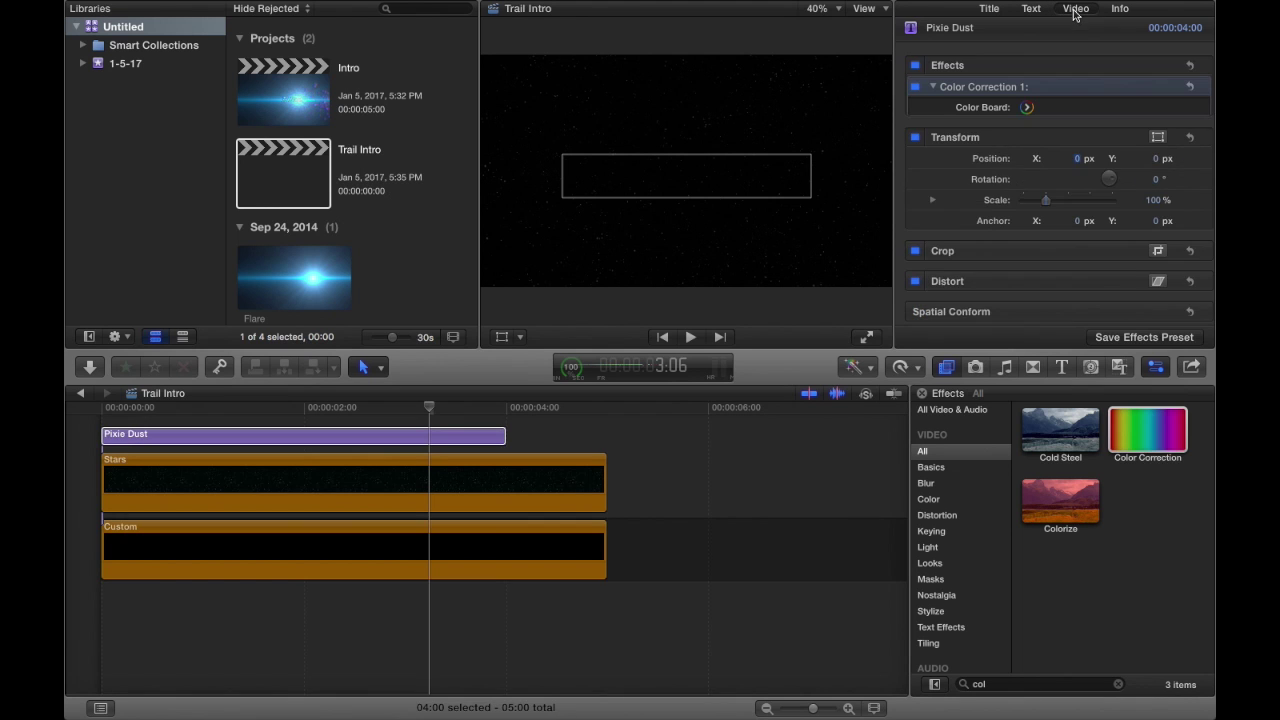
left_click(1028, 109)
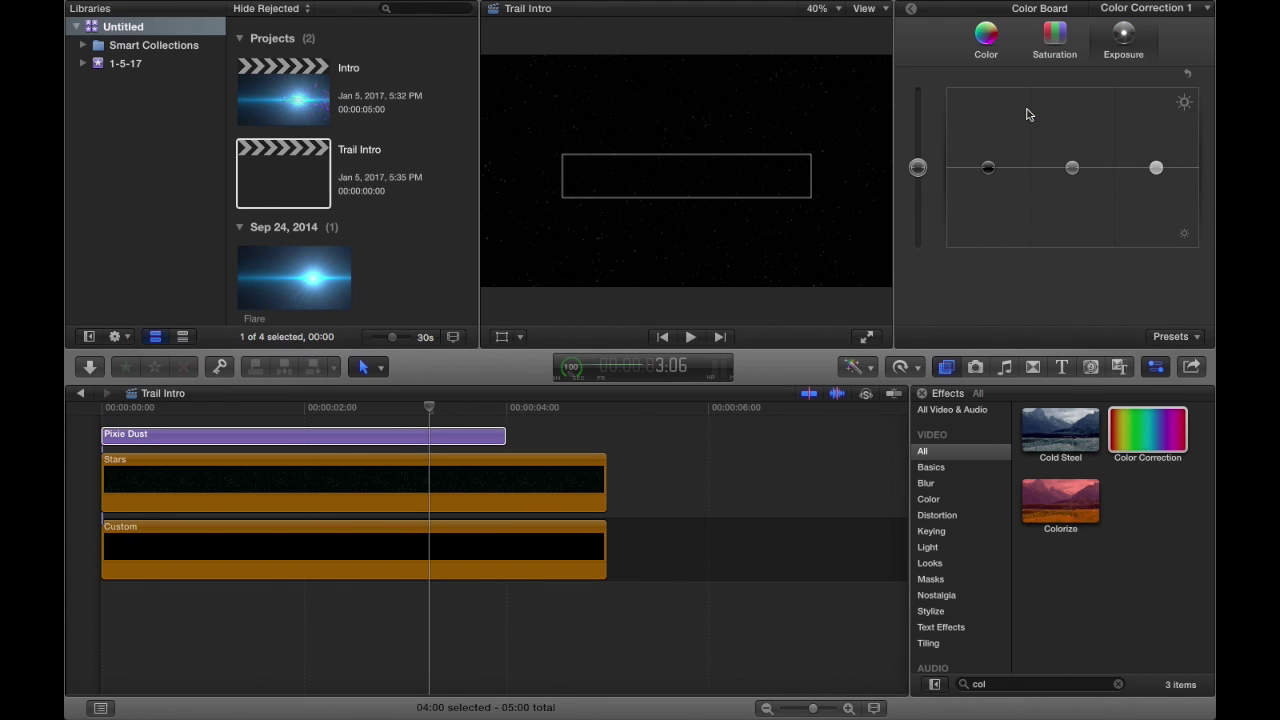
left_click(986, 38)
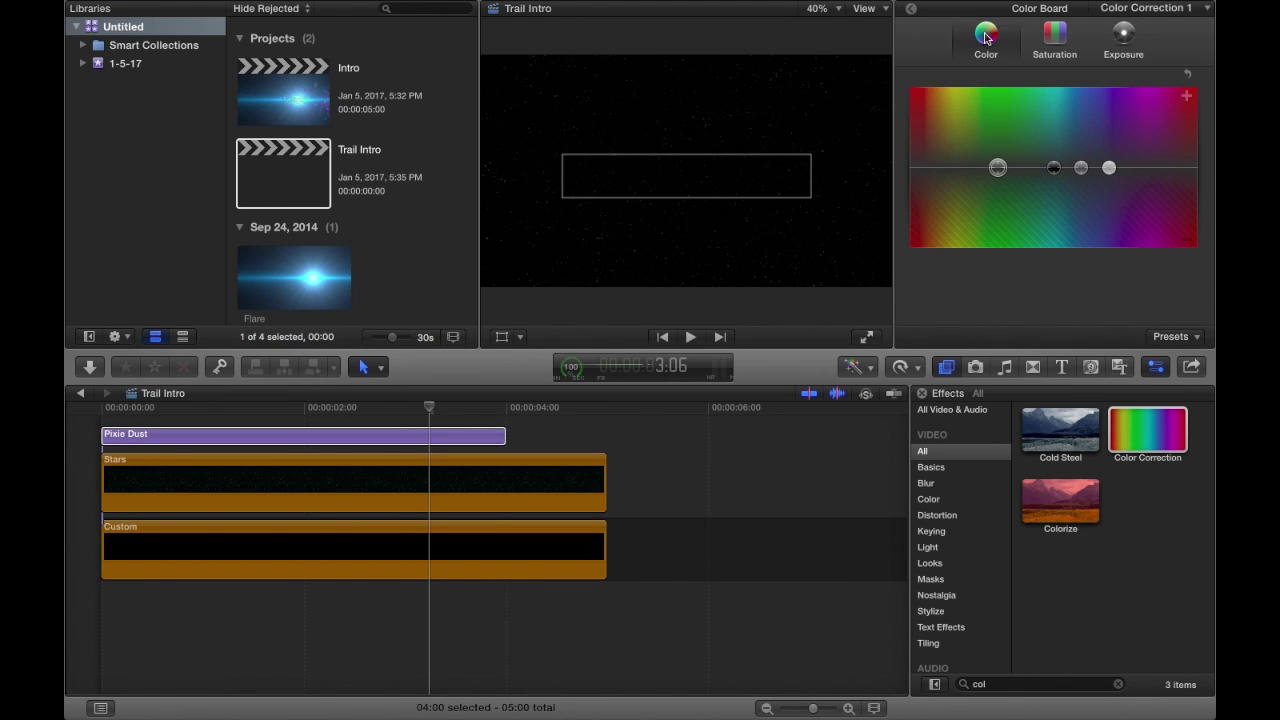
Step: Tint the clip teal overall at 185°, nudge the shadows, and push highlights toward purple
left_click(998, 170)
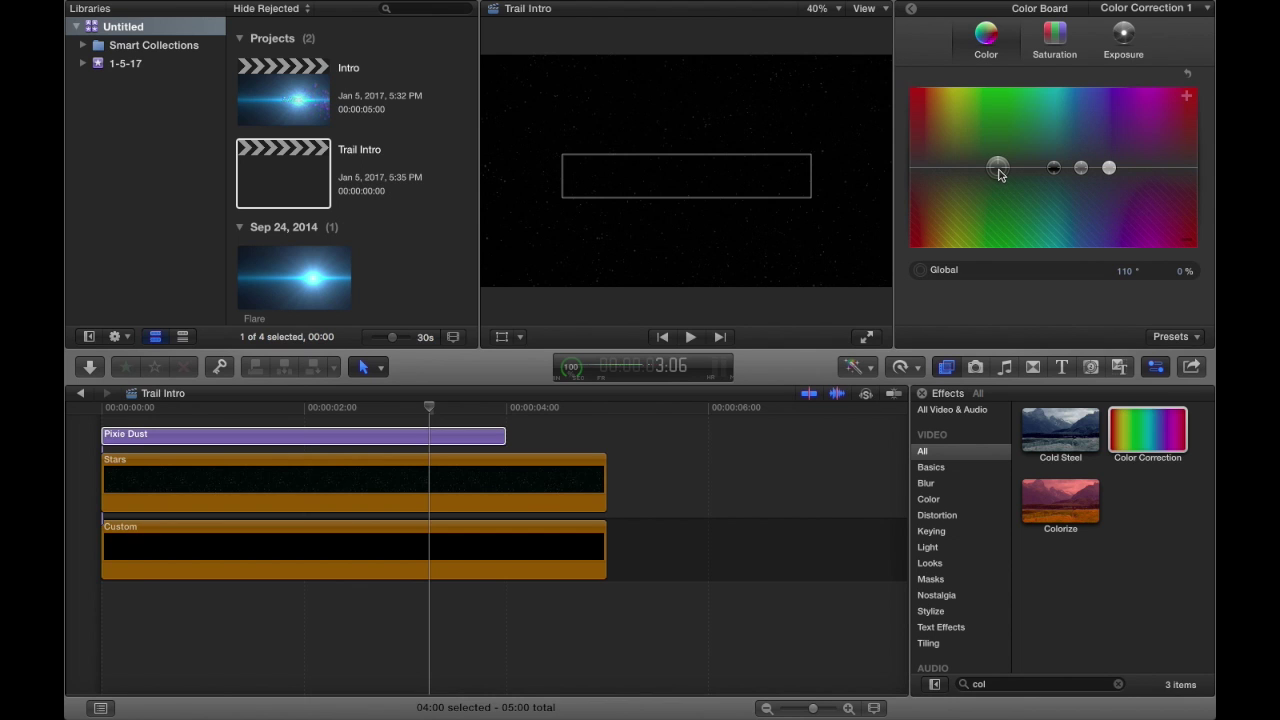
left_click_drag(999, 170, 1060, 96)
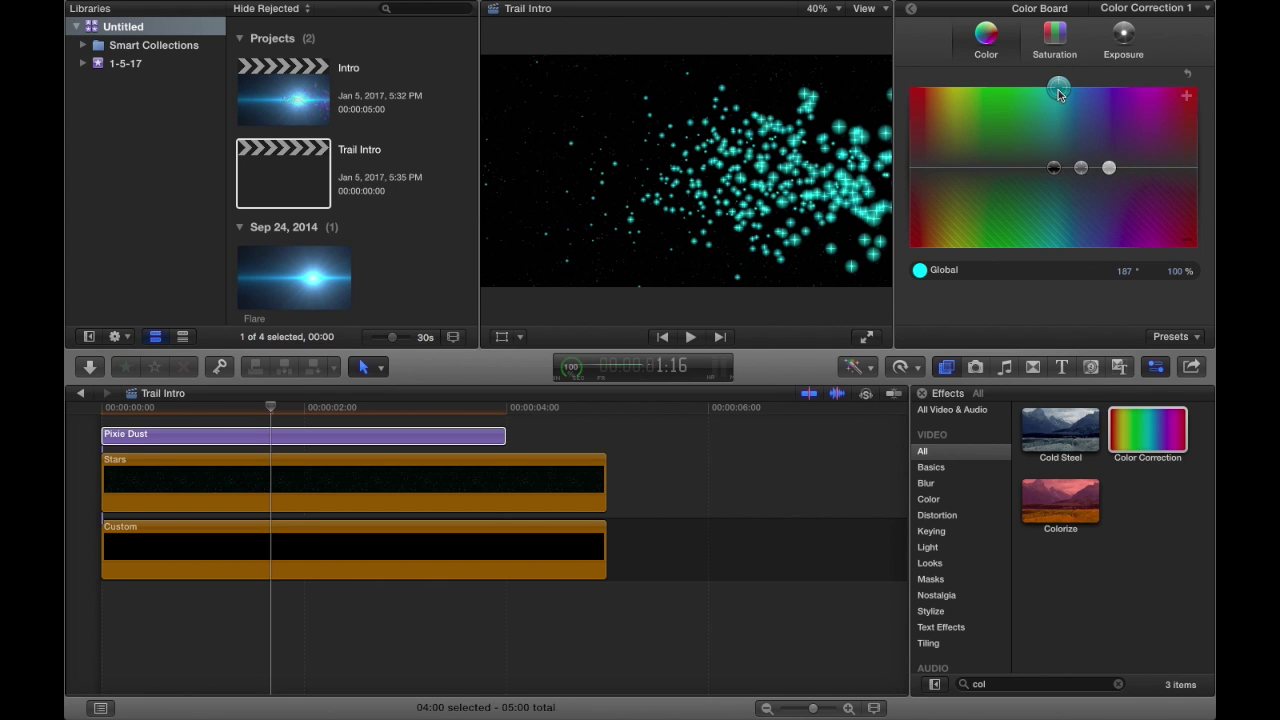
left_click_drag(1053, 167, 1064, 220)
left_click_drag(1108, 168, 1053, 207)
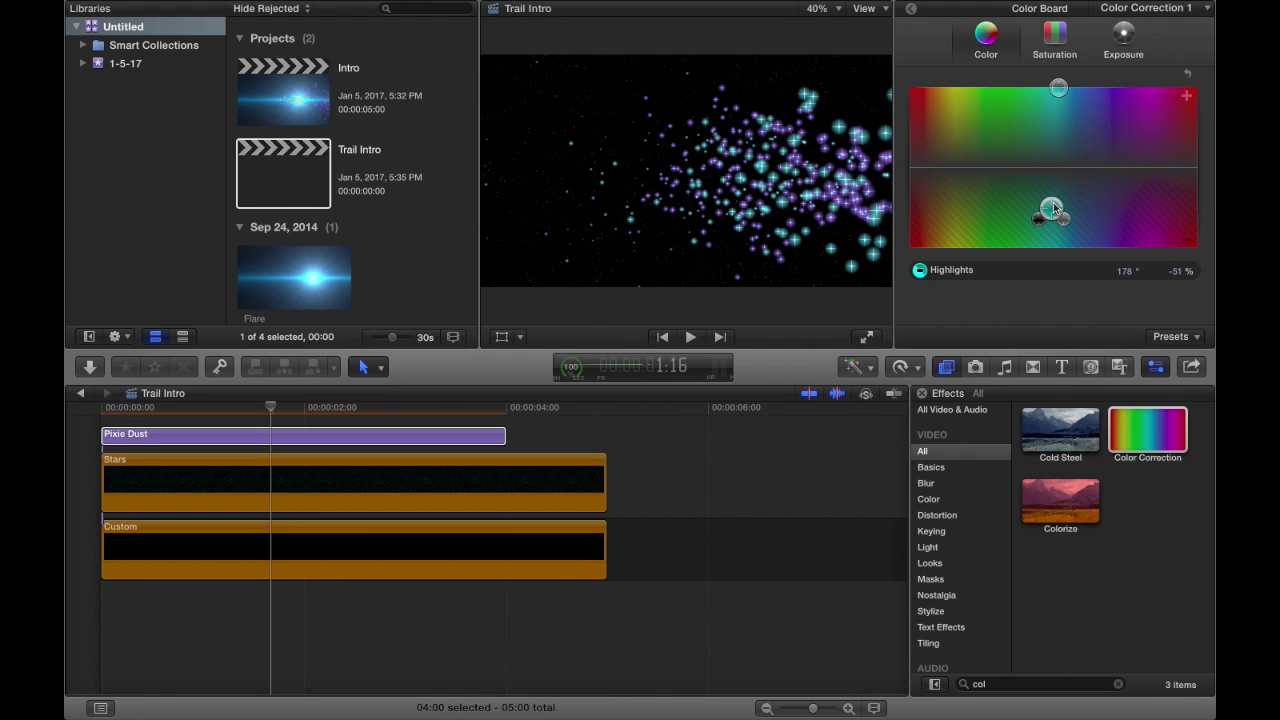
left_click(1058, 88)
left_click_drag(1069, 107, 1052, 93)
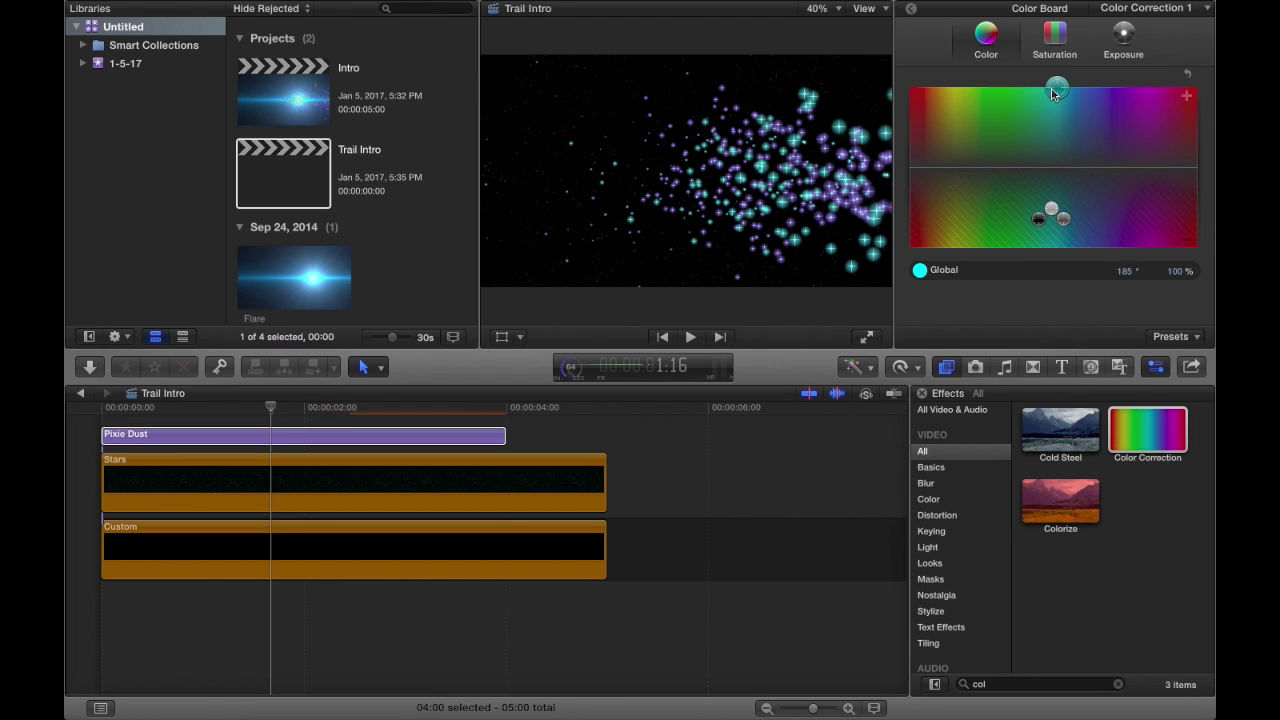
left_click(1050, 135)
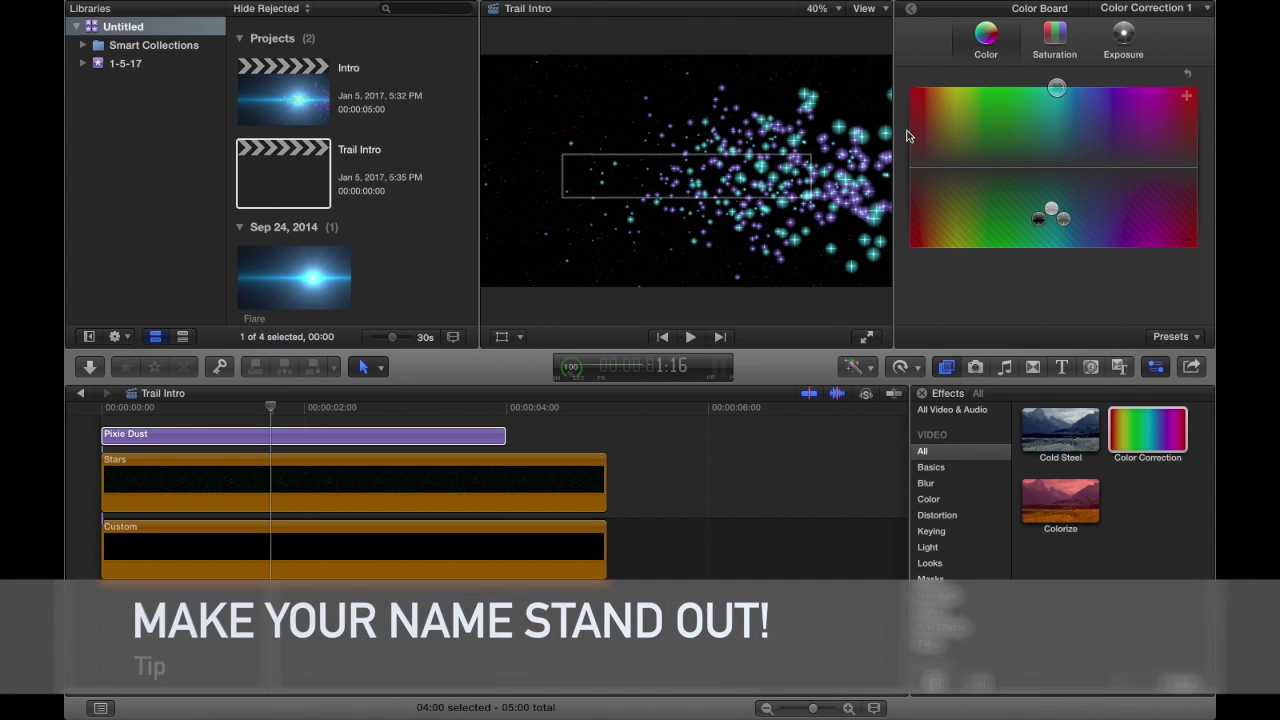
Step: Select the Pixie Dust clip and list the Blur effects category
left_click(847, 323)
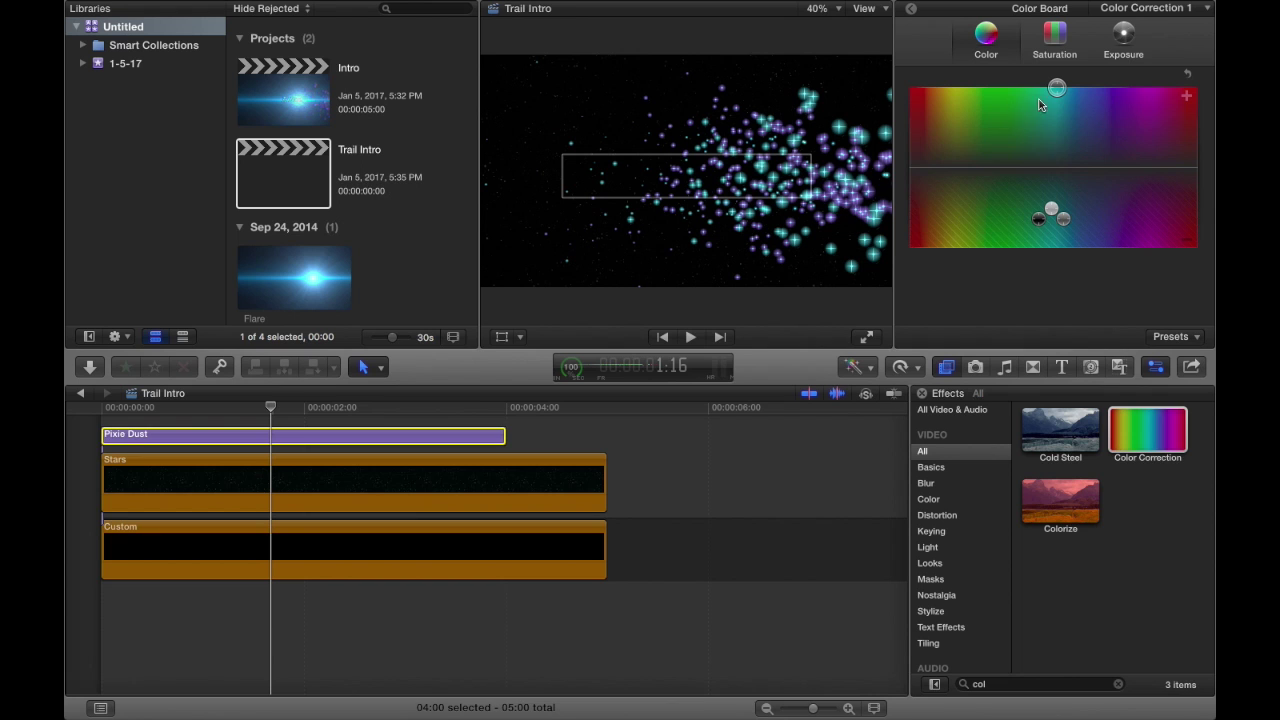
left_click(928, 483)
Step: Apply the Focus blur to the Pixie Dust clip and play the intro from the start
left_click(1117, 684)
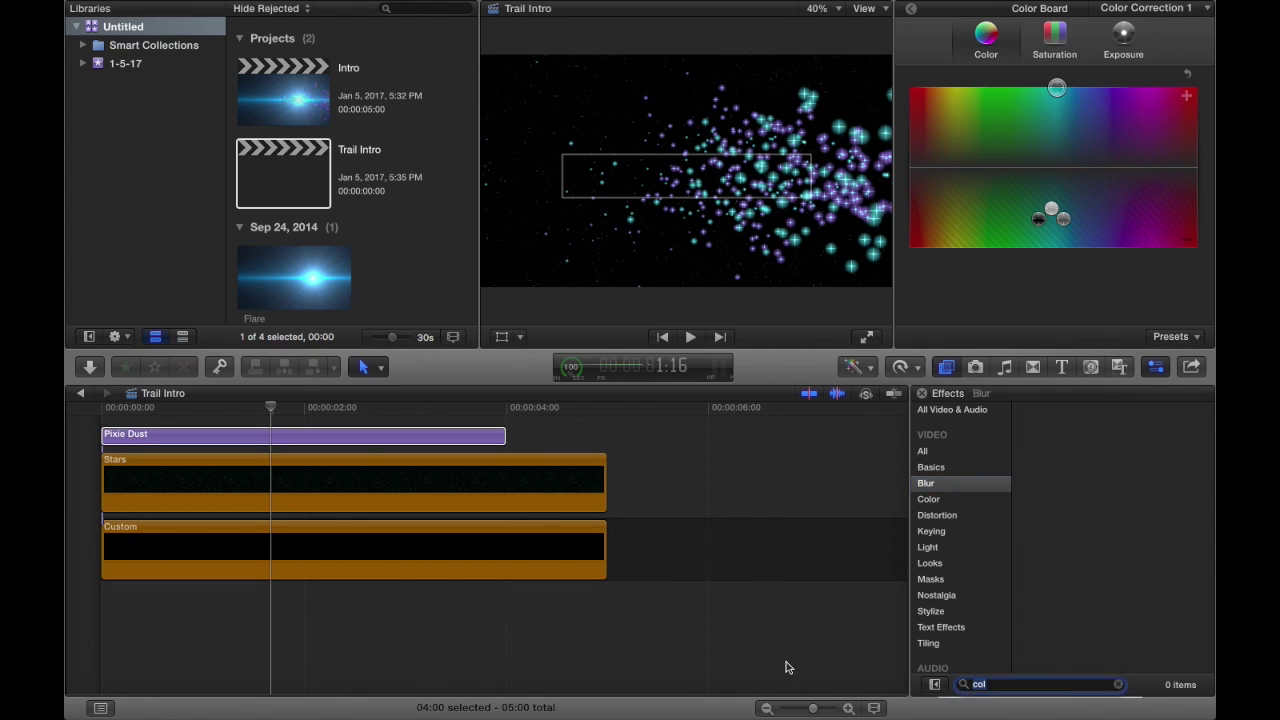
left_click_drag(1155, 430, 436, 430)
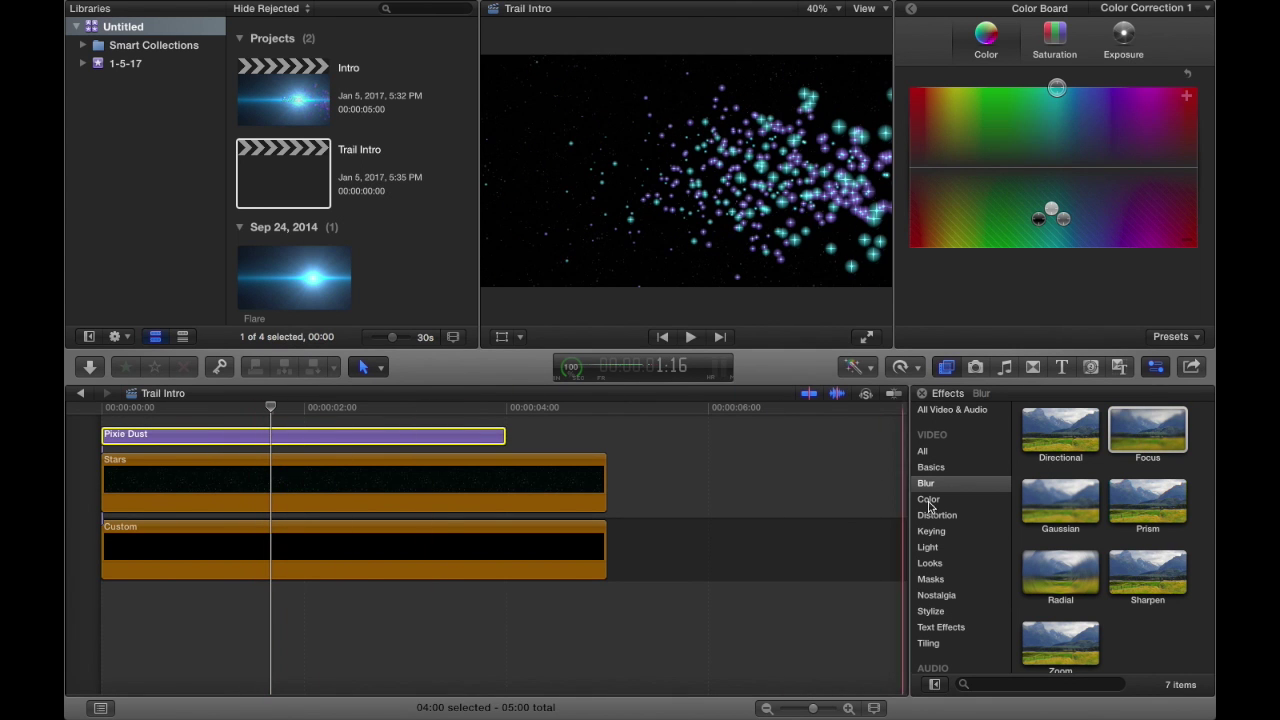
left_click_drag(1160, 435, 455, 445)
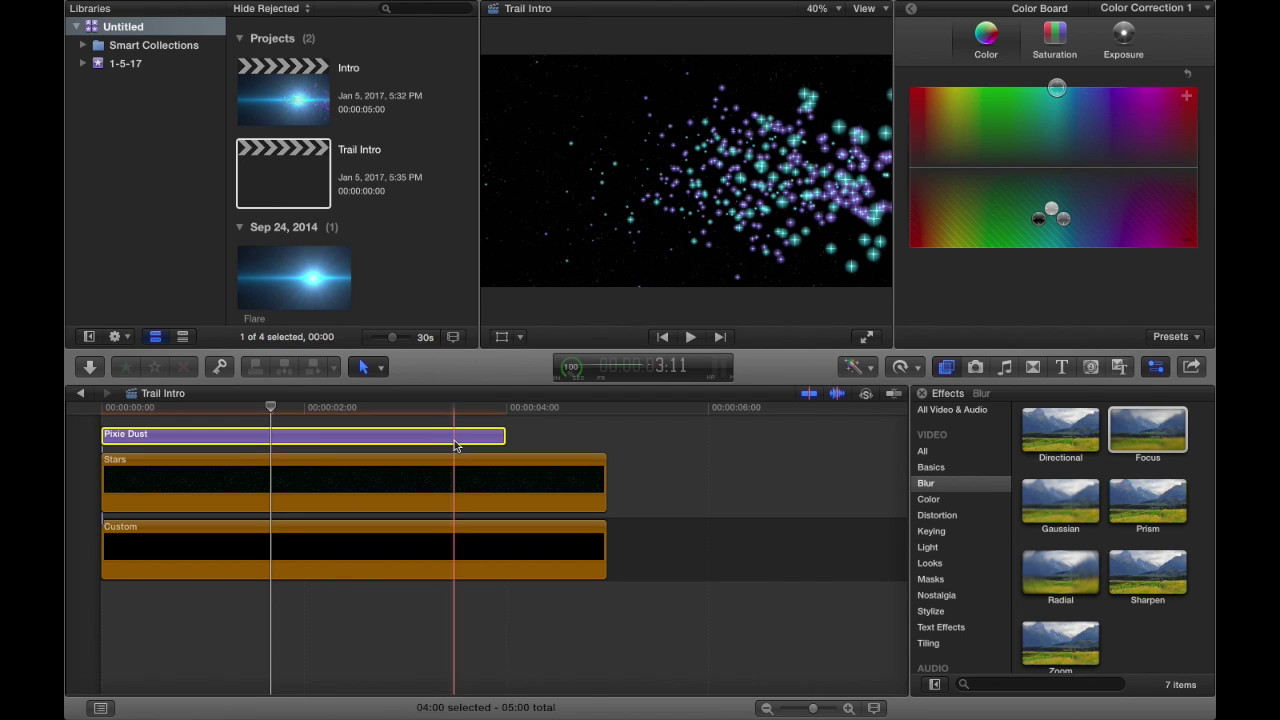
left_click(90, 425)
key("space")
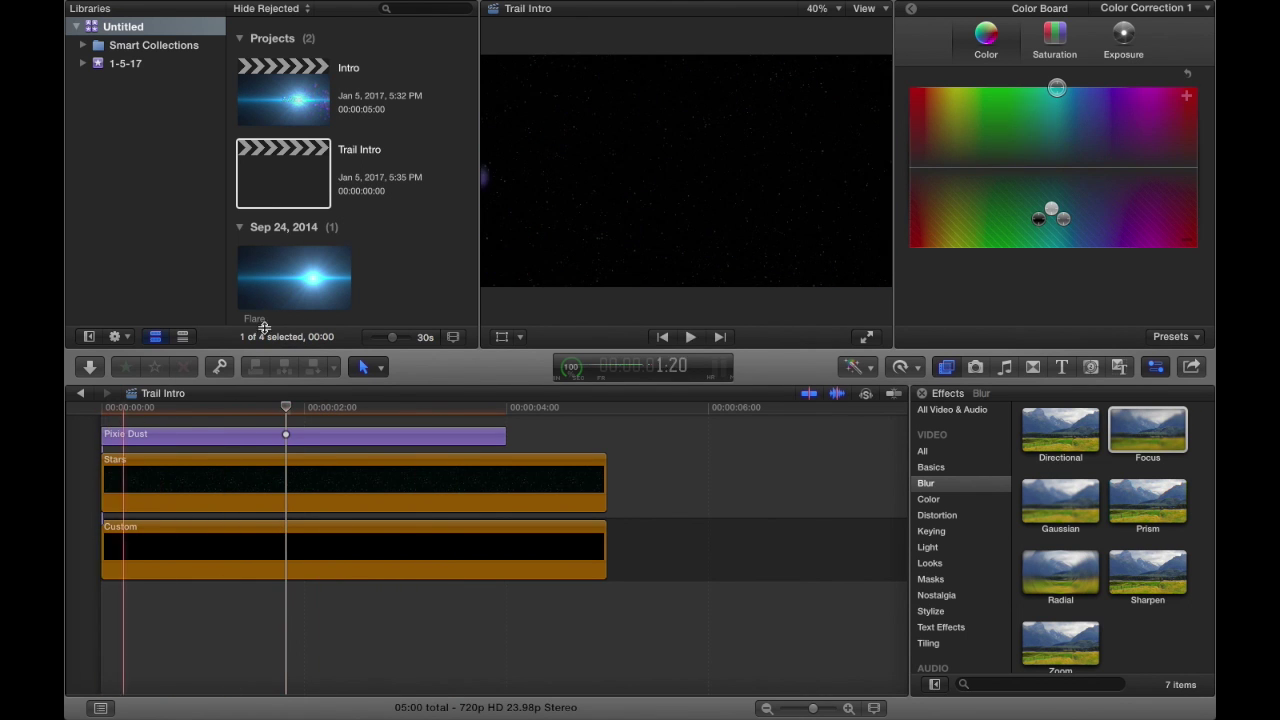
mouse_move(562, 296)
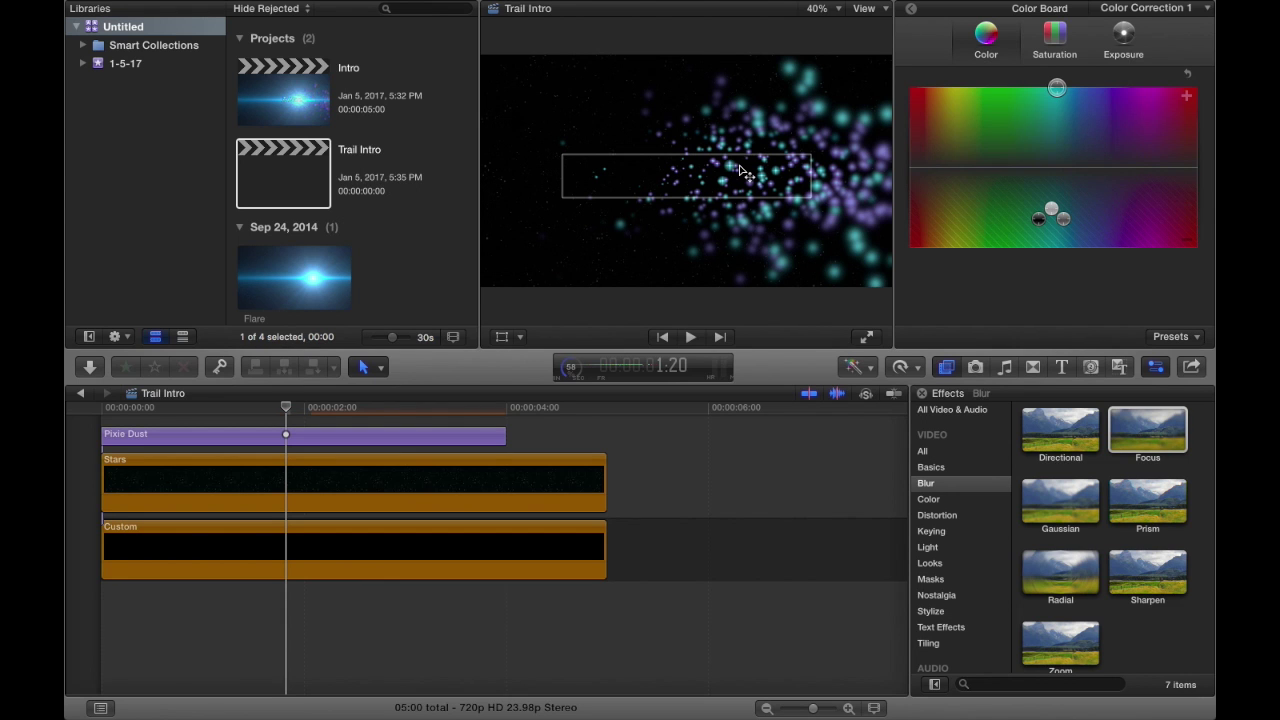
Step: Search the effects for Glow, apply it to the Pixie Dust clip, and return to the Video inspector
left_click(923, 451)
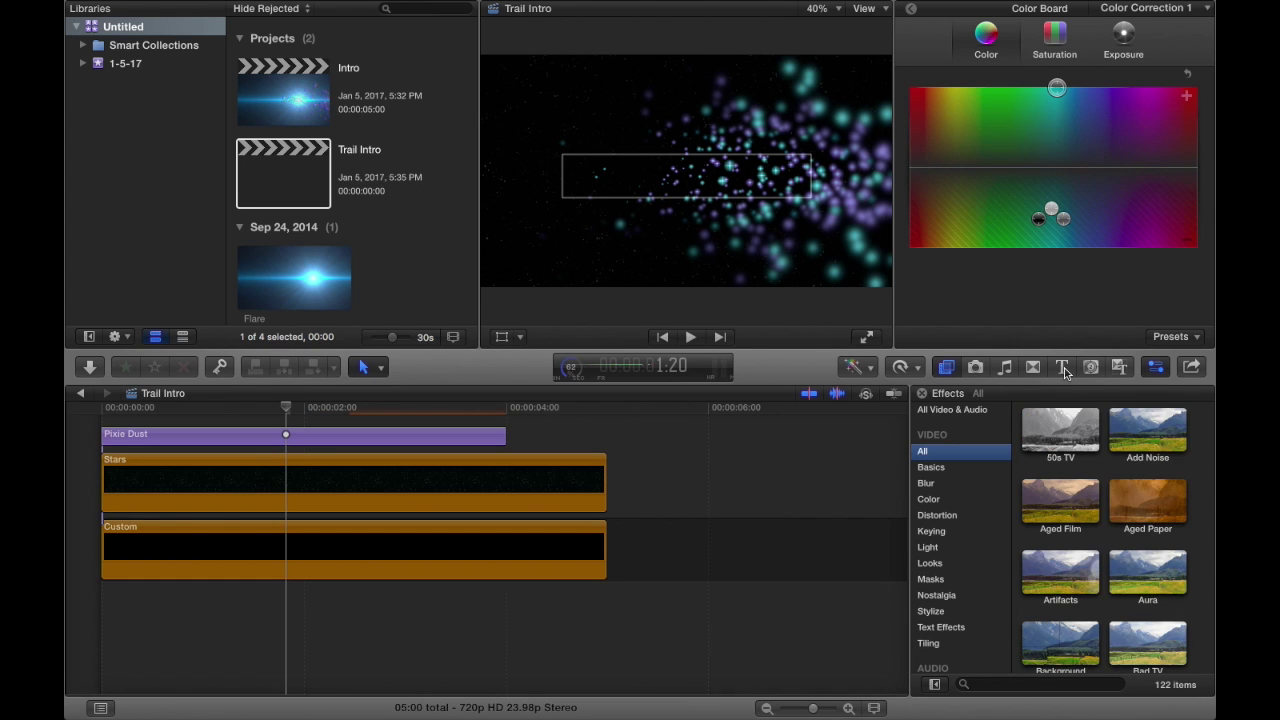
left_click(1063, 368)
left_click(946, 368)
left_click(1019, 686)
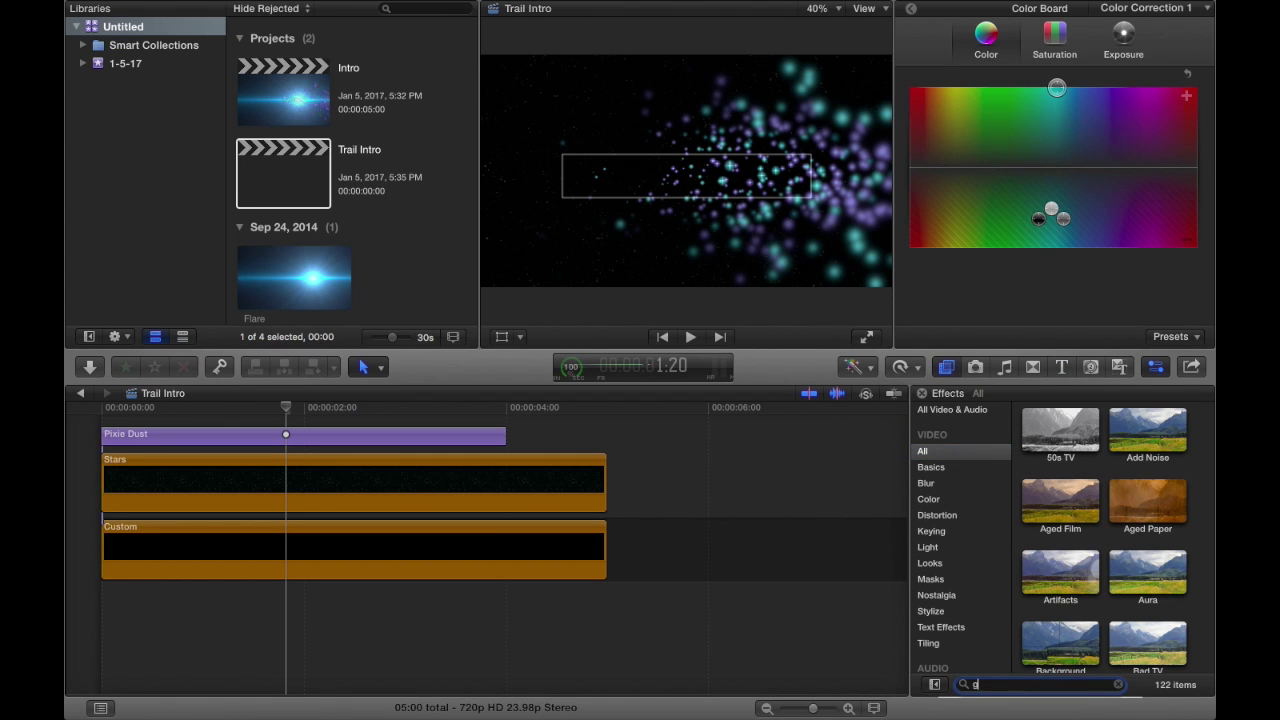
left_click(1066, 443)
left_click_drag(562, 430, 450, 436)
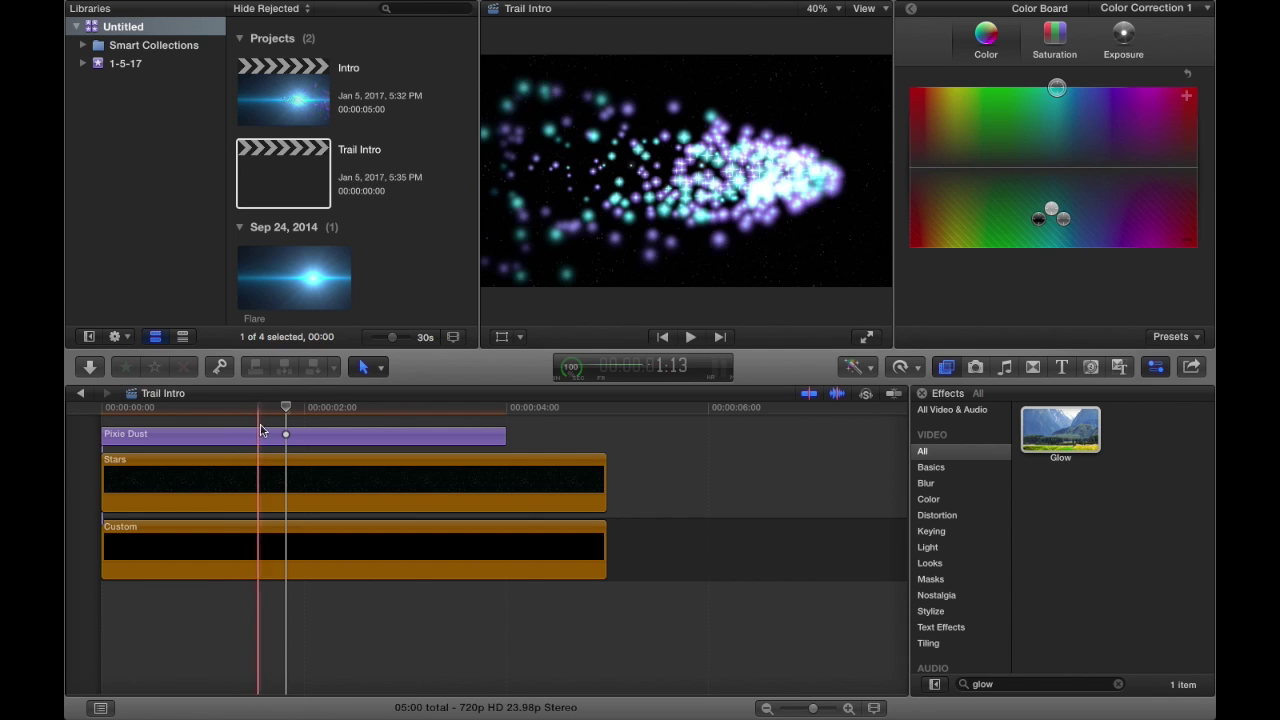
left_click(912, 10)
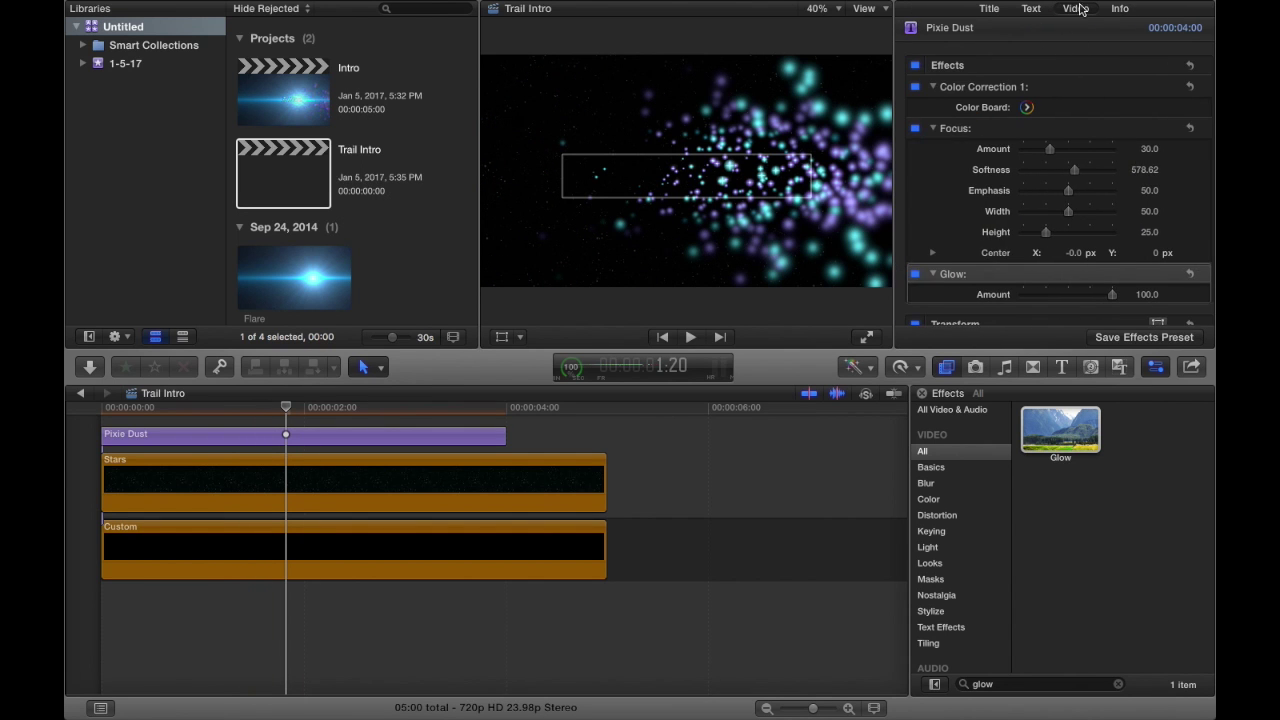
Step: Enter 40% Compositing Opacity for Pixie Dust, then drag a Basic Title to the timeline start
scroll(1070, 176, "down", 8)
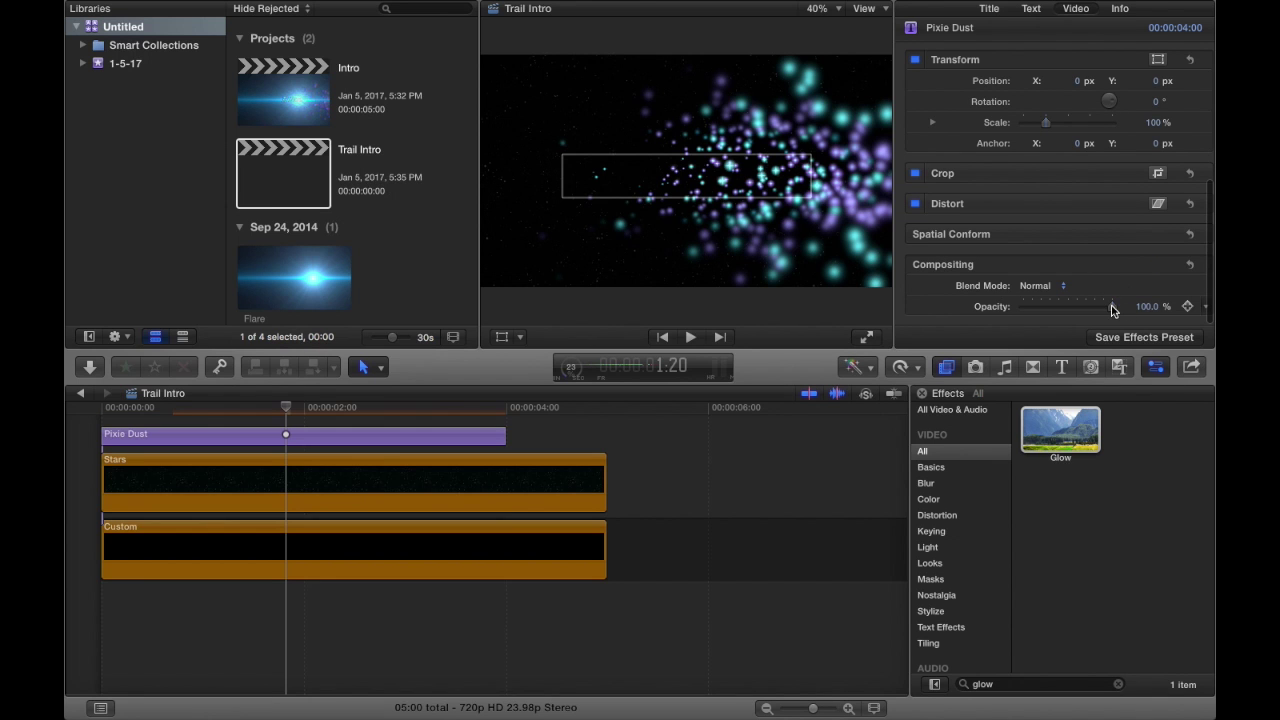
left_click_drag(1108, 310, 1074, 312)
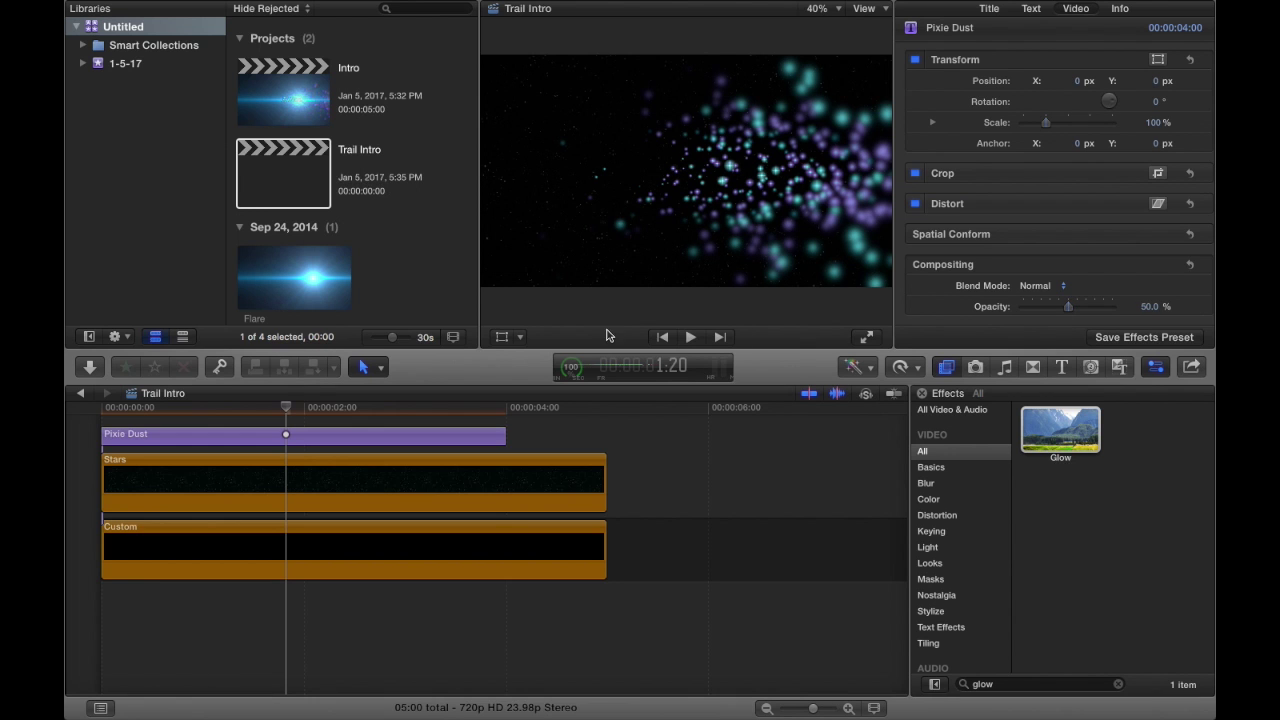
left_click(1152, 306)
type("40")
key("Return")
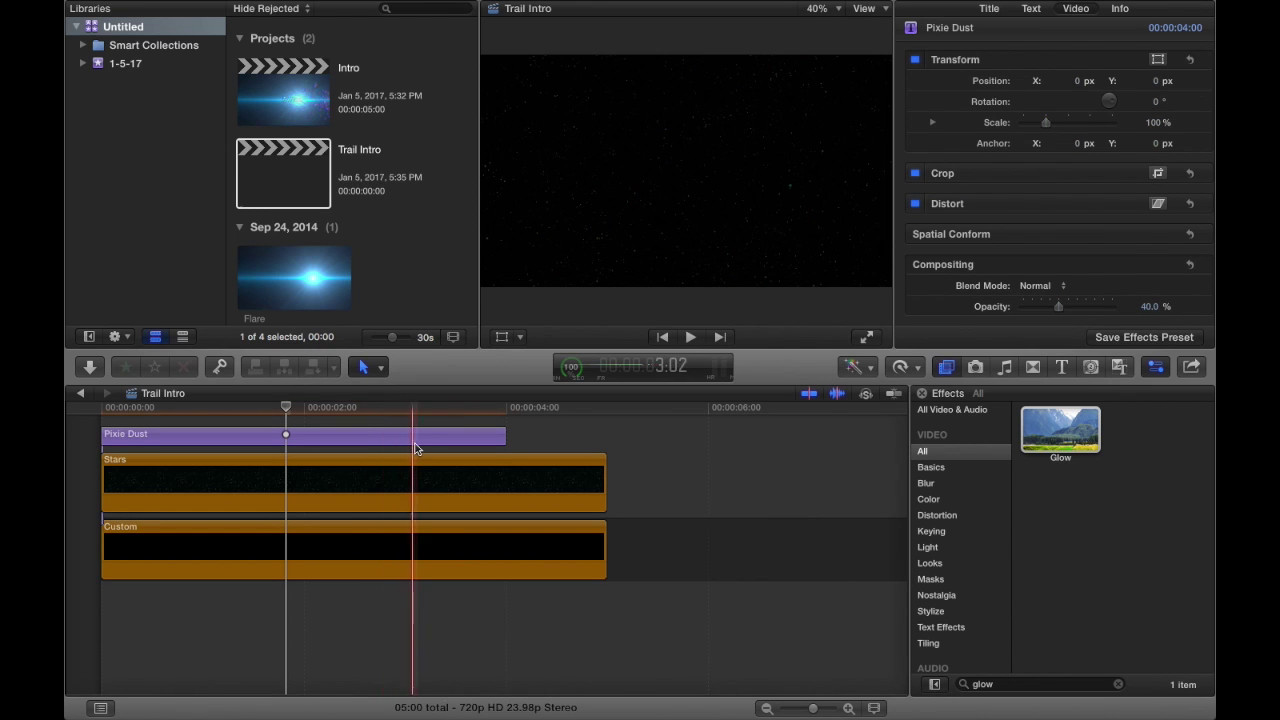
left_click(1060, 367)
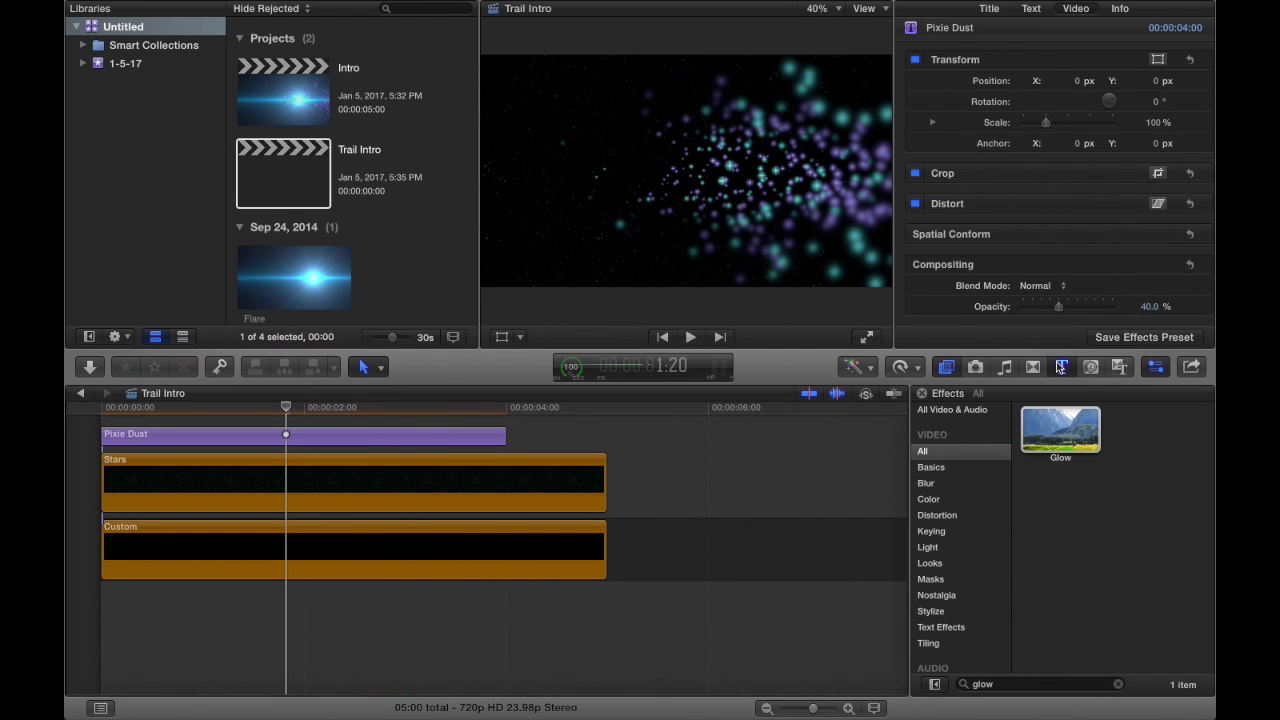
left_click_drag(1147, 575, 102, 425)
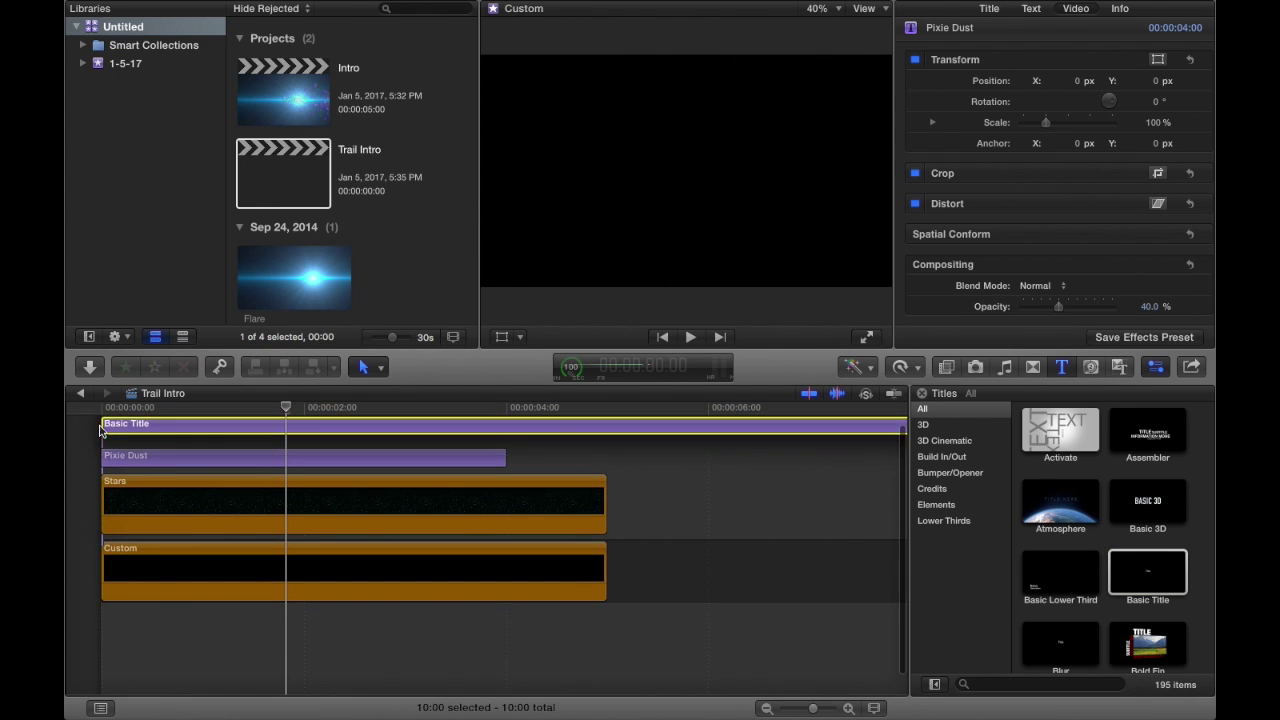
Step: Swap the Basic Title for an 8-second Continuous title above Pixie Dust and zoom the timeline in
left_click(160, 433)
key("Delete")
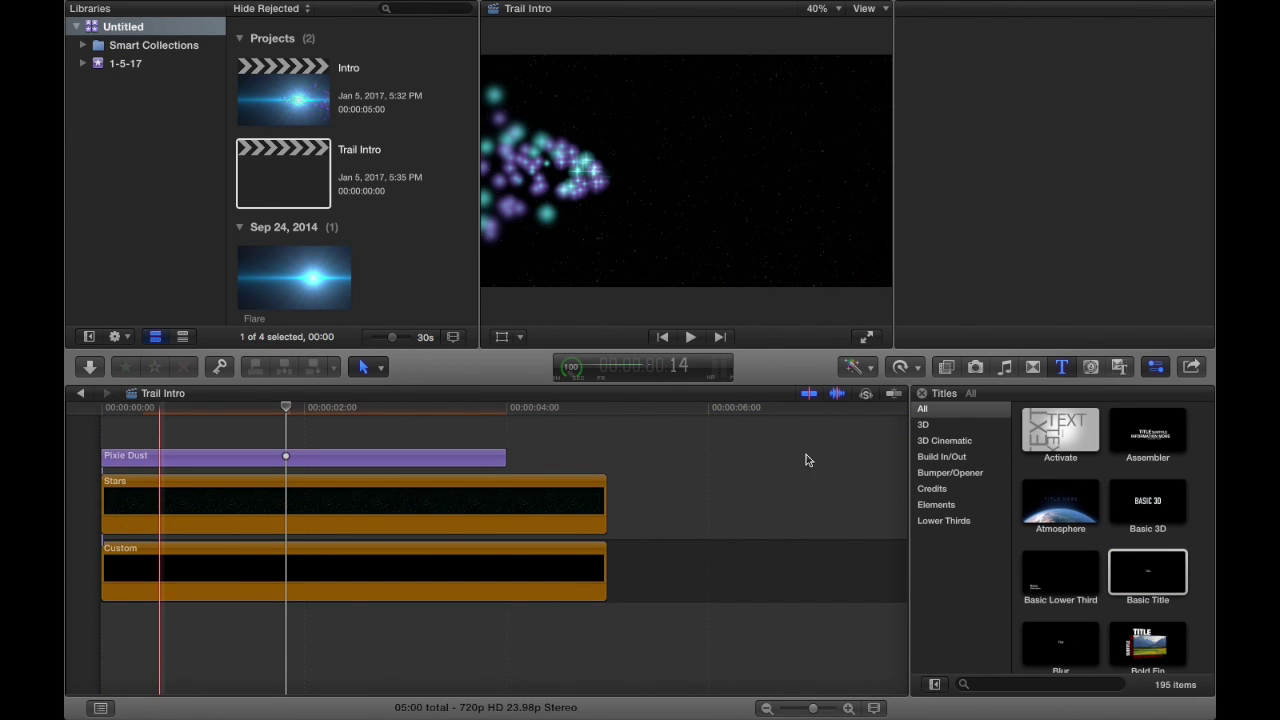
left_click(1028, 685)
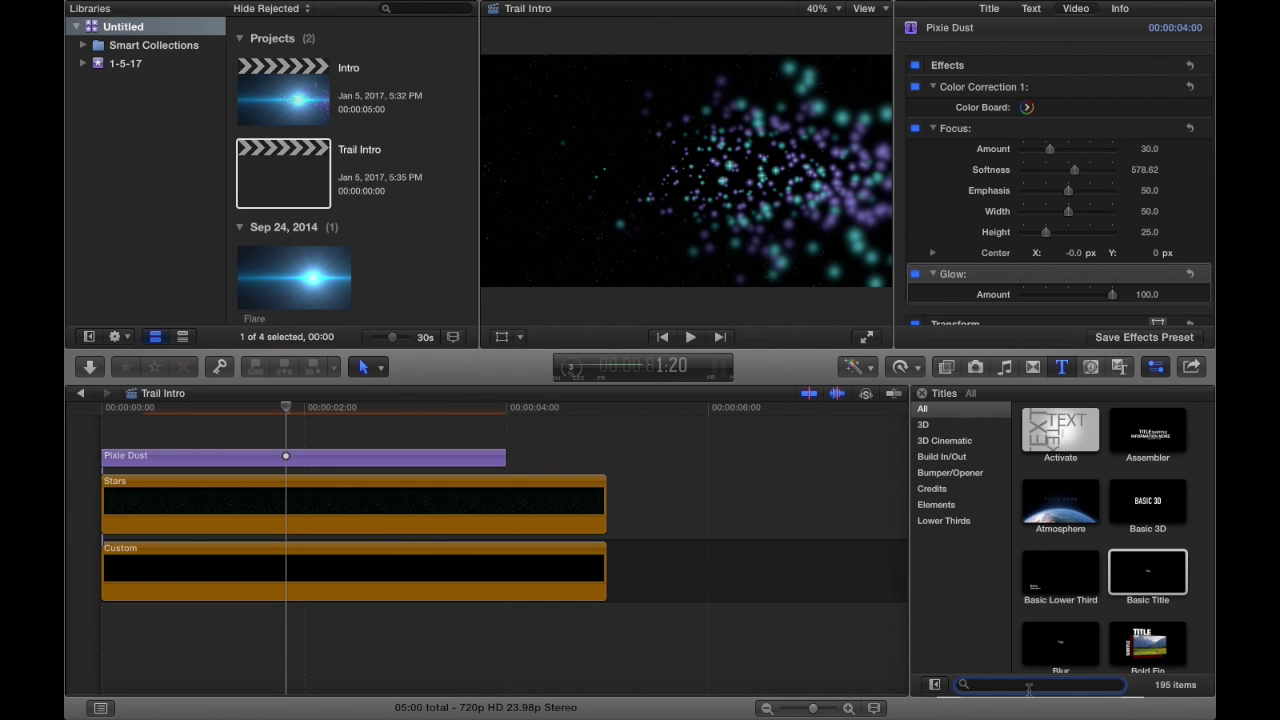
type("cont")
left_click_drag(1062, 452, 150, 431)
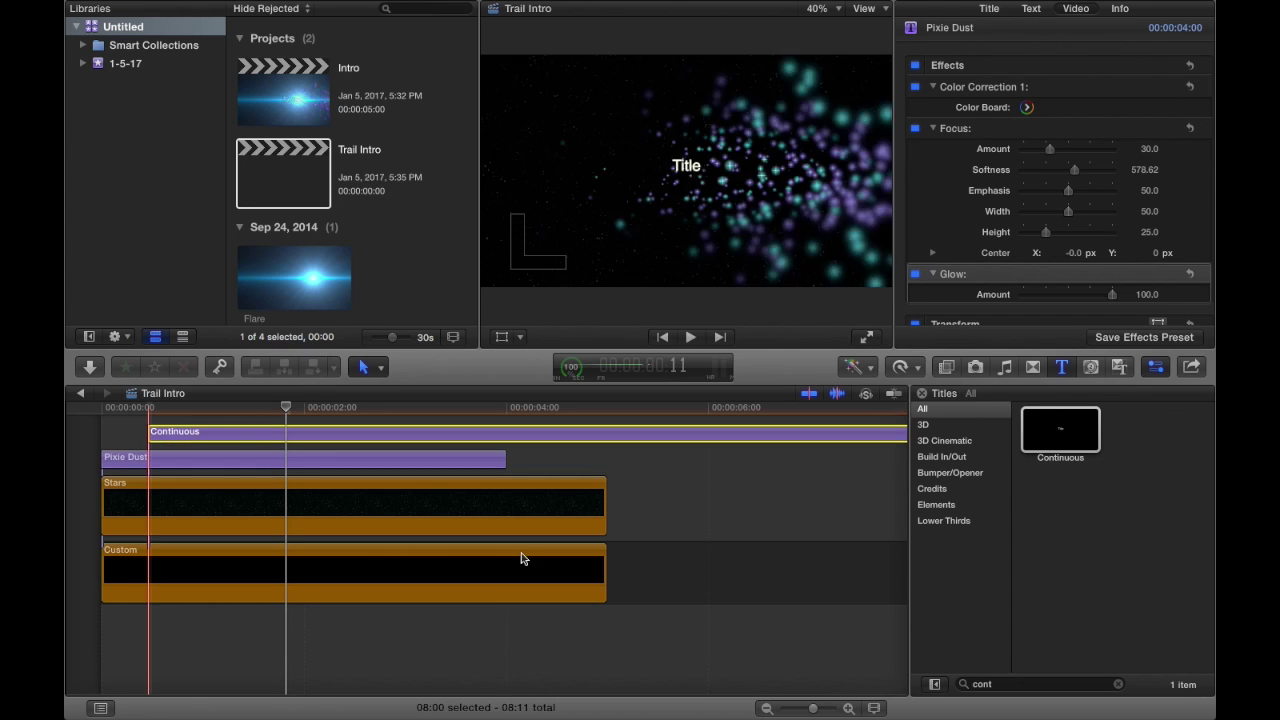
left_click_drag(814, 710, 822, 710)
scroll(257, 434, "left", 5)
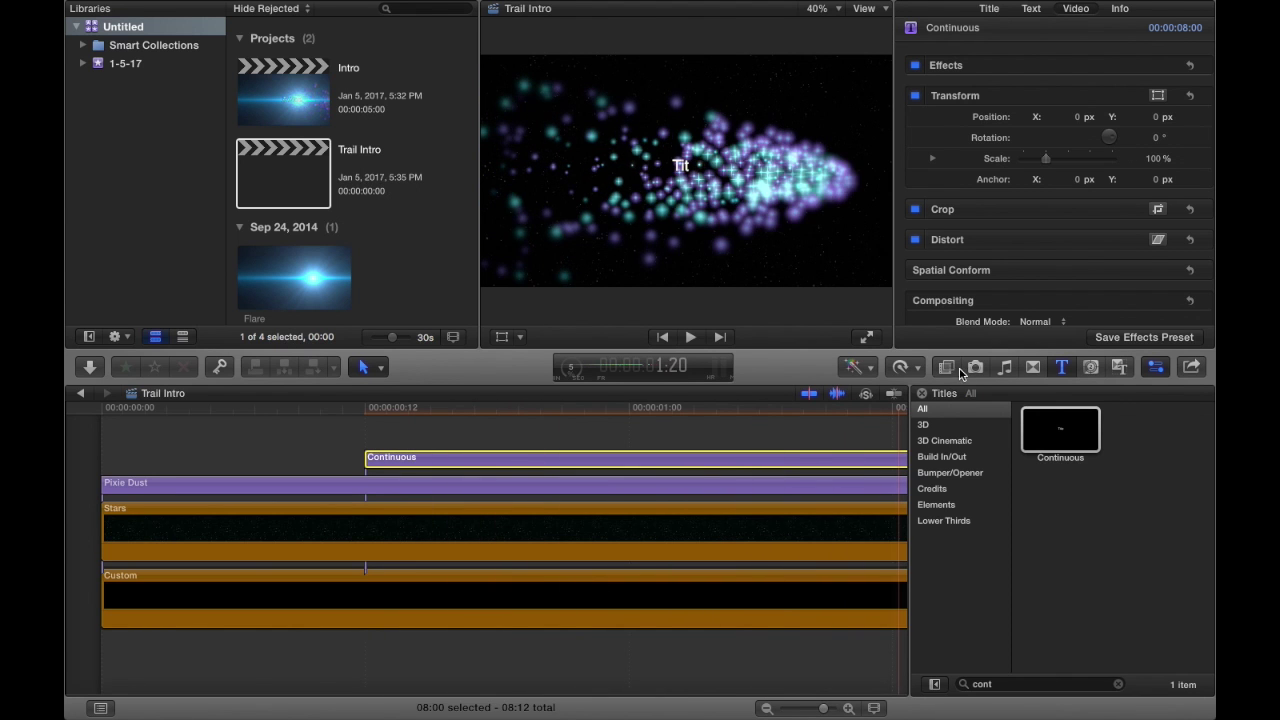
Step: Add a Cross Dissolve to the start of the Continuous title
left_click(1031, 367)
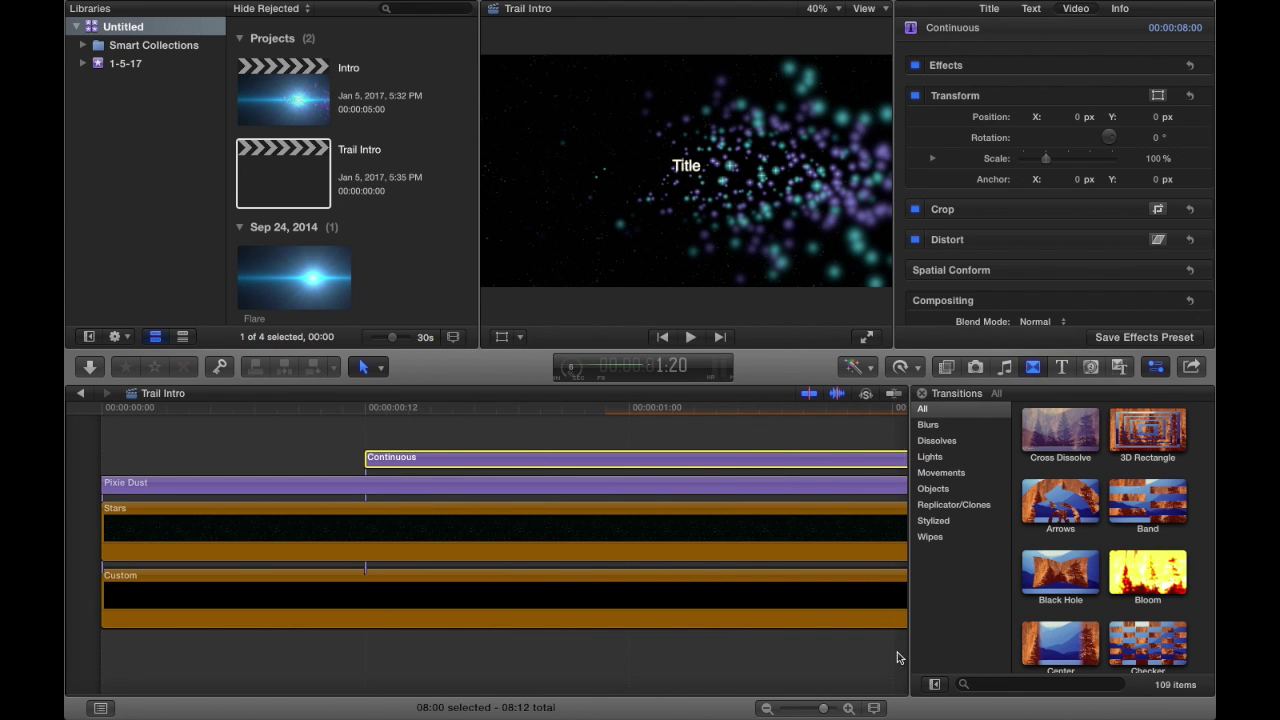
left_click(1013, 685)
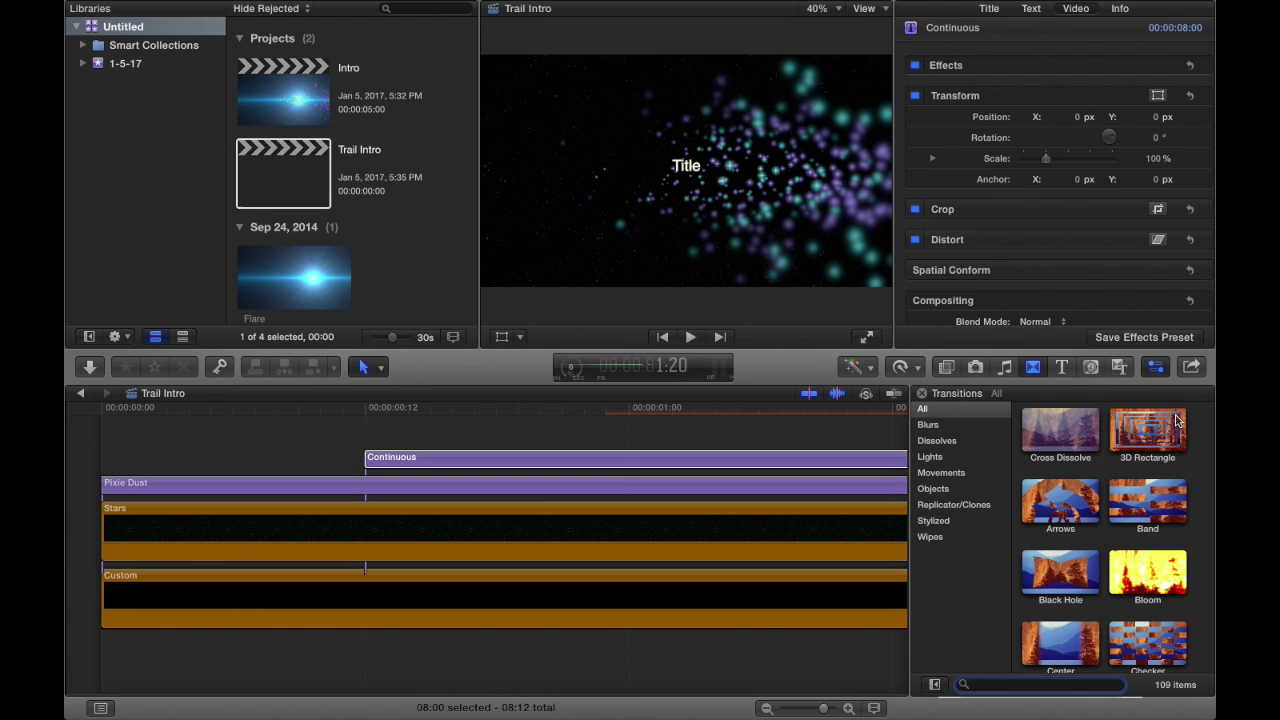
left_click_drag(1060, 430, 573, 457)
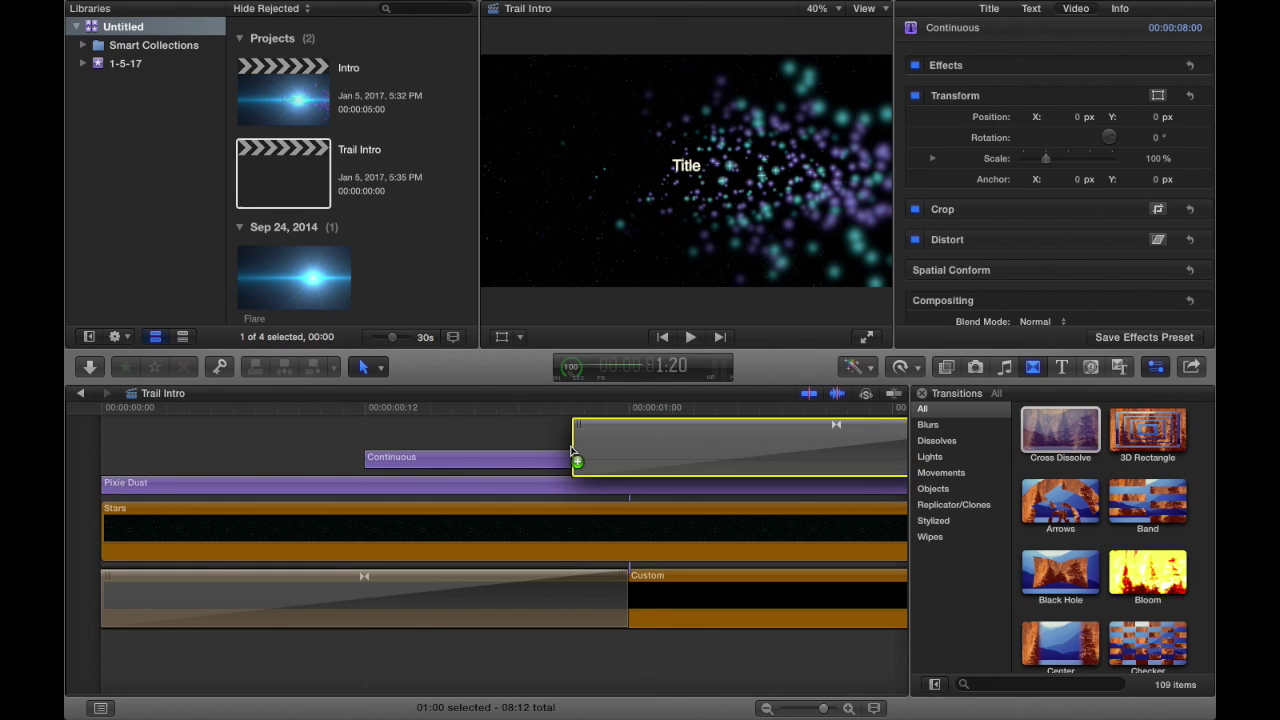
scroll(891, 557, "right", 10)
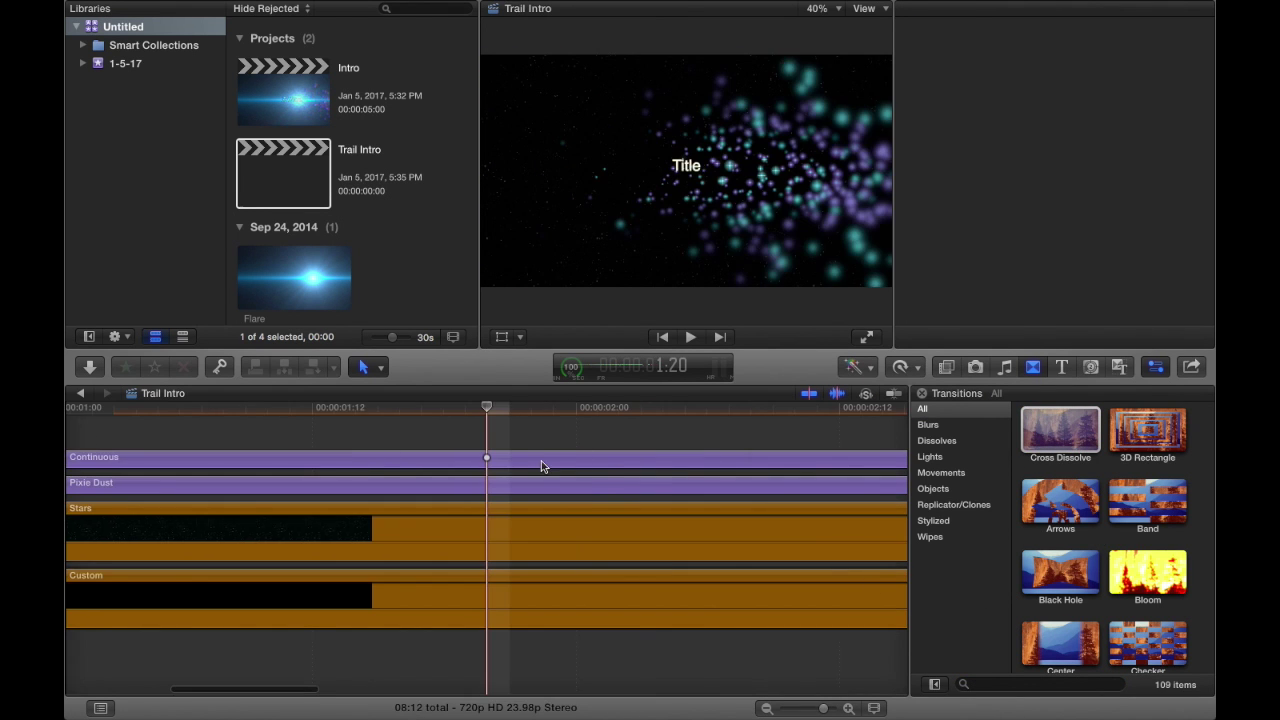
key("super+z")
left_click_drag(1072, 446, 834, 466)
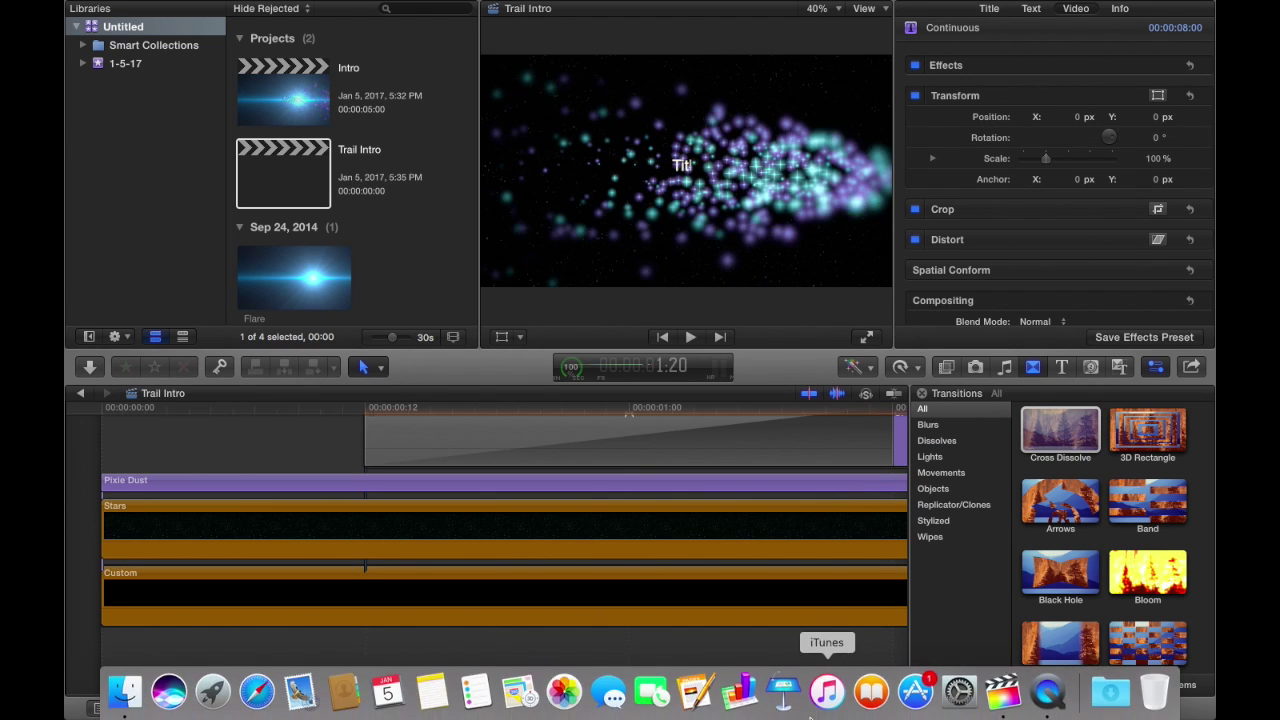
Step: Trim the Continuous title's end so the project runs 05:00
left_click_drag(820, 708, 812, 708)
scroll(398, 478, "right", 2)
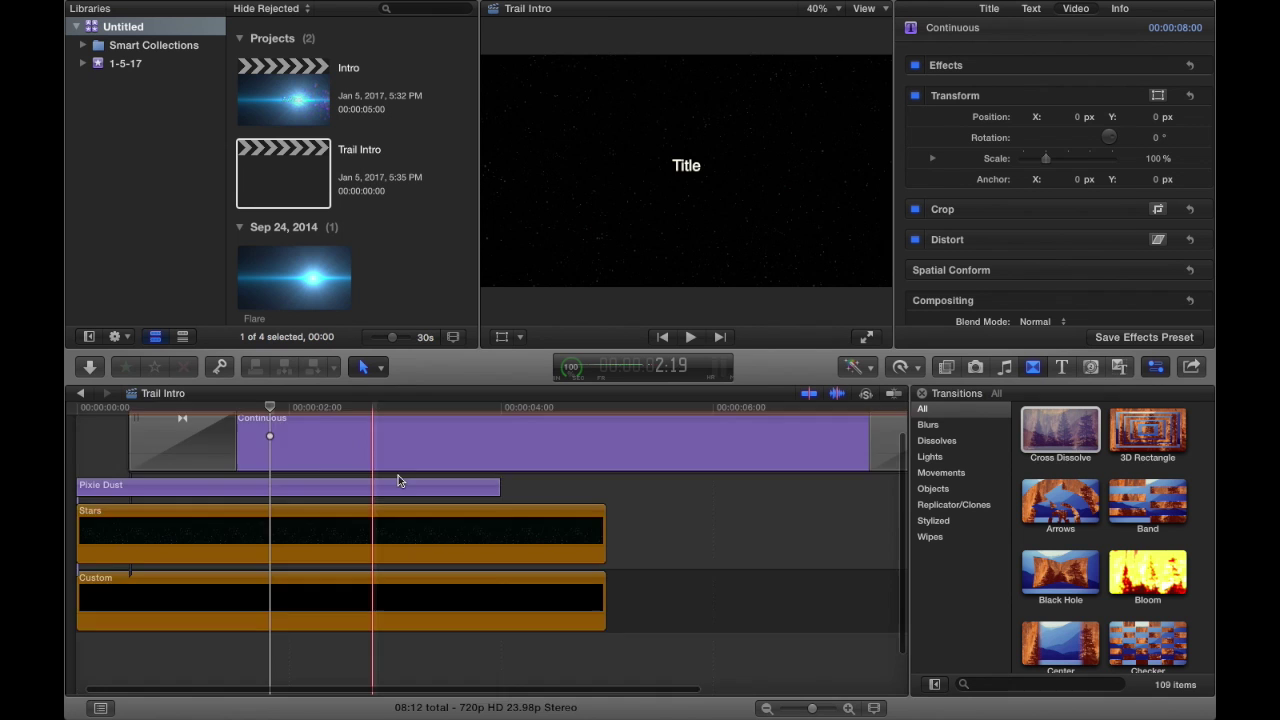
scroll(398, 481, "right", 3)
left_click(700, 474)
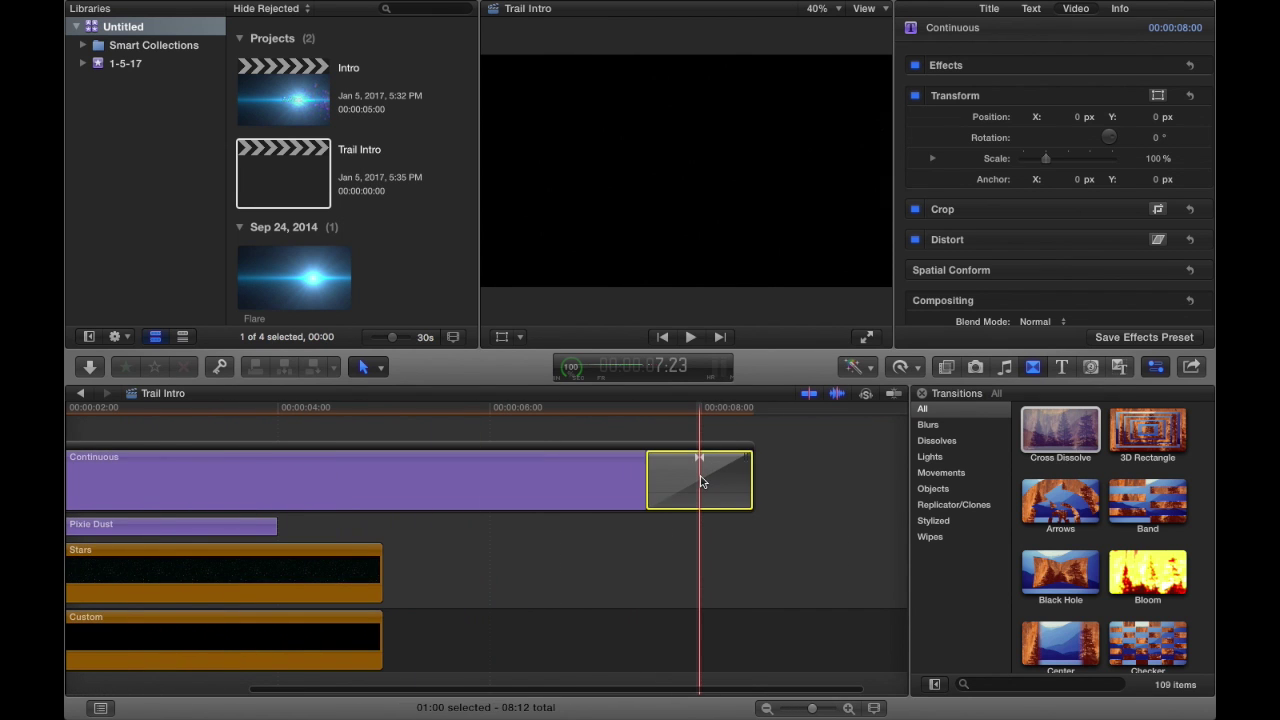
scroll(701, 482, "left", 4)
left_click(648, 491)
scroll(651, 491, "right", 3)
left_click_drag(874, 491, 503, 505)
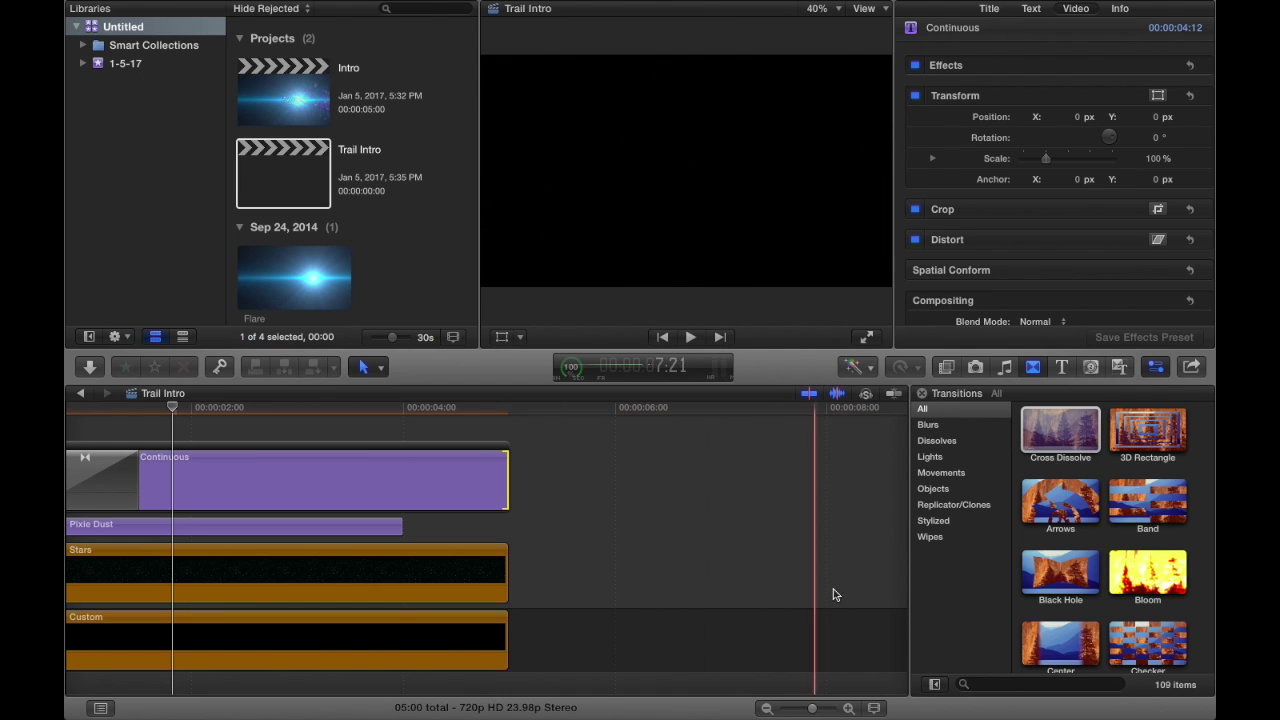
Step: Add a Cross Dissolve to the title's end and play the intro from the start
left_click_drag(1020, 428, 480, 482)
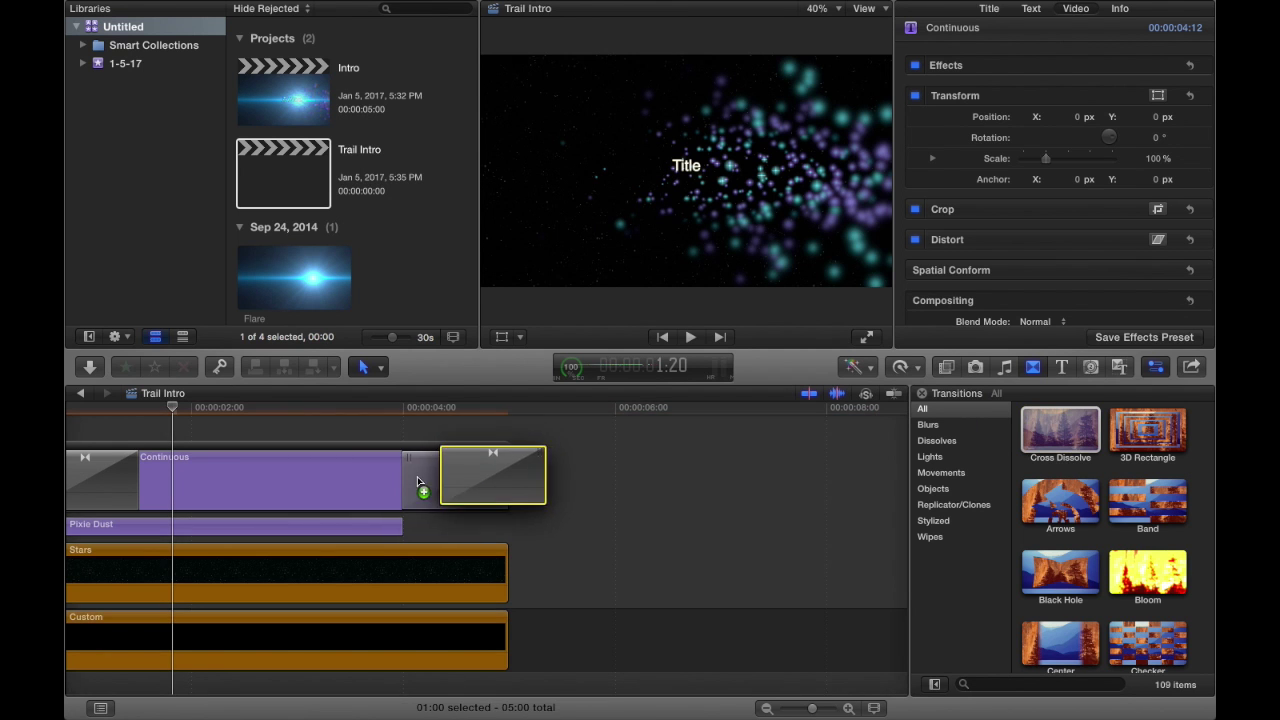
scroll(137, 449, "left", 3)
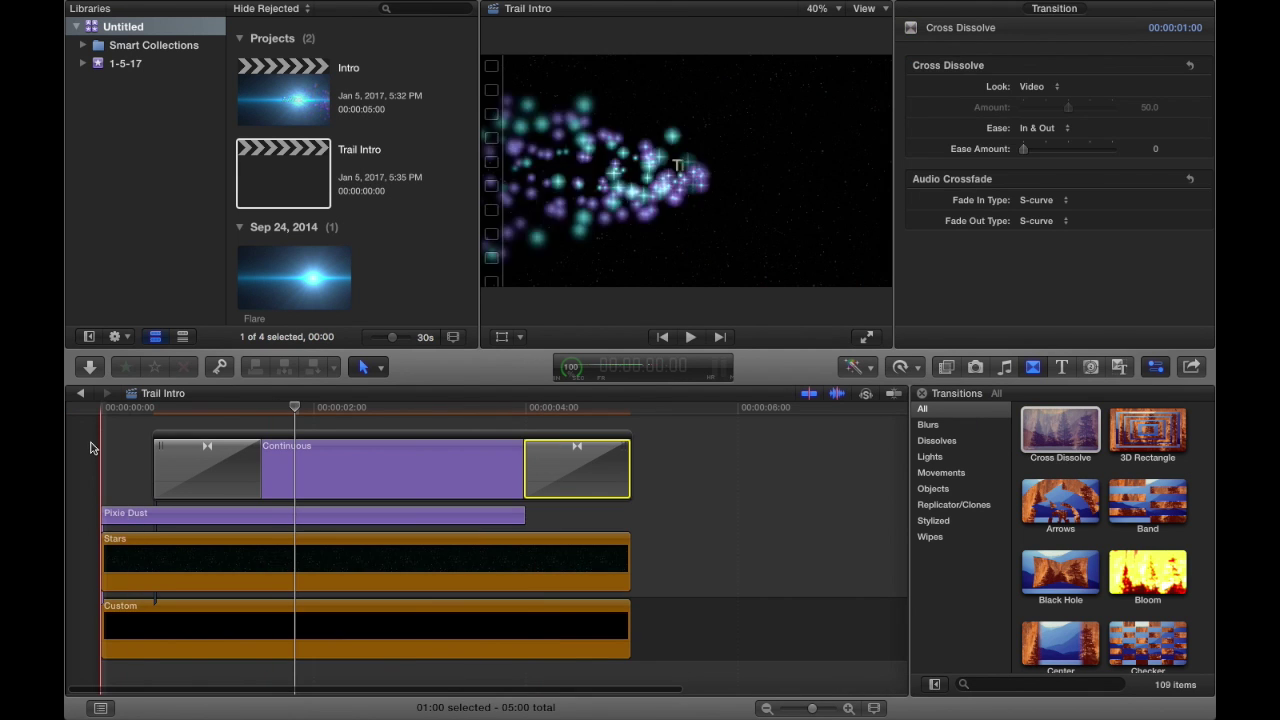
left_click(90, 447)
key("space")
key("space")
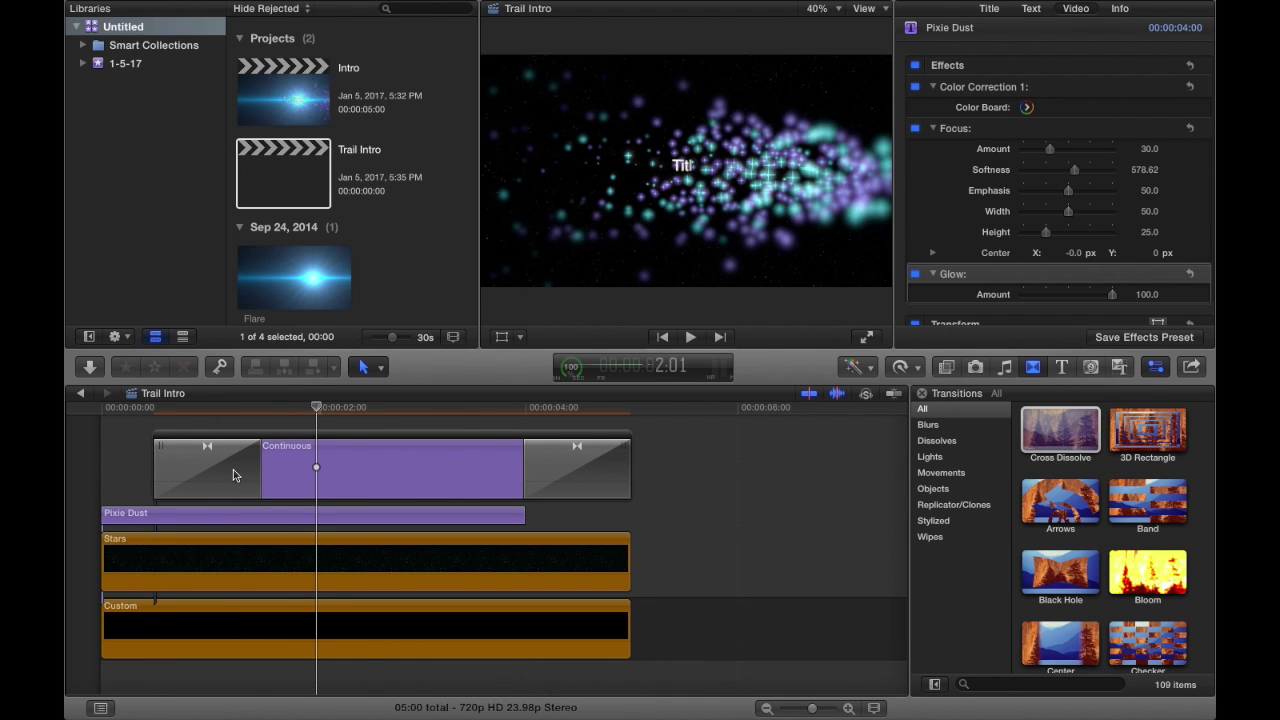
Step: Lower the Continuous title to a Y position of -60 px
left_click(367, 484)
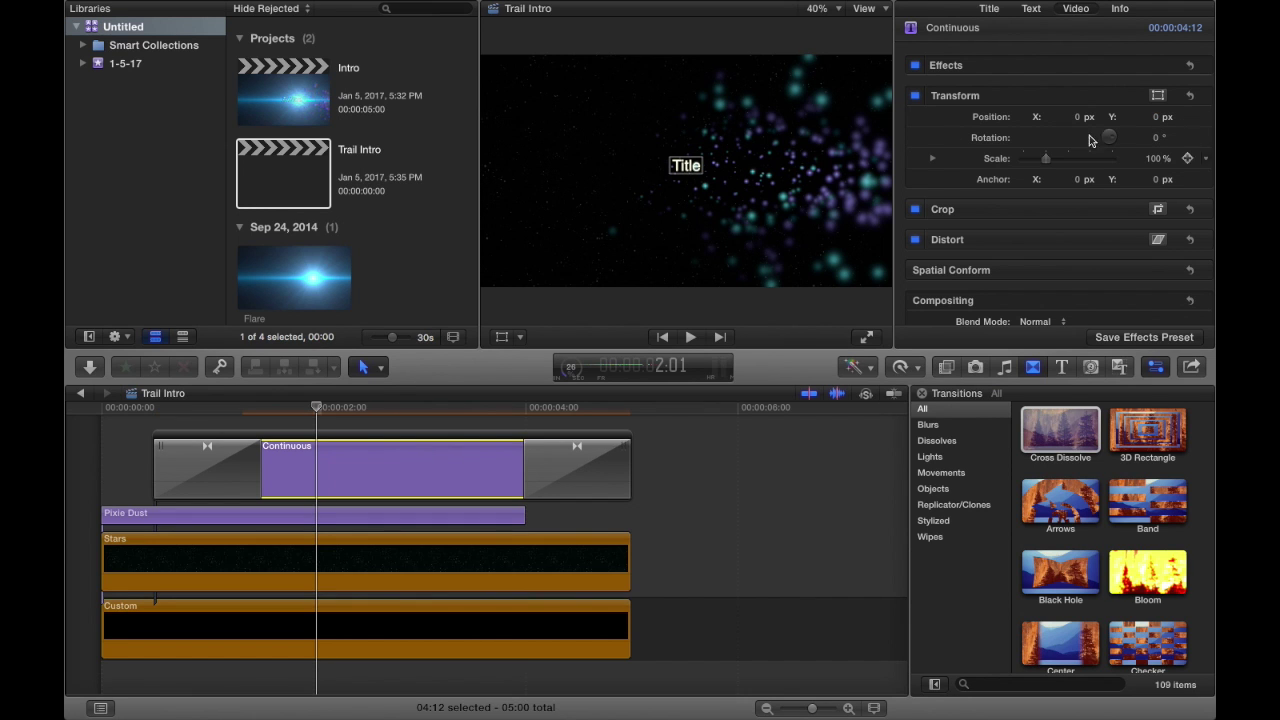
left_click(1155, 117)
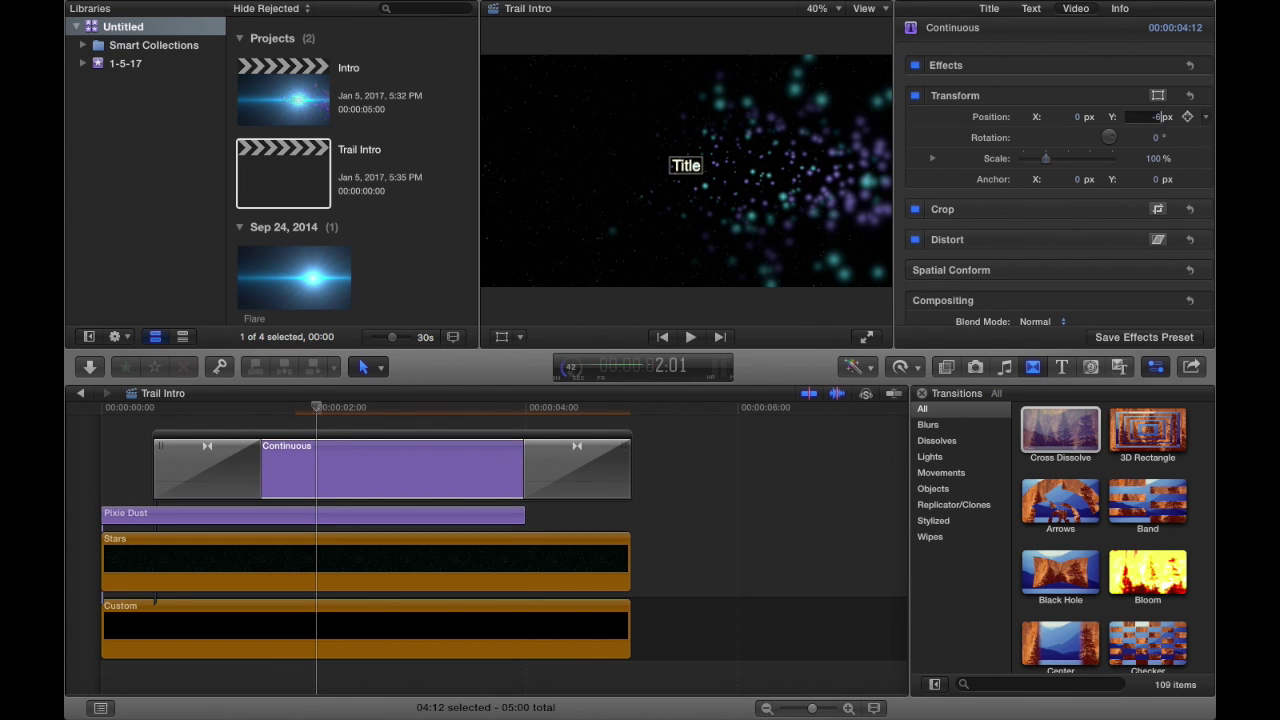
type("-60")
key("Return")
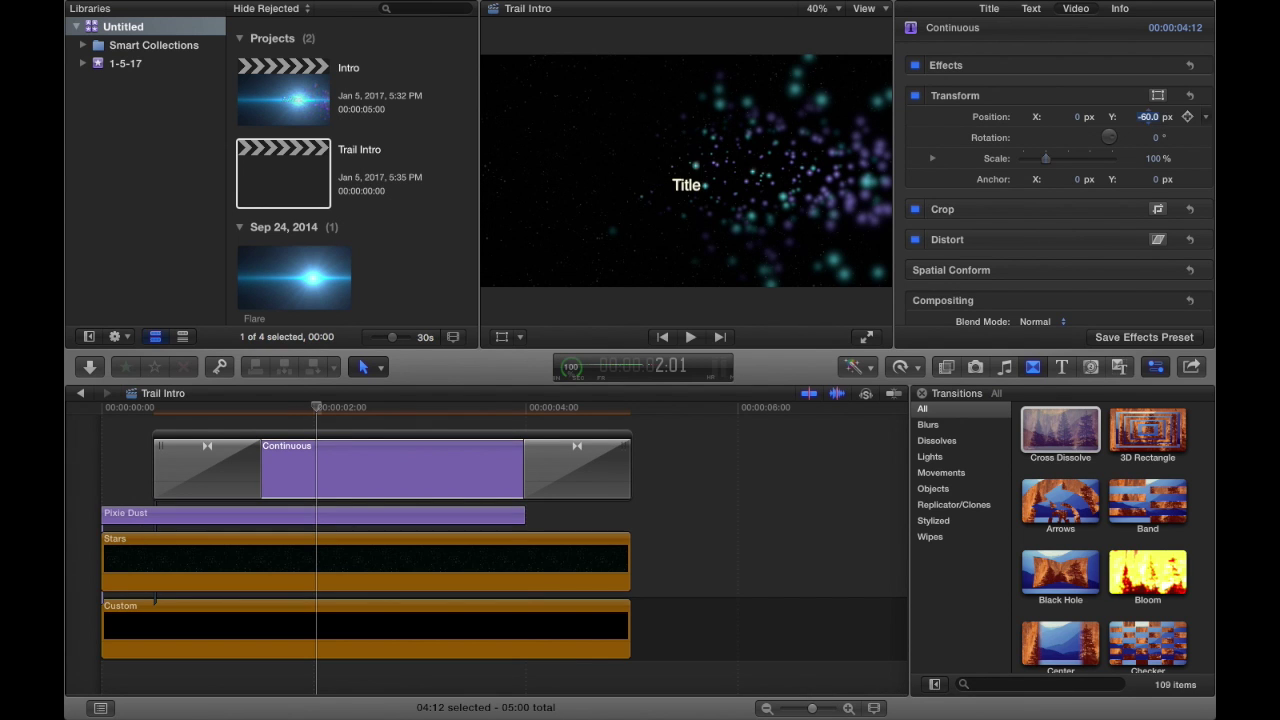
Step: Set the title's compositing opacity to 60% and show its text settings
left_click(667, 180)
scroll(1074, 222, "down", 2)
left_click(1148, 307)
type("60")
key("Return")
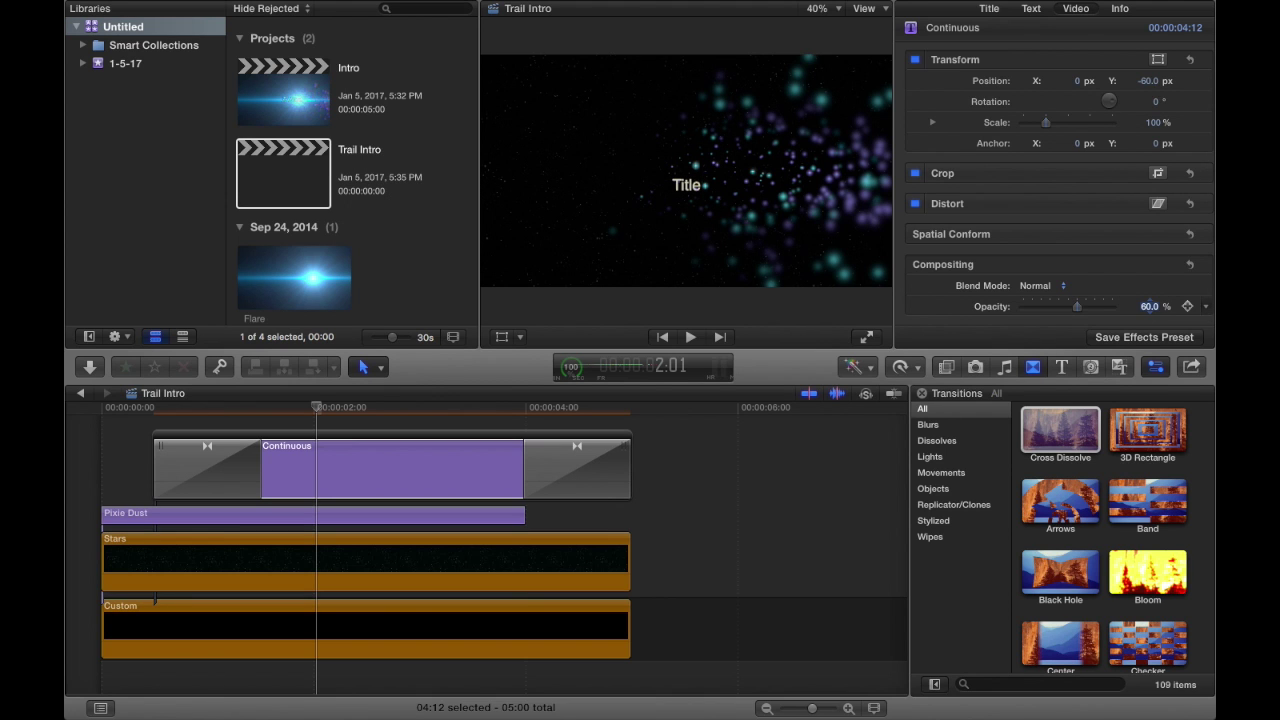
left_click(1031, 9)
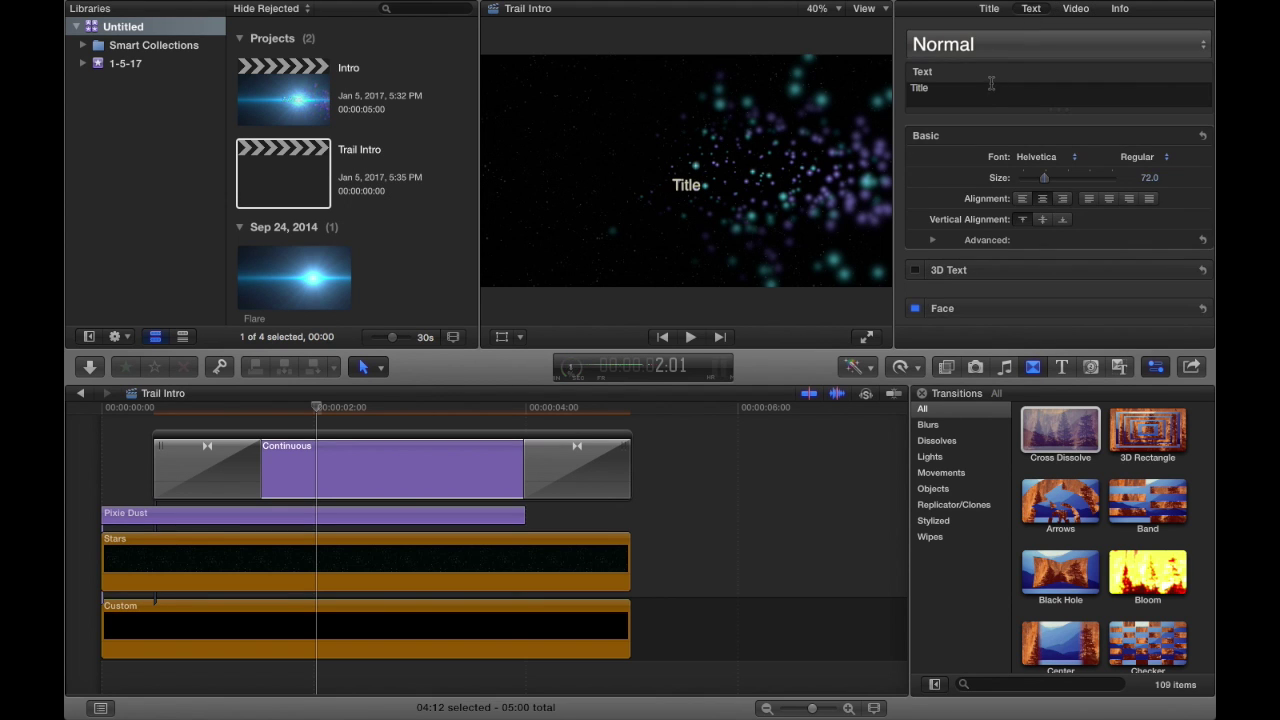
Step: Retype the title as SonicSid and apply the Condensed 2D style (DIN Condensed Bold, size 120)
key("super+a")
key("BackSpace")
type("SonicSid")
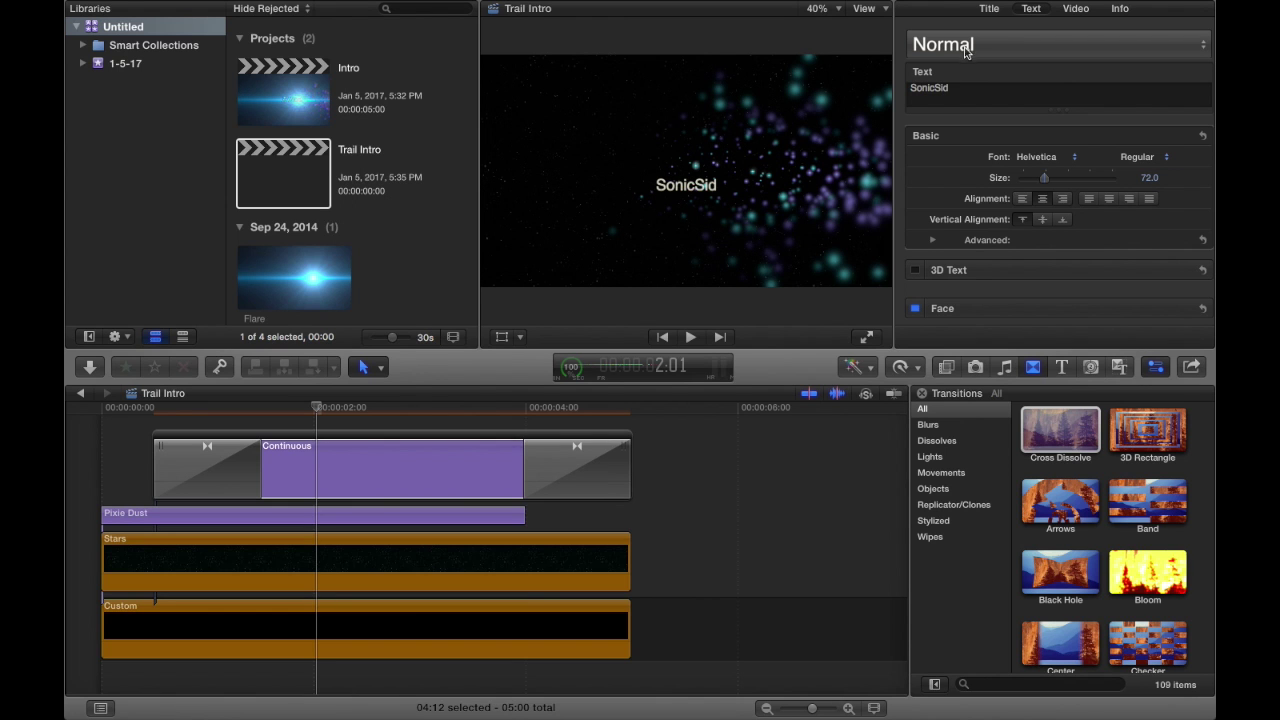
left_click(965, 47)
mouse_move(965, 91)
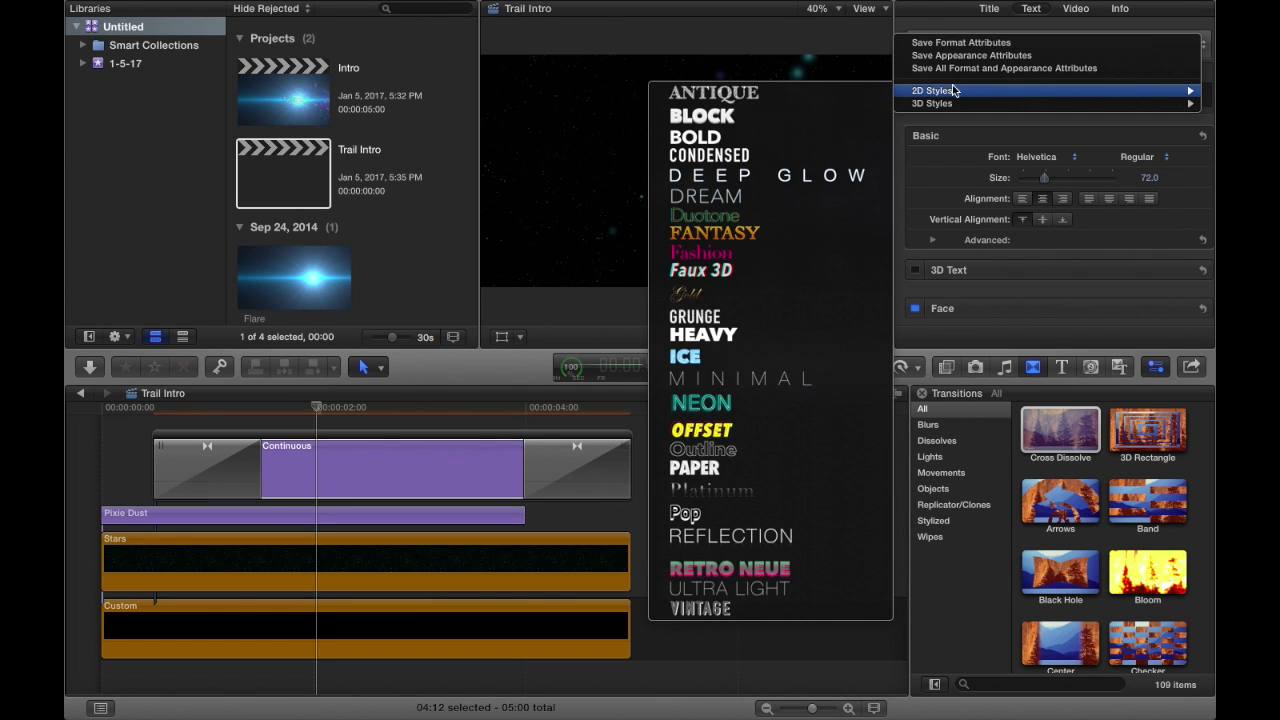
left_click(819, 157)
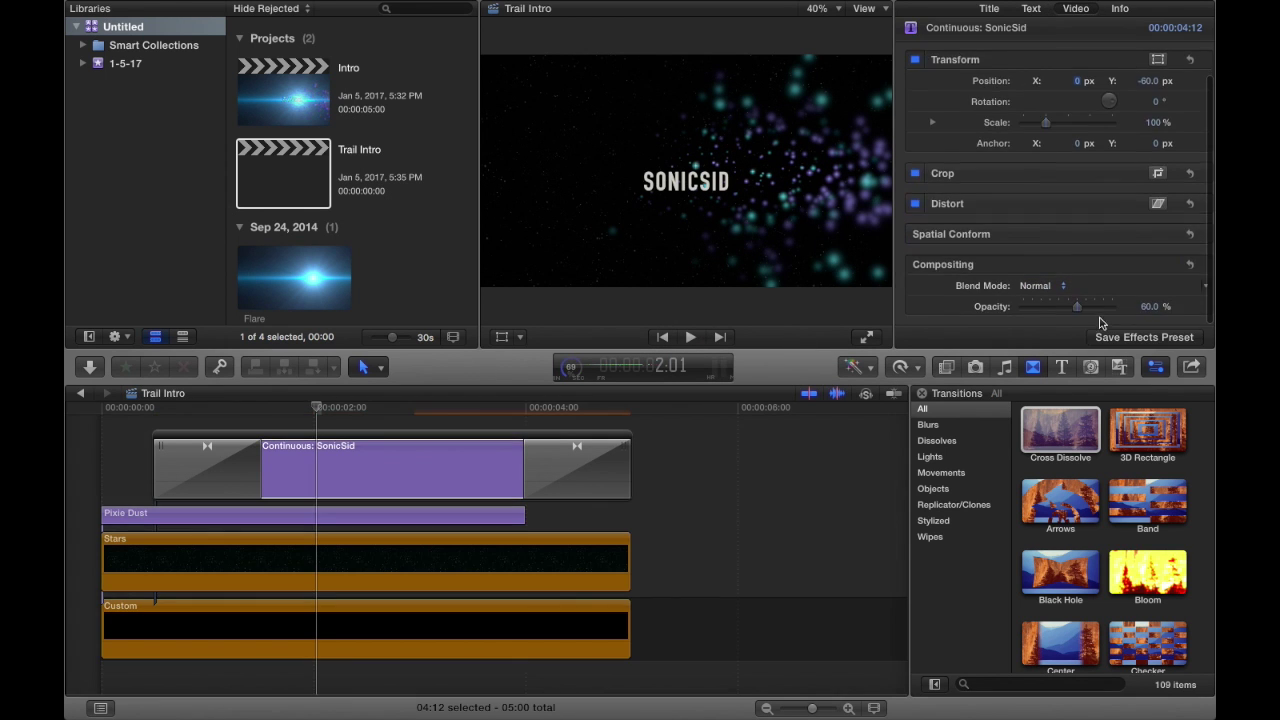
Step: Lower the SonicSid title's opacity to 40%
left_click(1147, 311)
type("40")
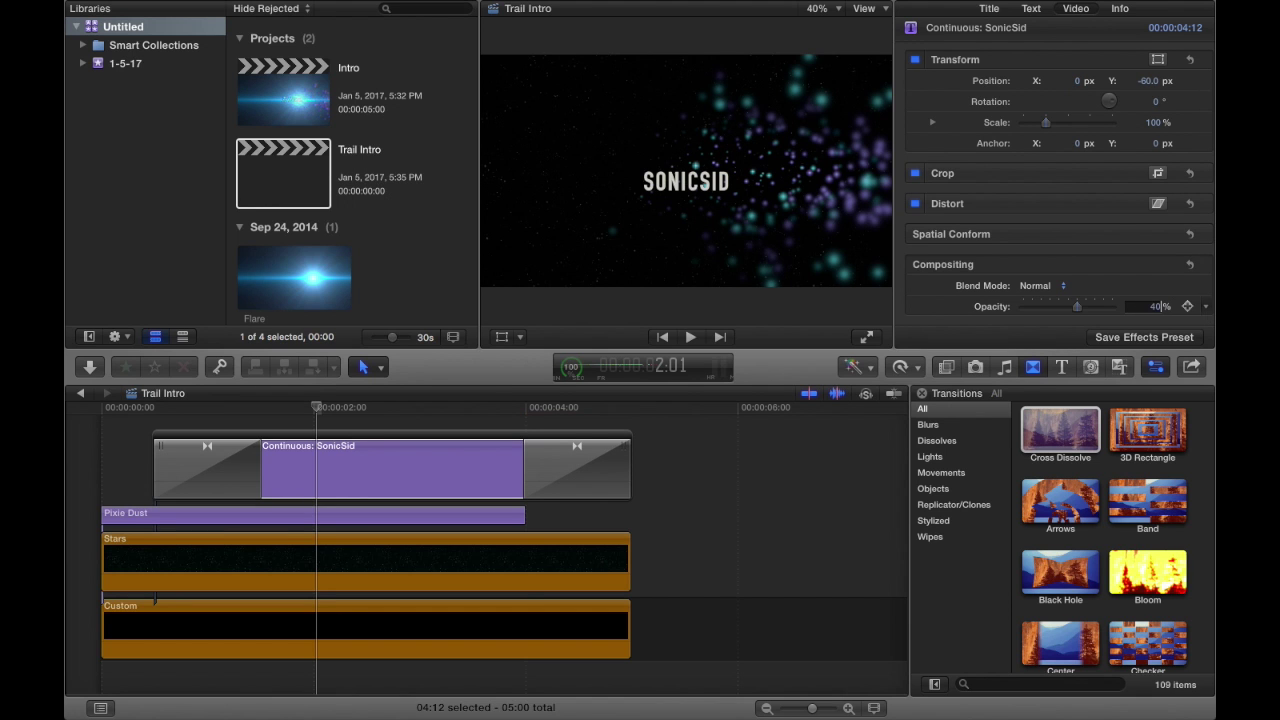
key("Return")
Step: Play the intro from the start to review the fainter title
left_click(473, 470)
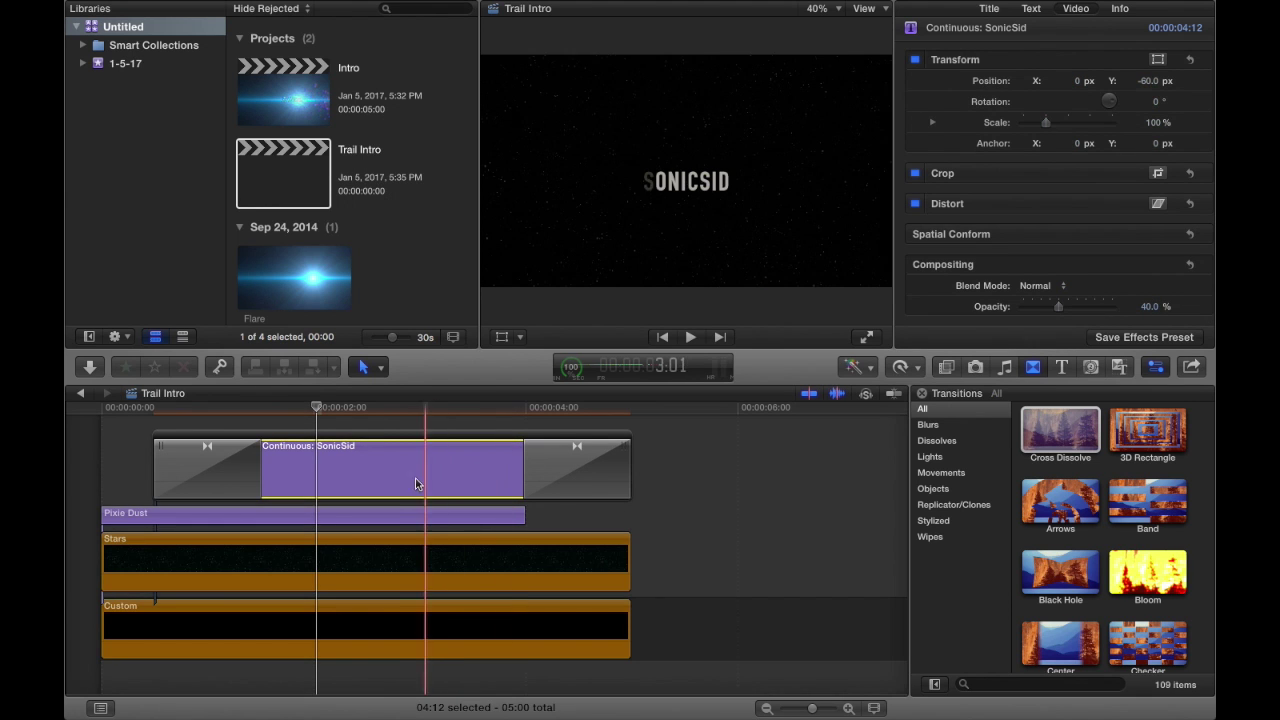
left_click(84, 477)
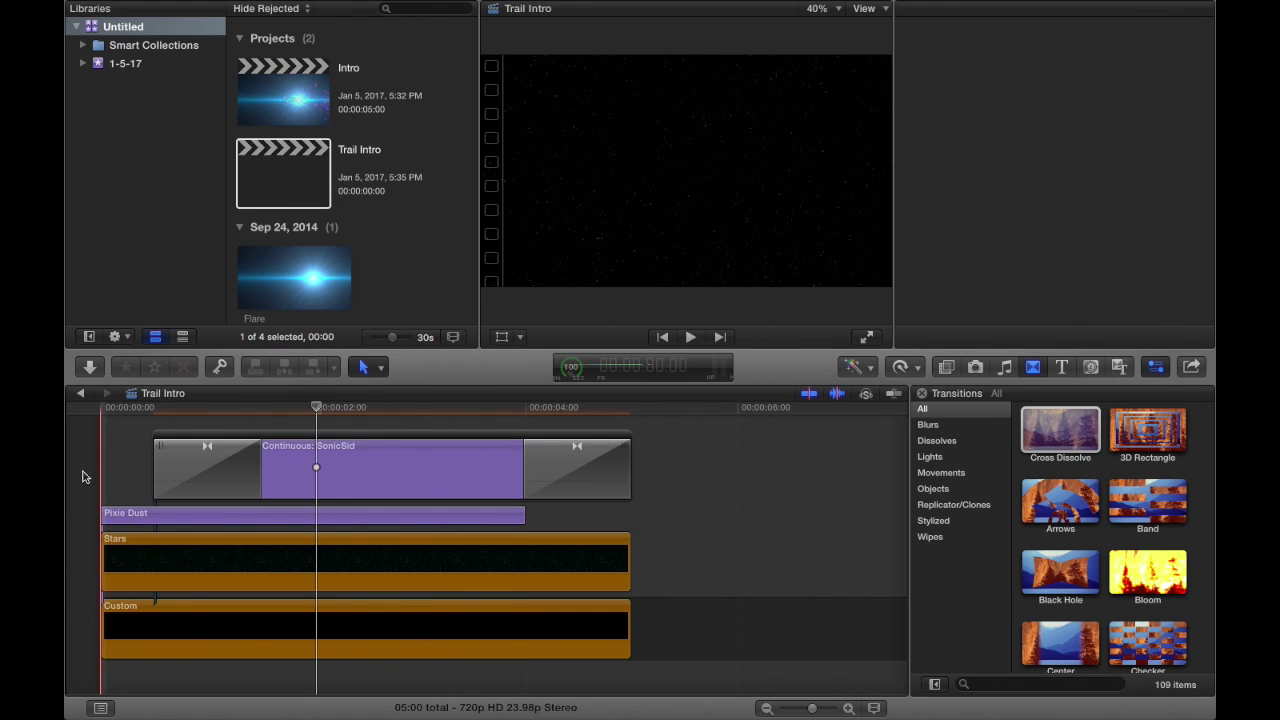
key("space")
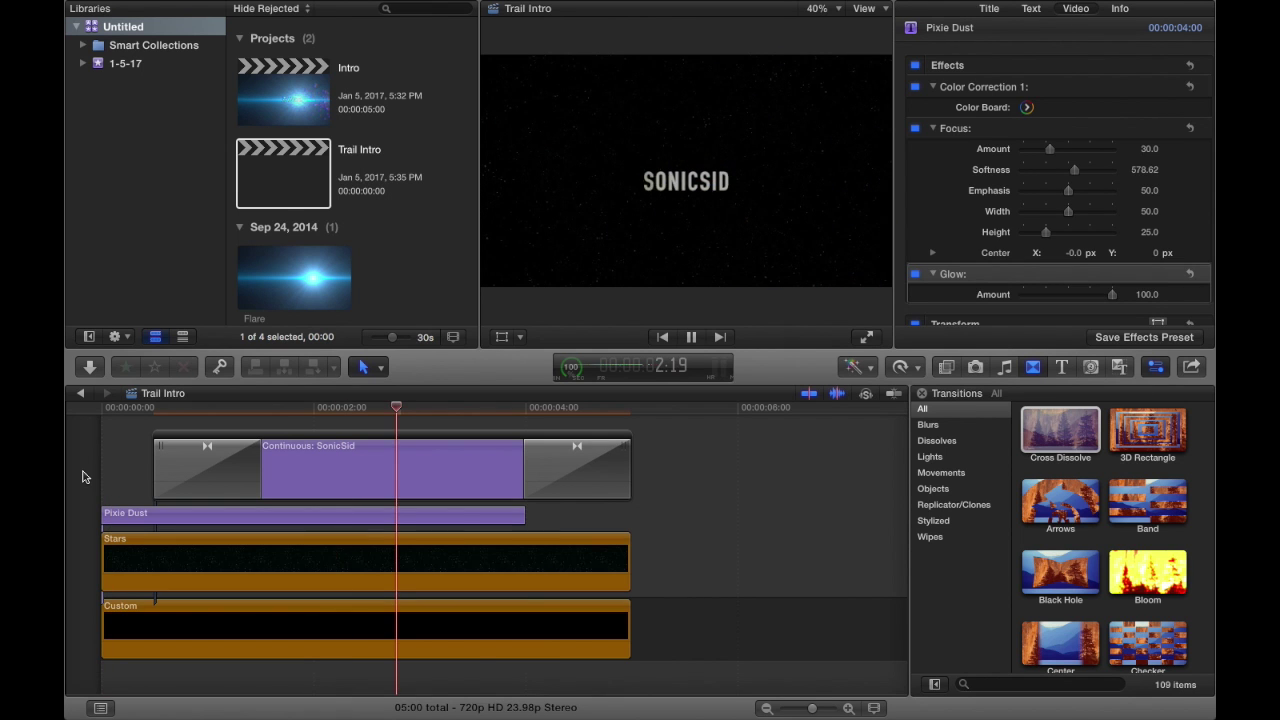
key("space")
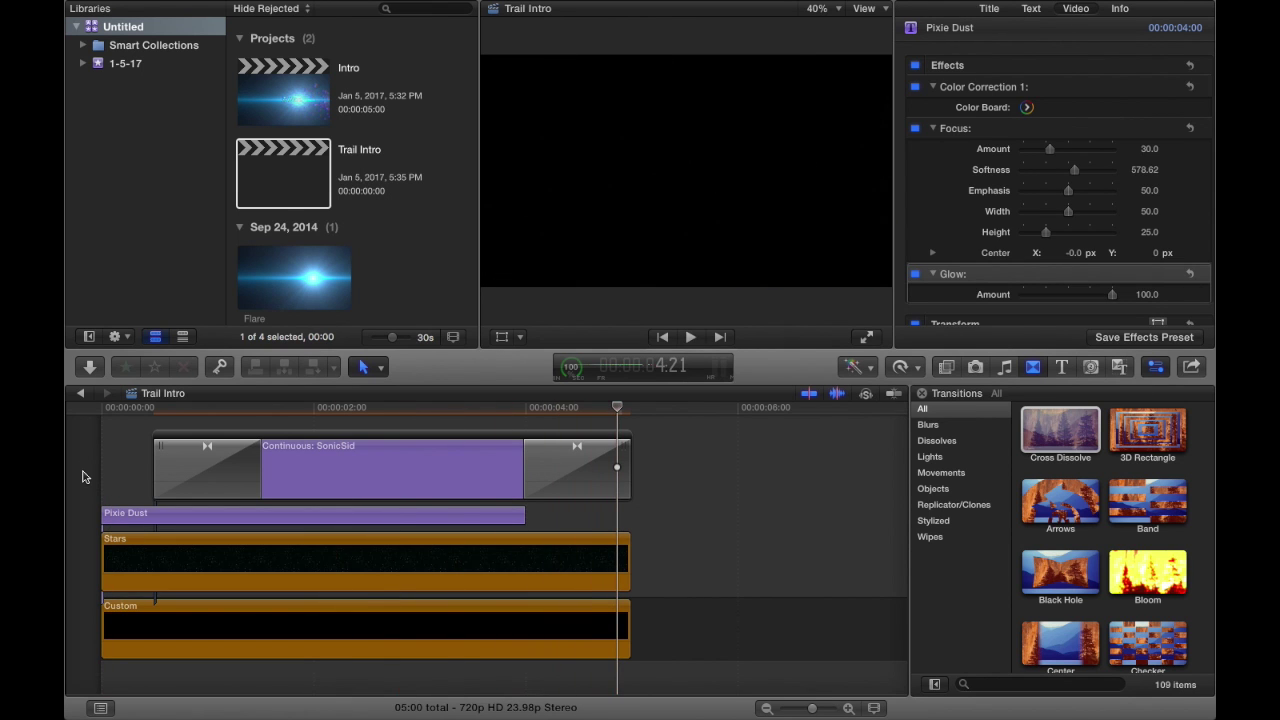
scroll(338, 264, "down", 1)
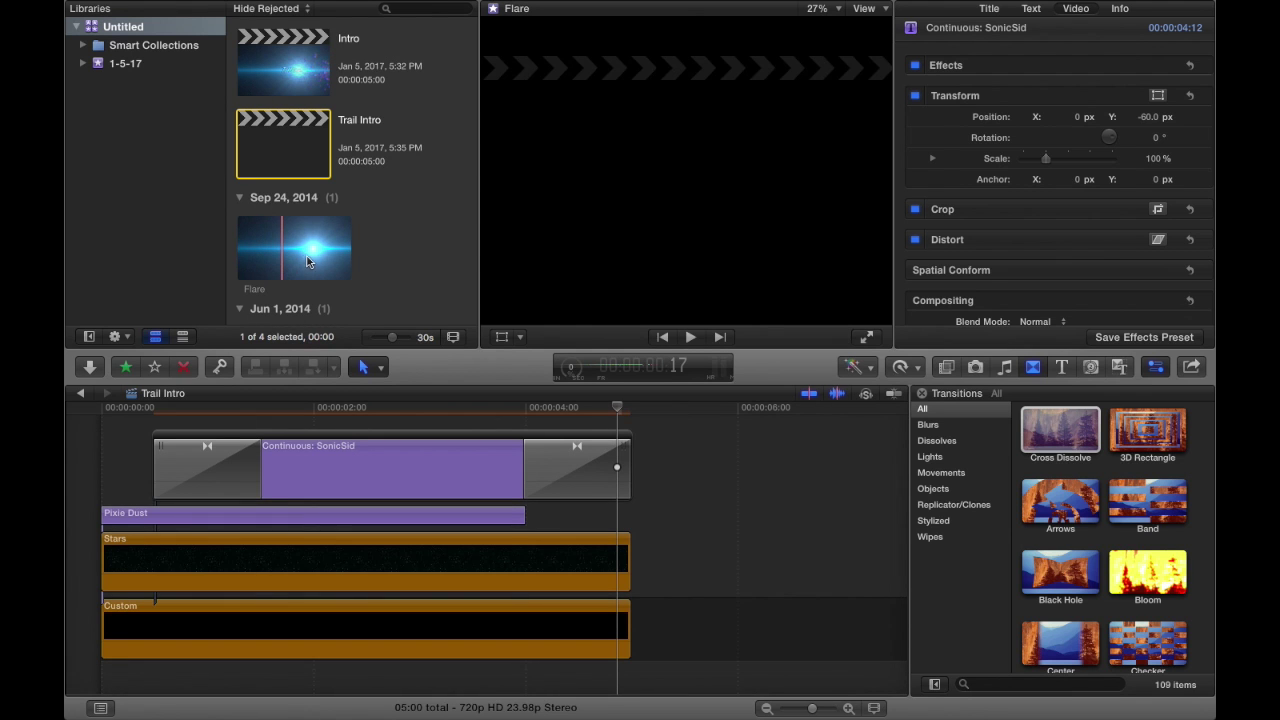
Step: Connect the Flare clip beneath Stars near the end, nudge it earlier, and preview from two seconds
left_click(305, 264)
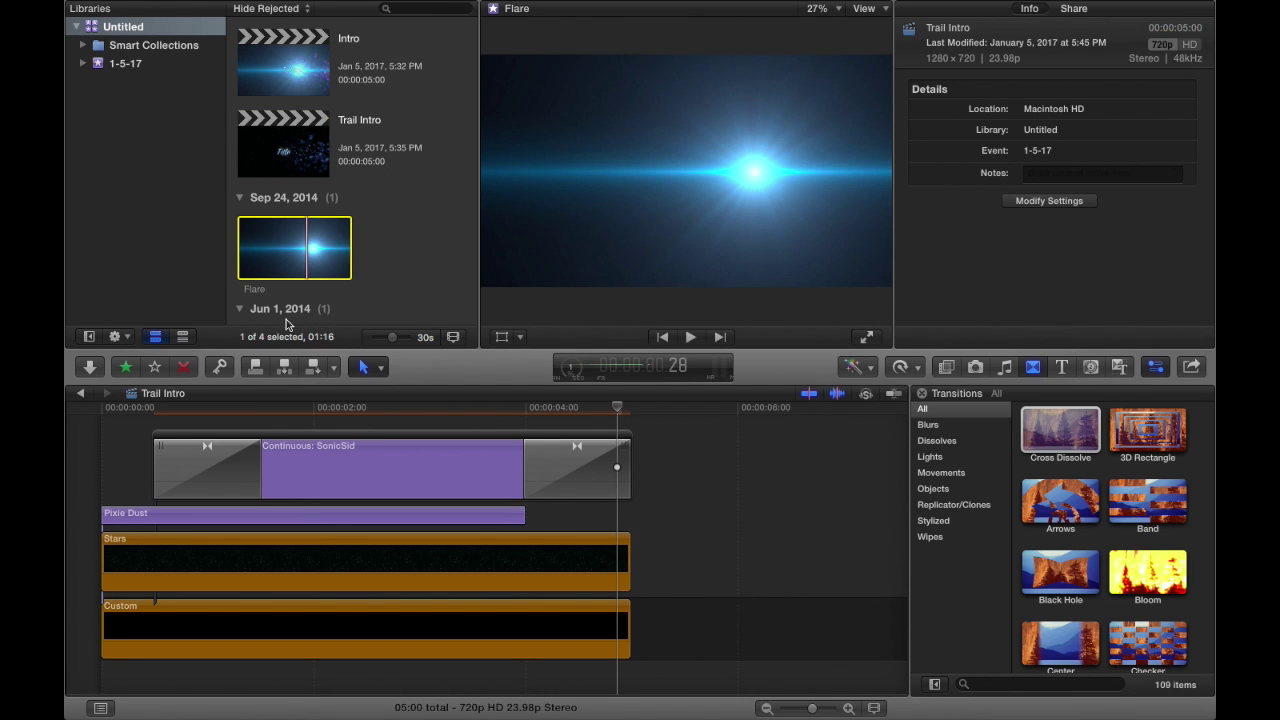
scroll(287, 324, "down", 3)
left_click_drag(275, 144, 471, 588)
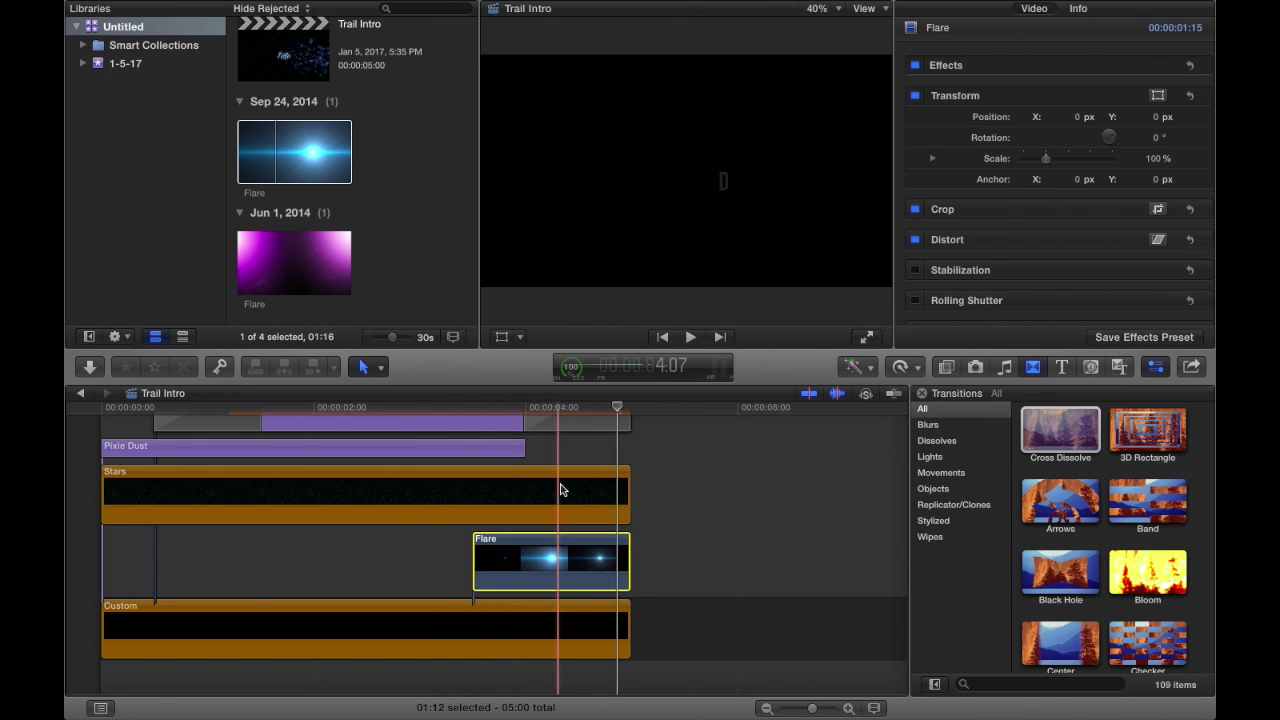
left_click_drag(515, 558, 486, 558)
left_click(340, 407)
key("space")
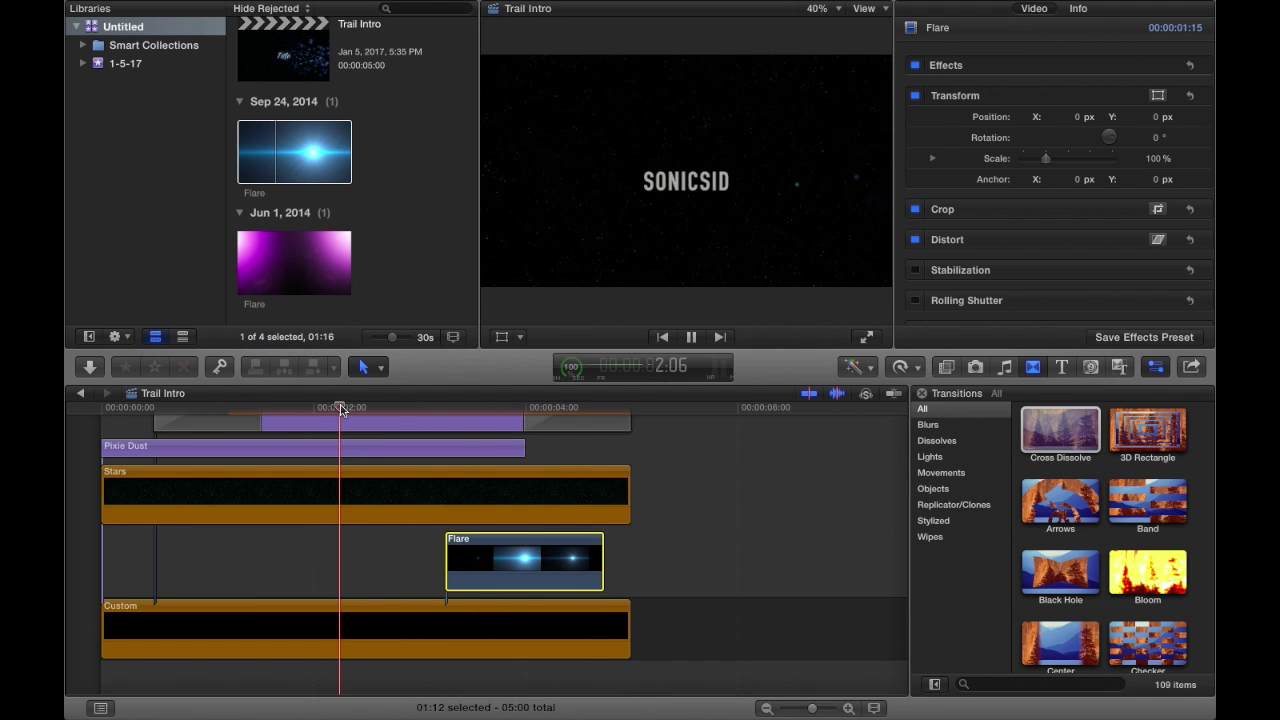
key("space")
Step: Shift the Flare clip further earlier and play the intro from the beginning
left_click_drag(519, 560, 449, 560)
left_click(87, 445)
key("space")
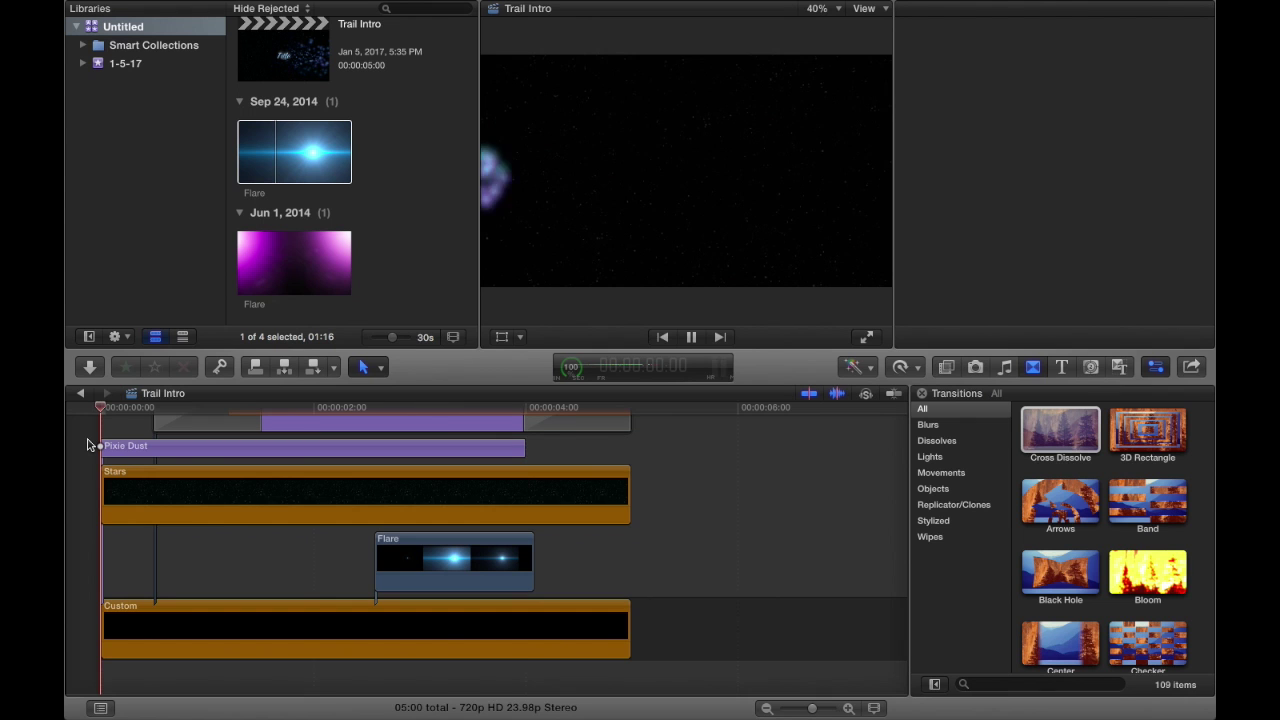
key("super+4")
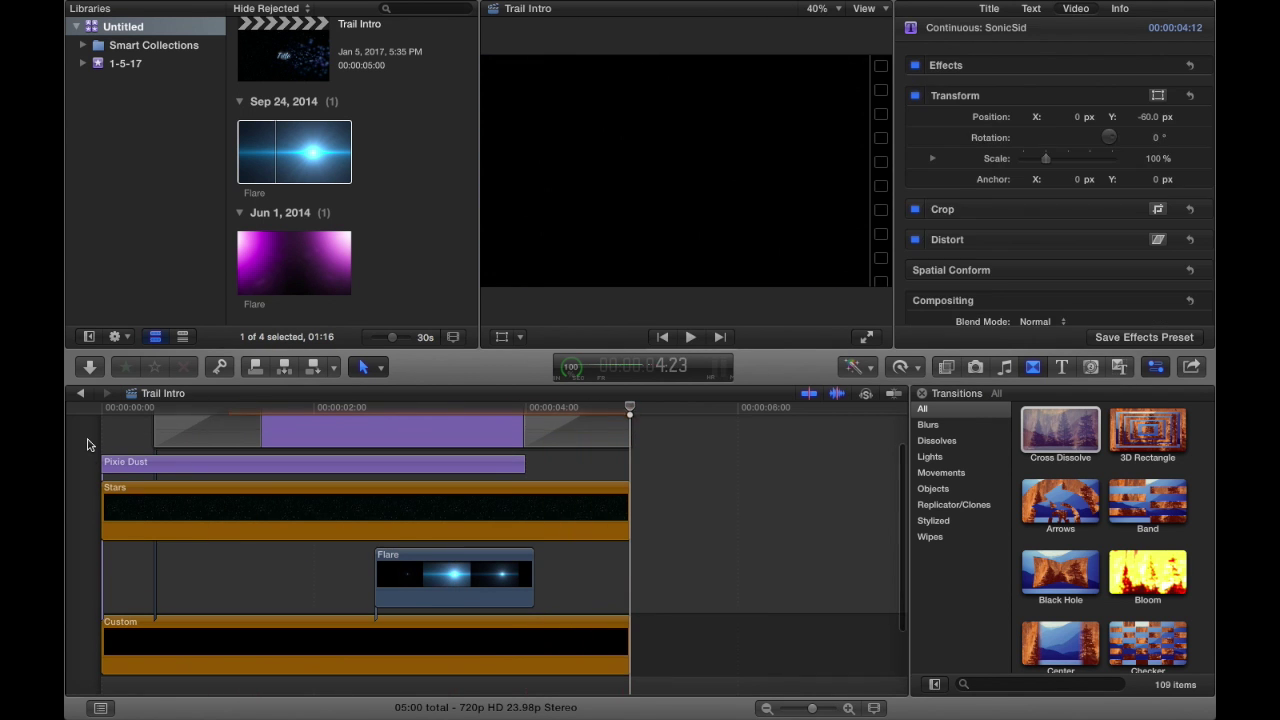
Step: Apply the Glow video effect to the Flare clip
left_click(421, 597)
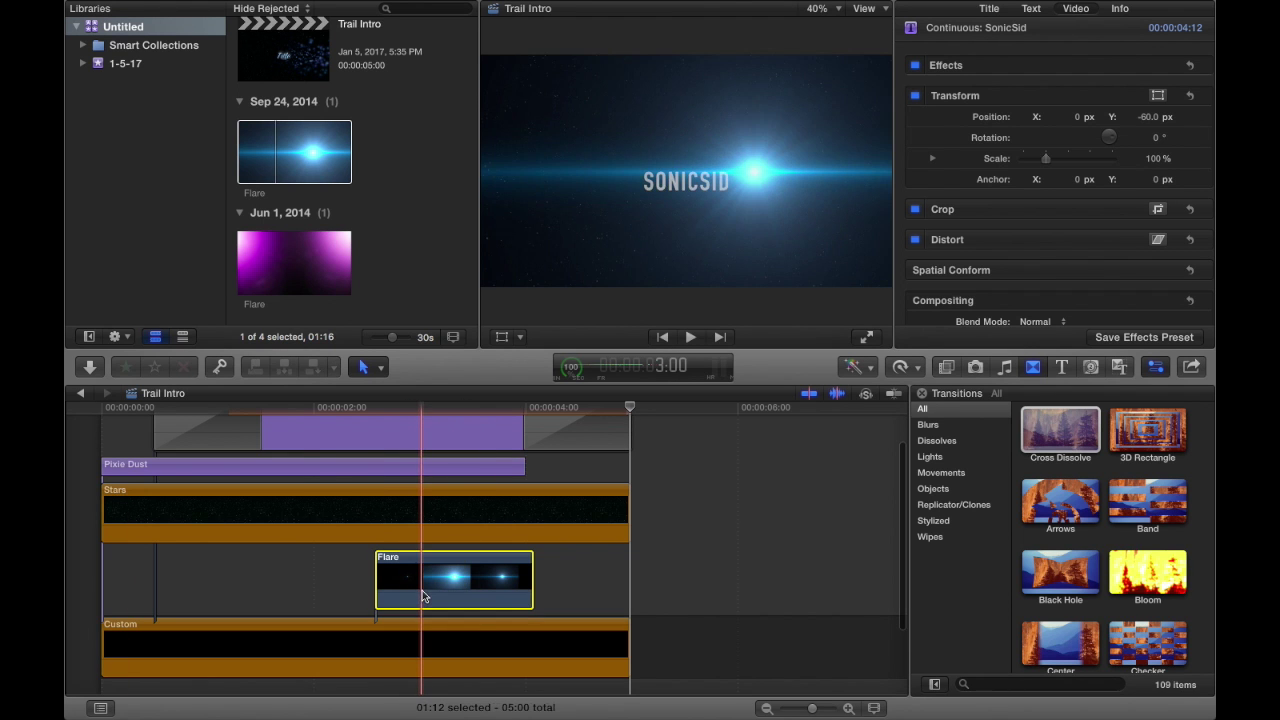
left_click(1003, 685)
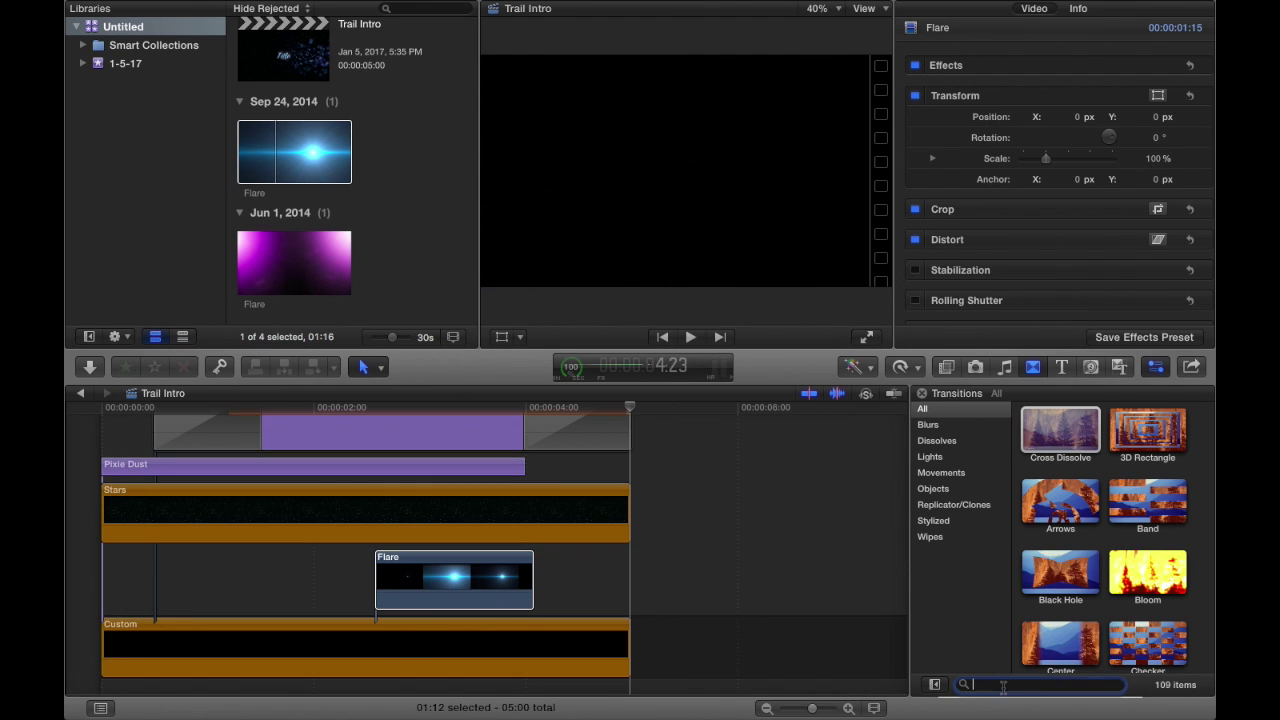
left_click(956, 367)
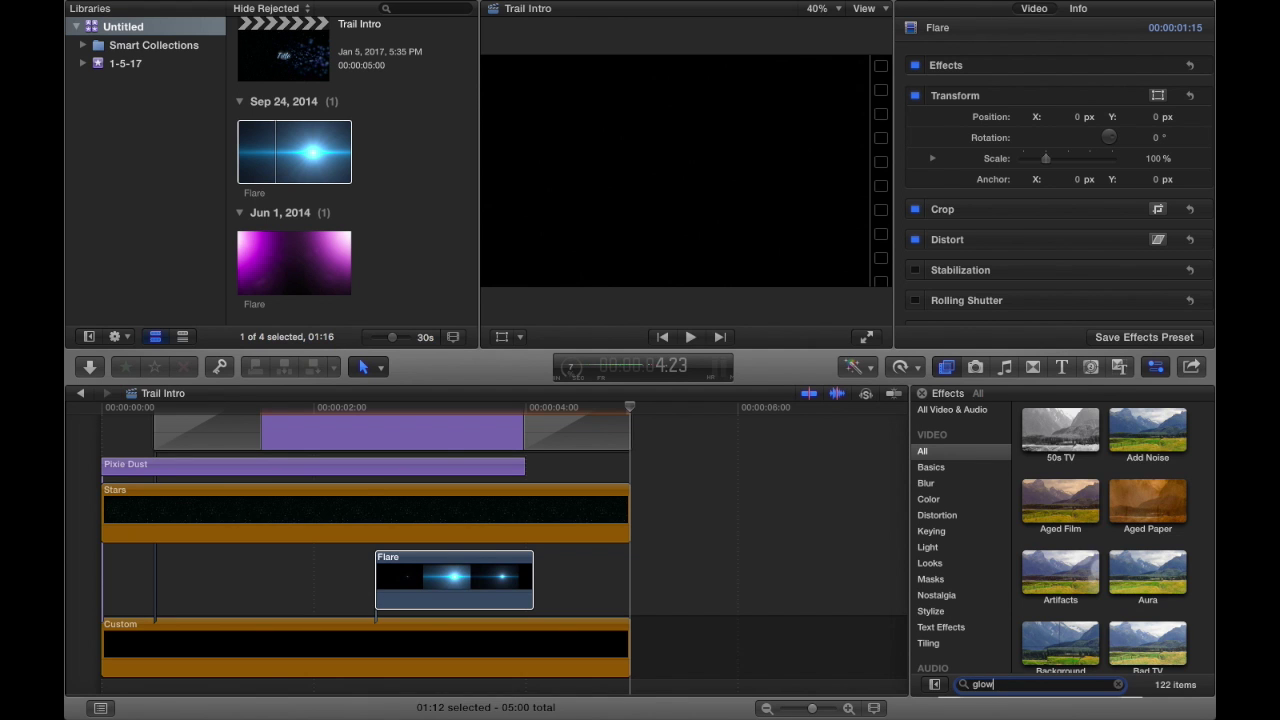
left_click_drag(1082, 426, 730, 450)
left_click_drag(598, 511, 480, 573)
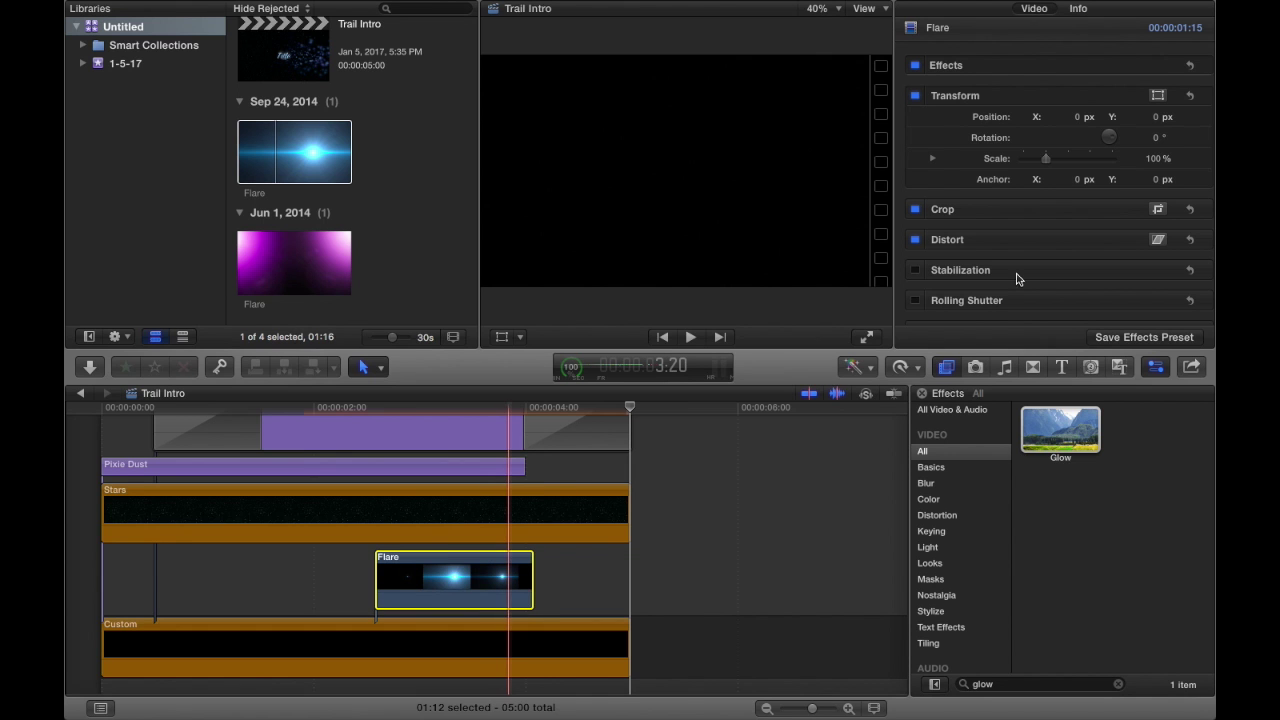
Step: Set the Flare clip's opacity to 50% and clear the 'glow' effects search
scroll(1030, 271, "down", 5)
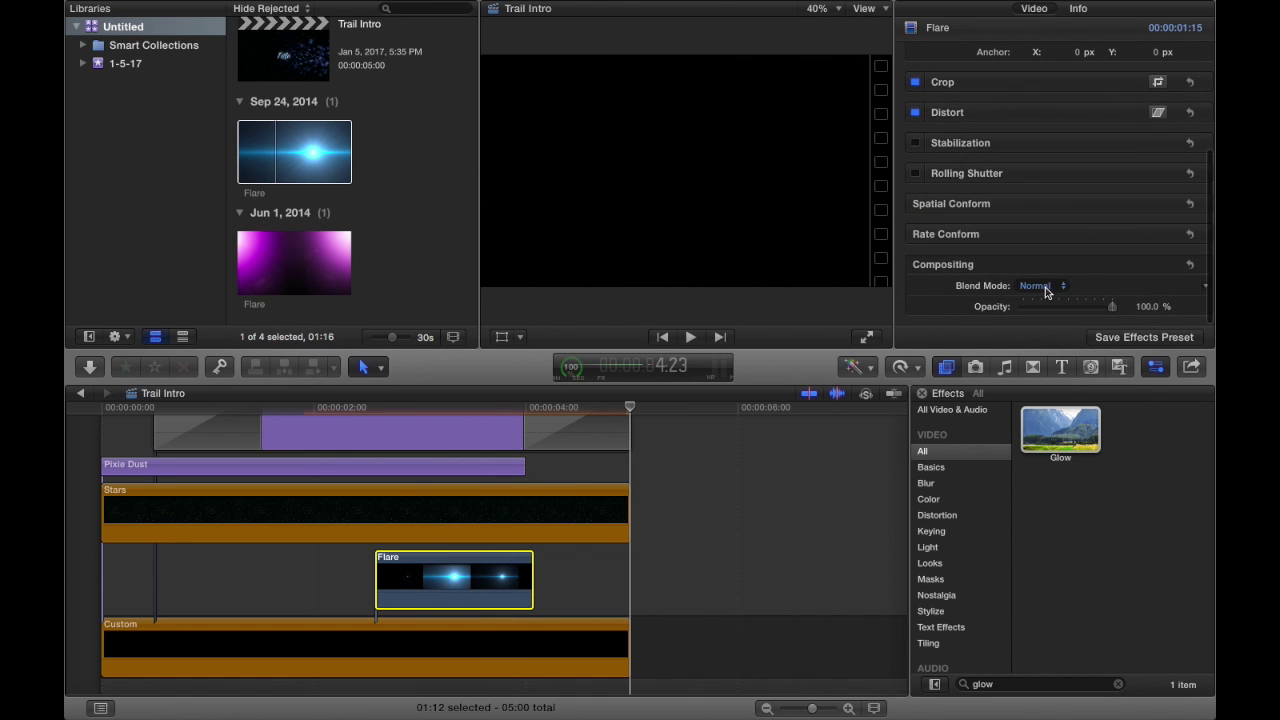
left_click(1147, 310)
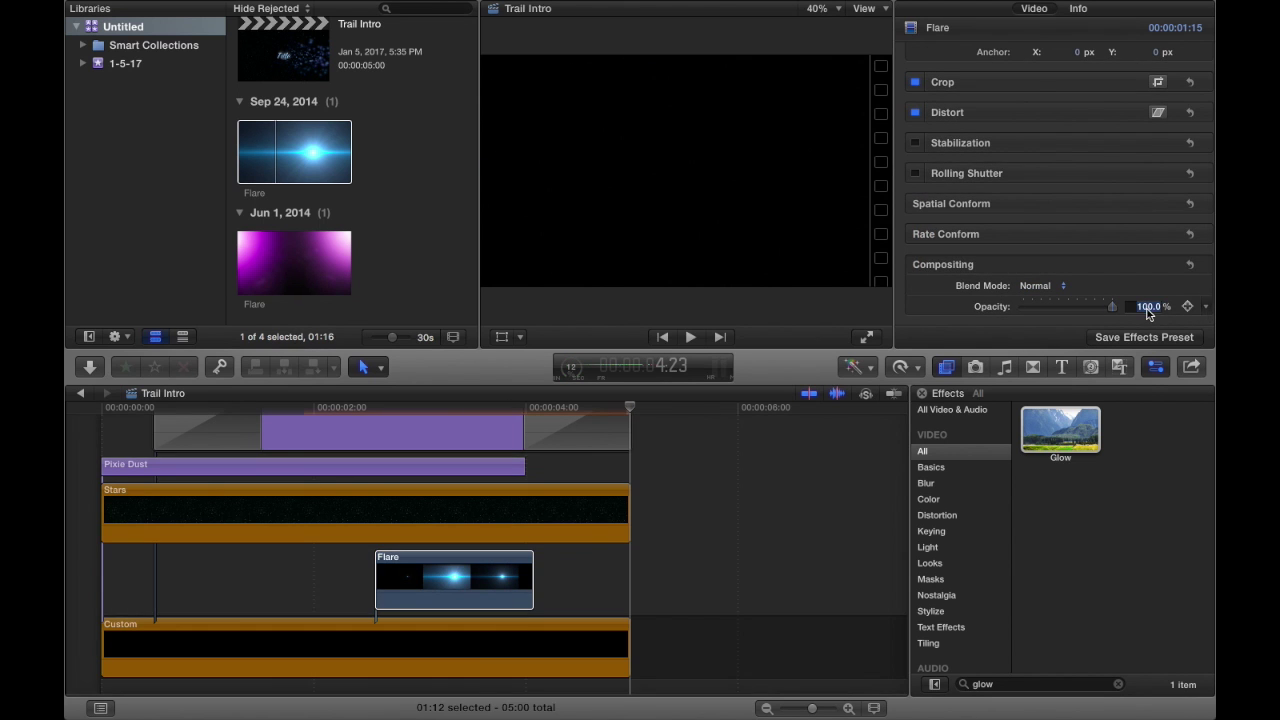
key("Return")
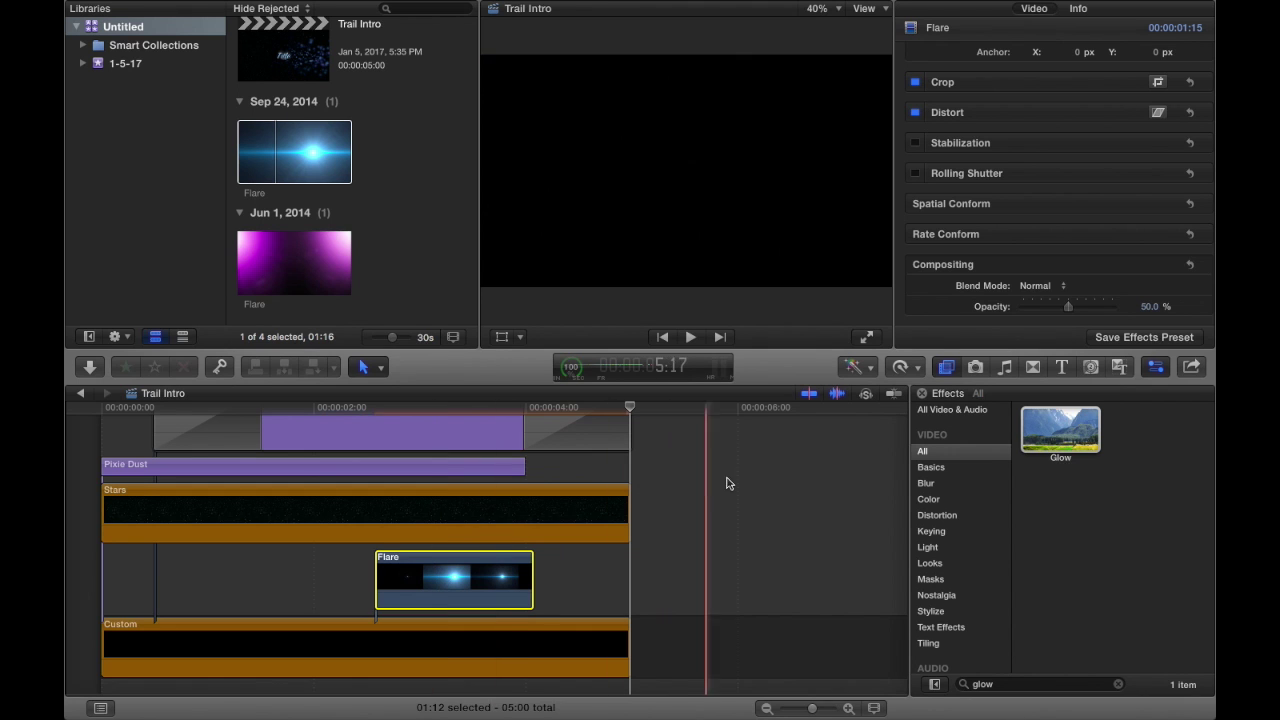
double_click(1000, 688)
key("BackSpace")
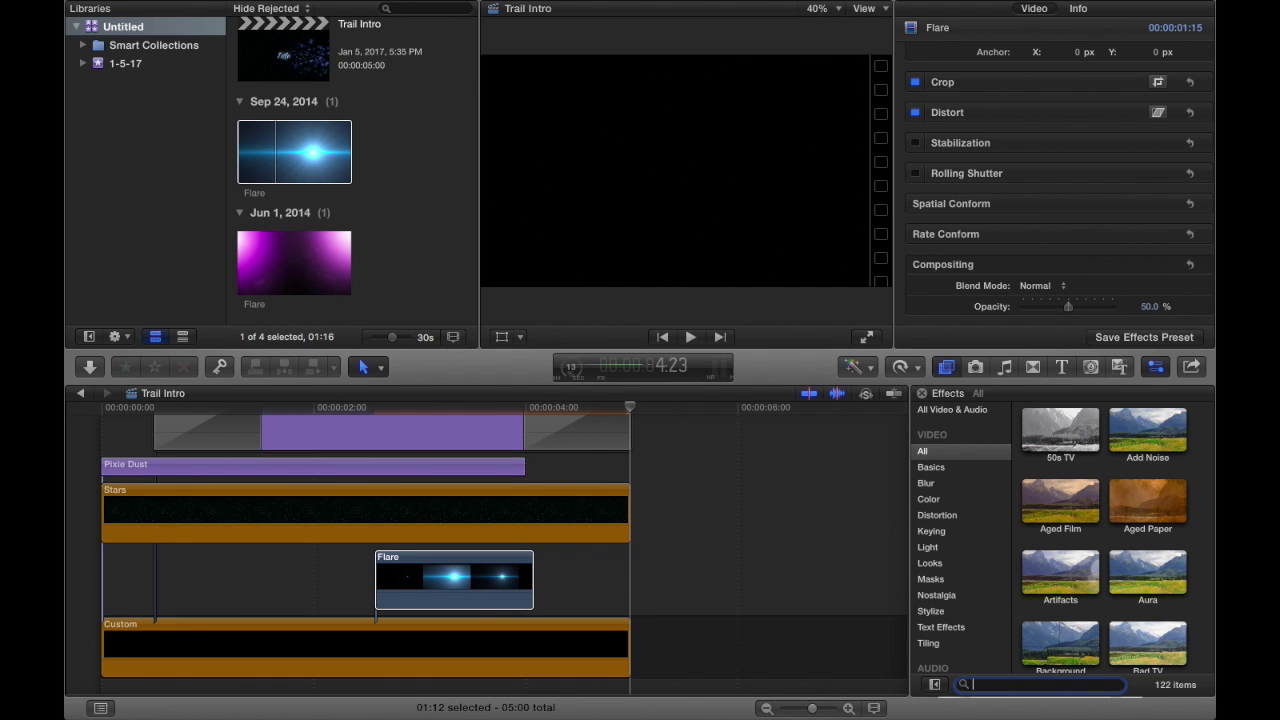
Step: Give the SonicSid title a light mint face colour and preview it
left_click(370, 442)
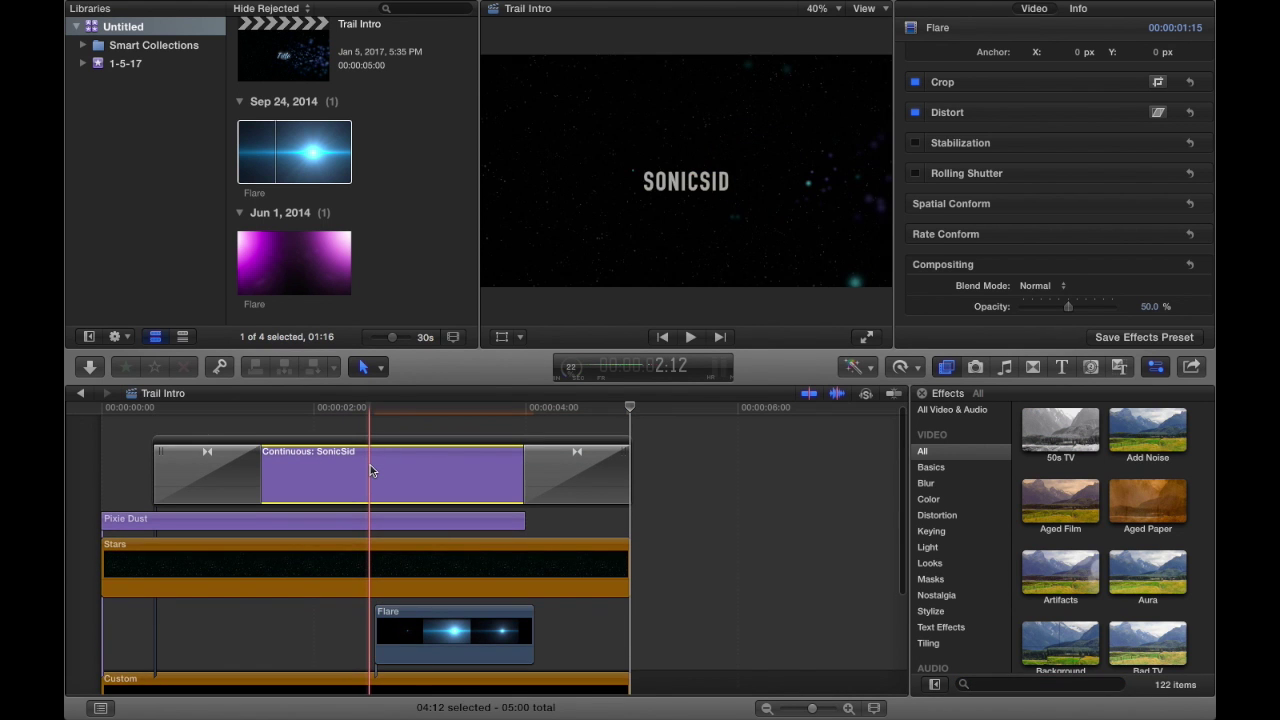
left_click(989, 8)
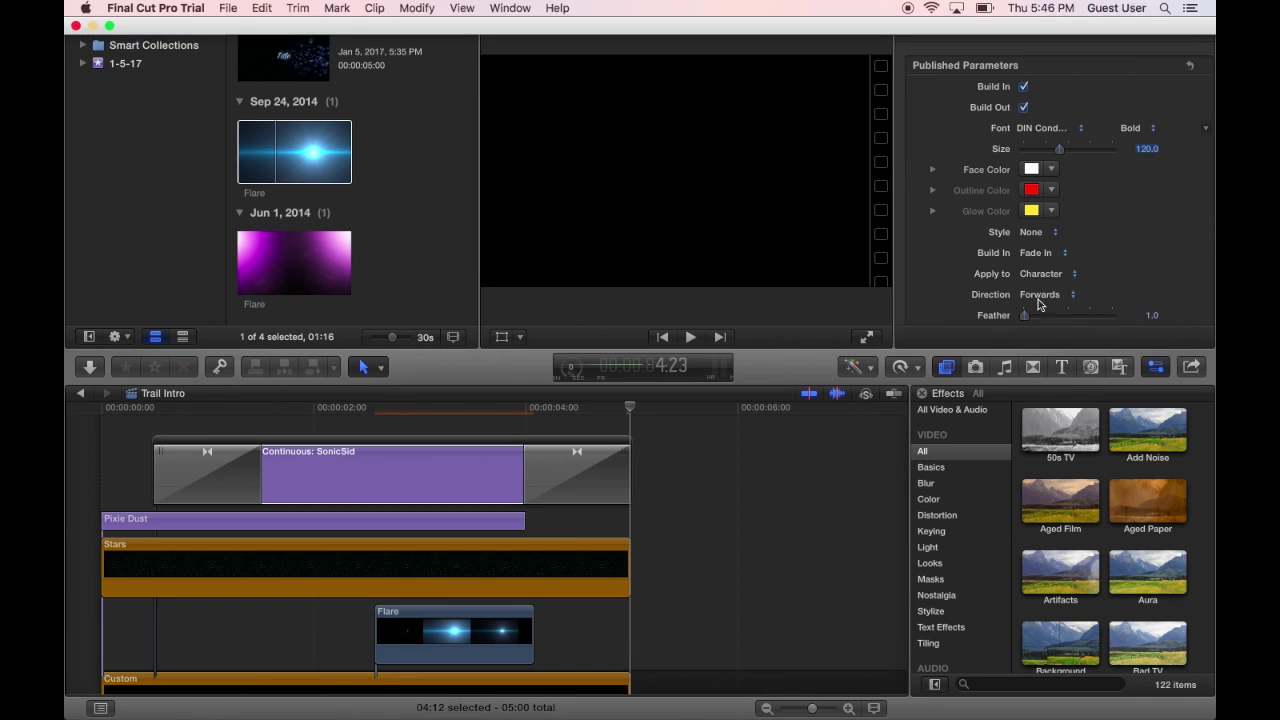
left_click(1051, 171)
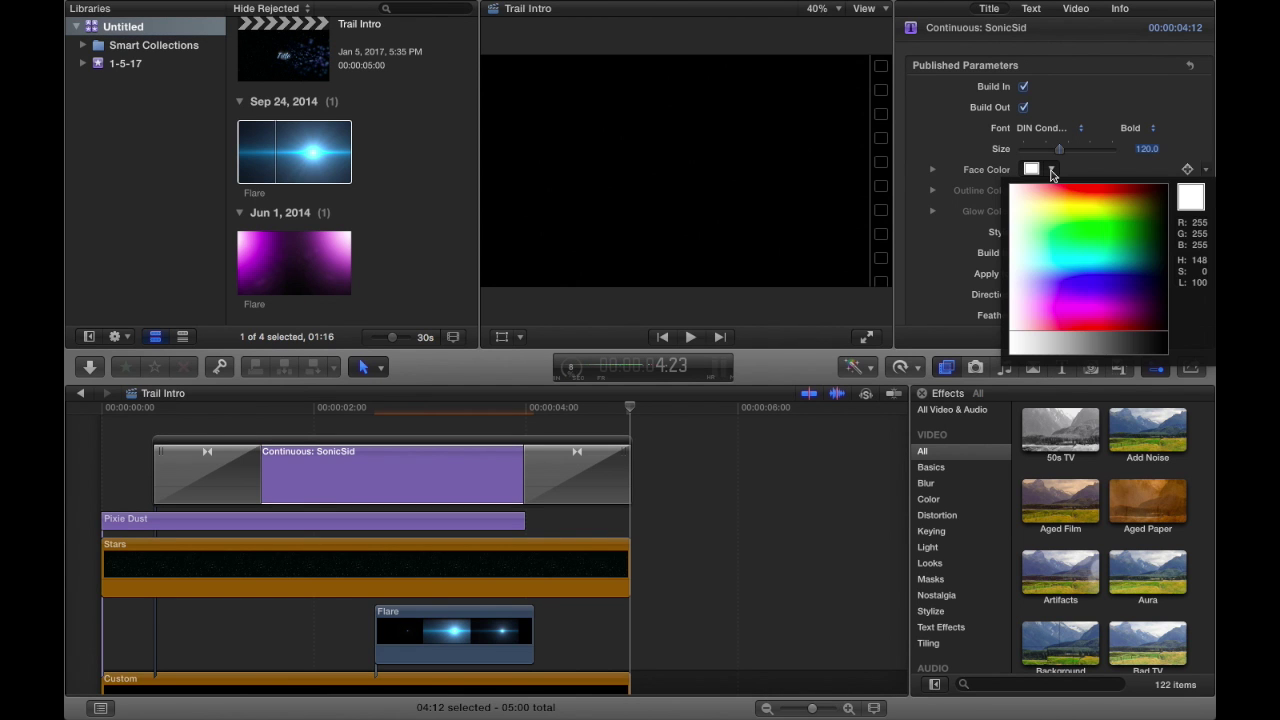
left_click_drag(1095, 241, 1043, 257)
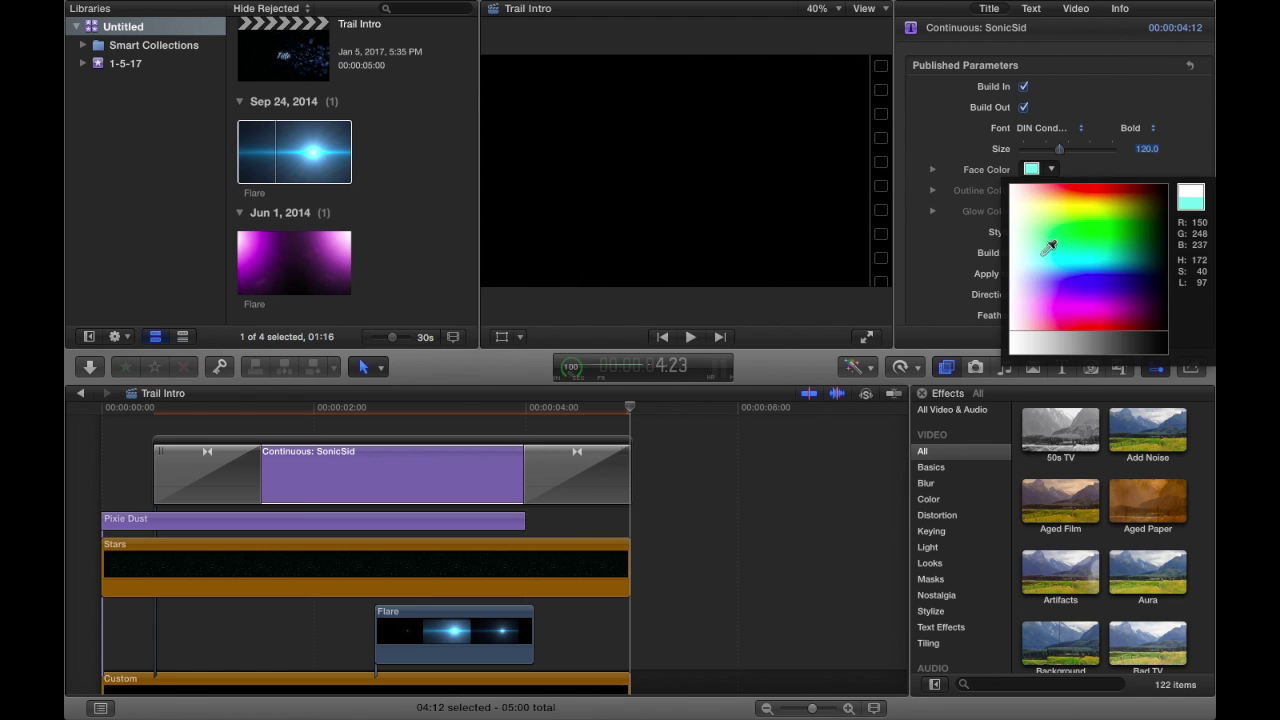
mouse_move(1049, 241)
left_mouse_down()
mouse_move(1047, 188)
mouse_move(1071, 189)
mouse_move(1039, 201)
mouse_move(1052, 245)
left_mouse_up()
left_click_drag(1049, 241, 1043, 253)
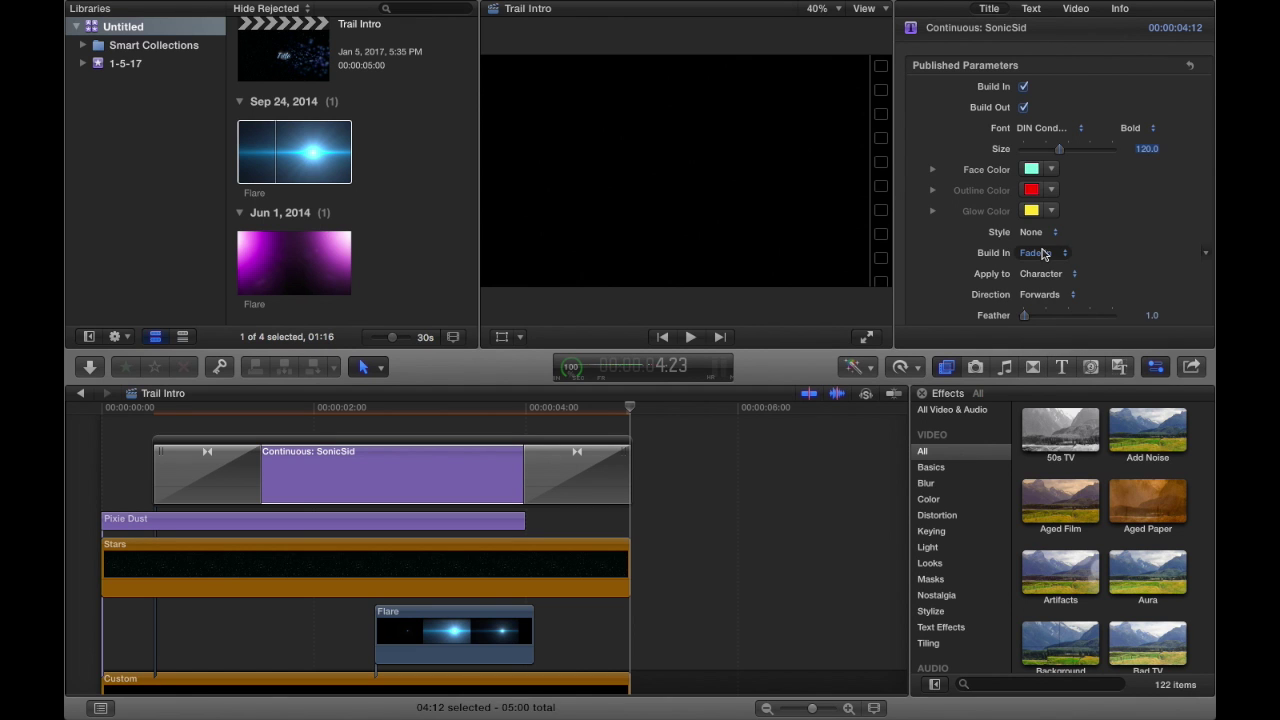
left_click(280, 480)
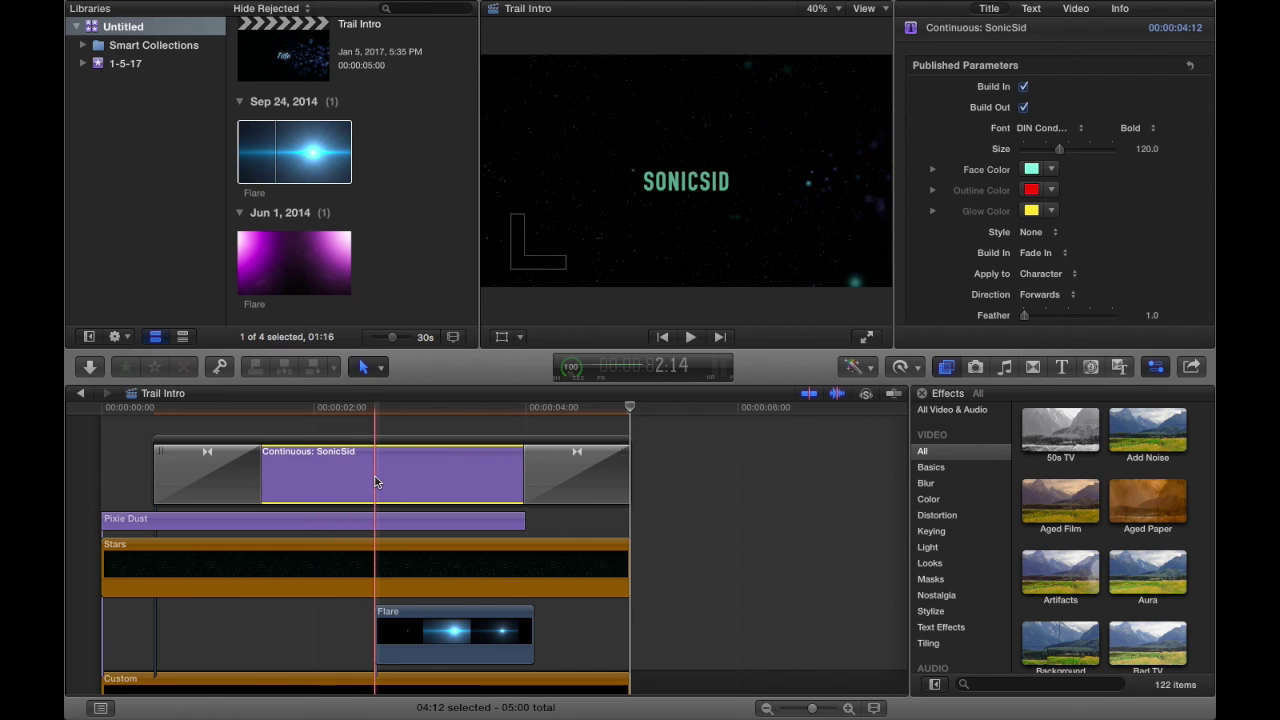
Step: Refine the title's face colour to a paler cyan
left_click(1057, 172)
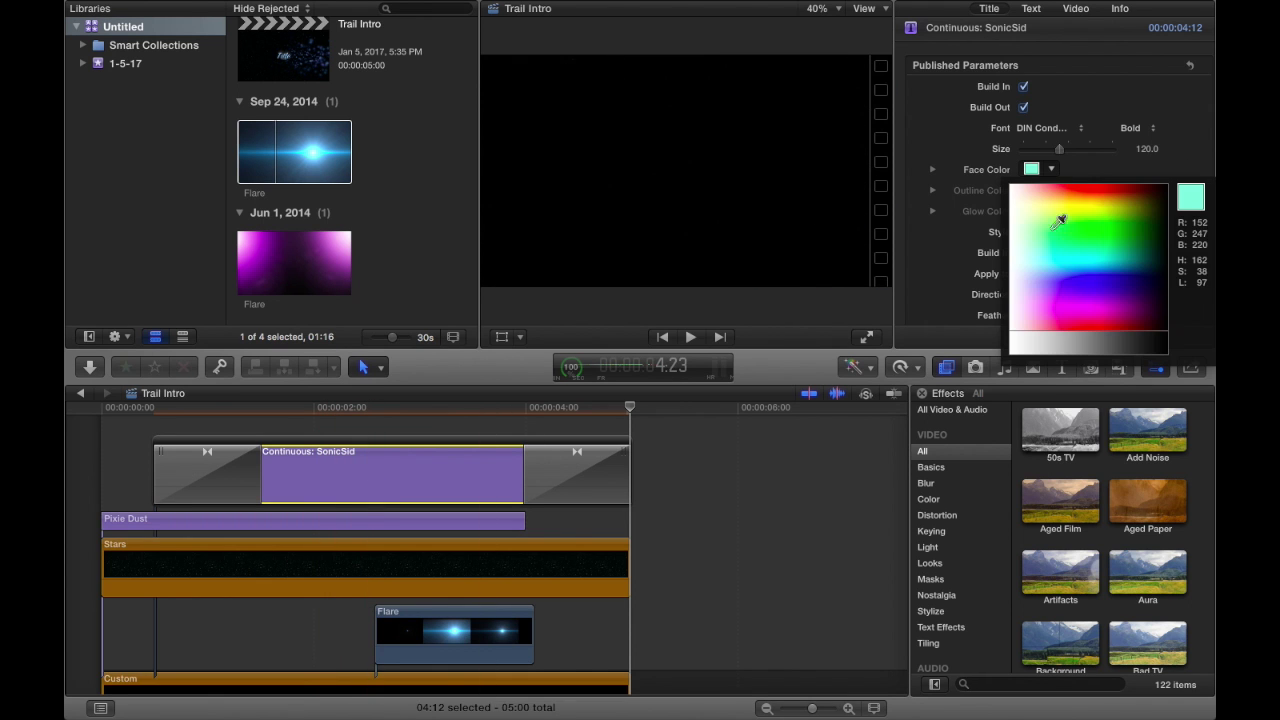
left_click(1021, 250)
left_click(1026, 248)
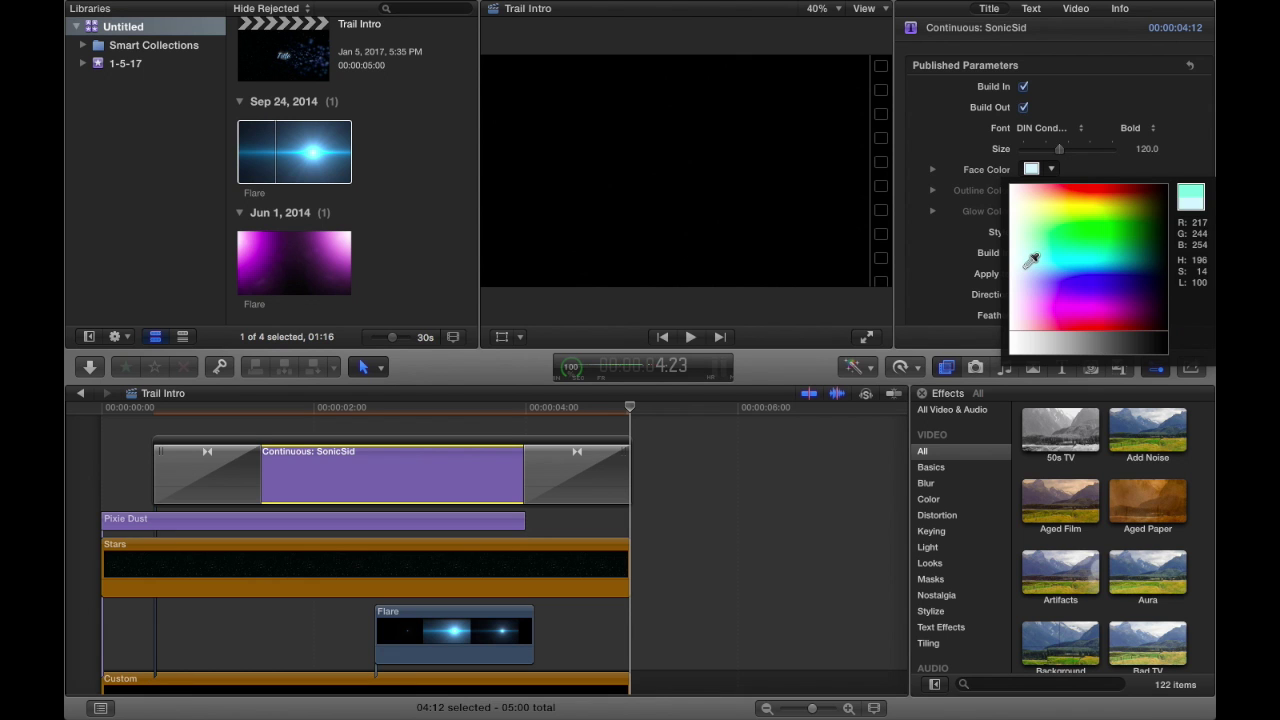
left_click(1031, 248)
key("Escape")
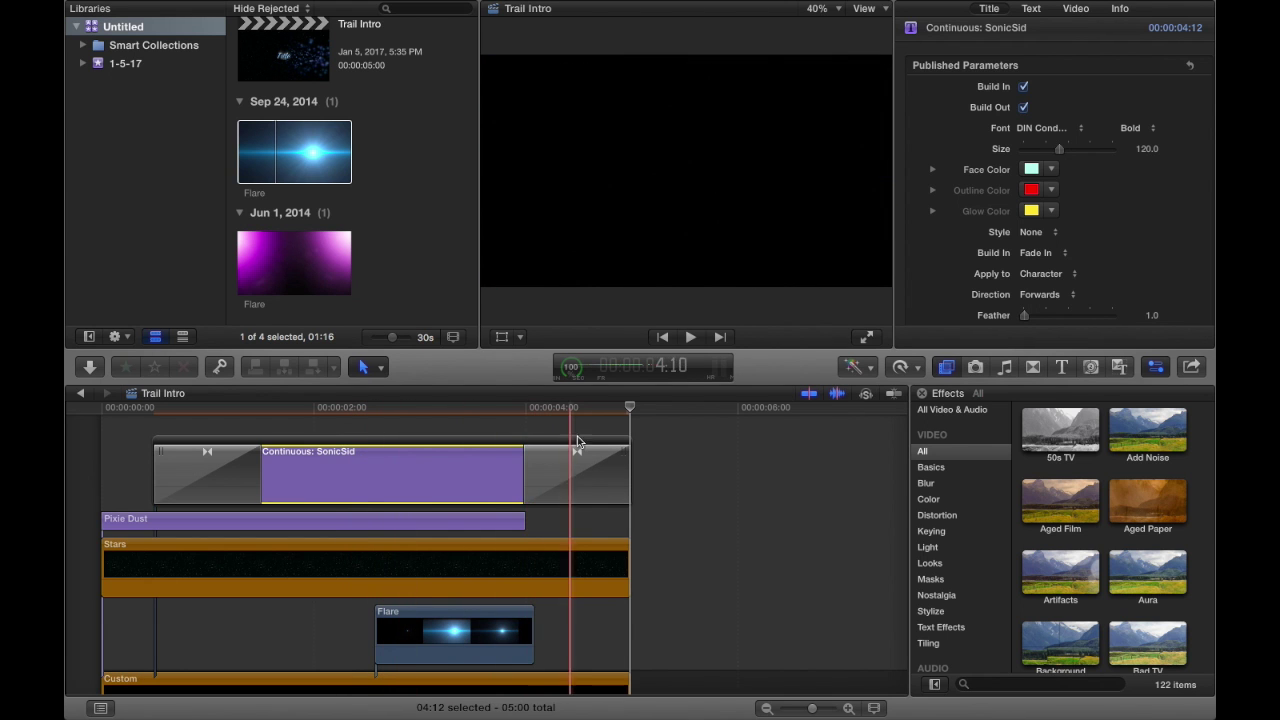
scroll(634, 450, "down", 2)
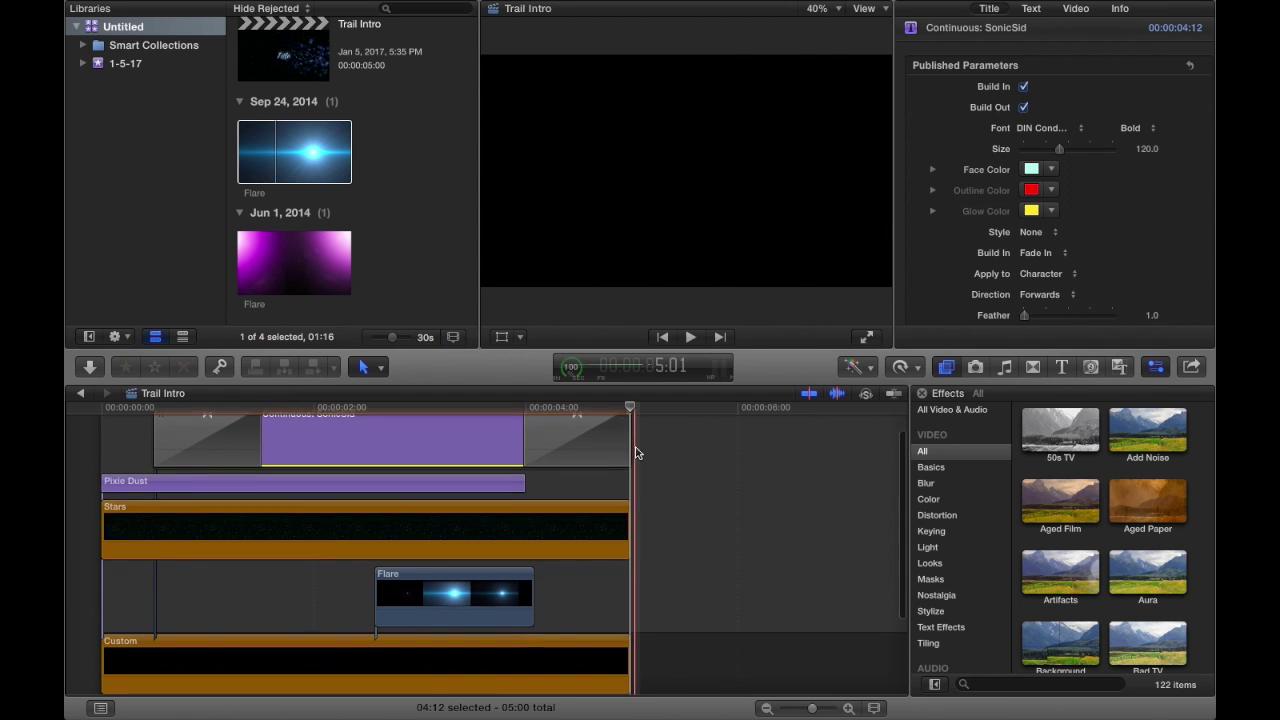
left_click(86, 475)
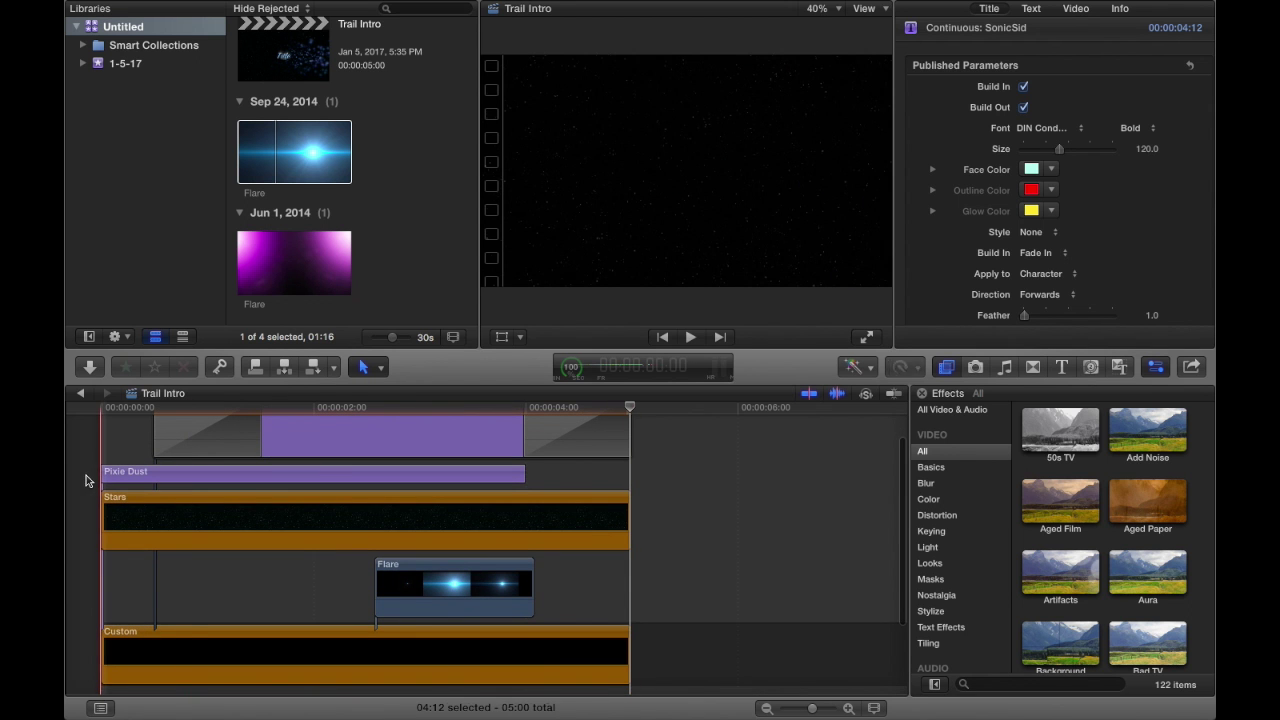
left_click(866, 337)
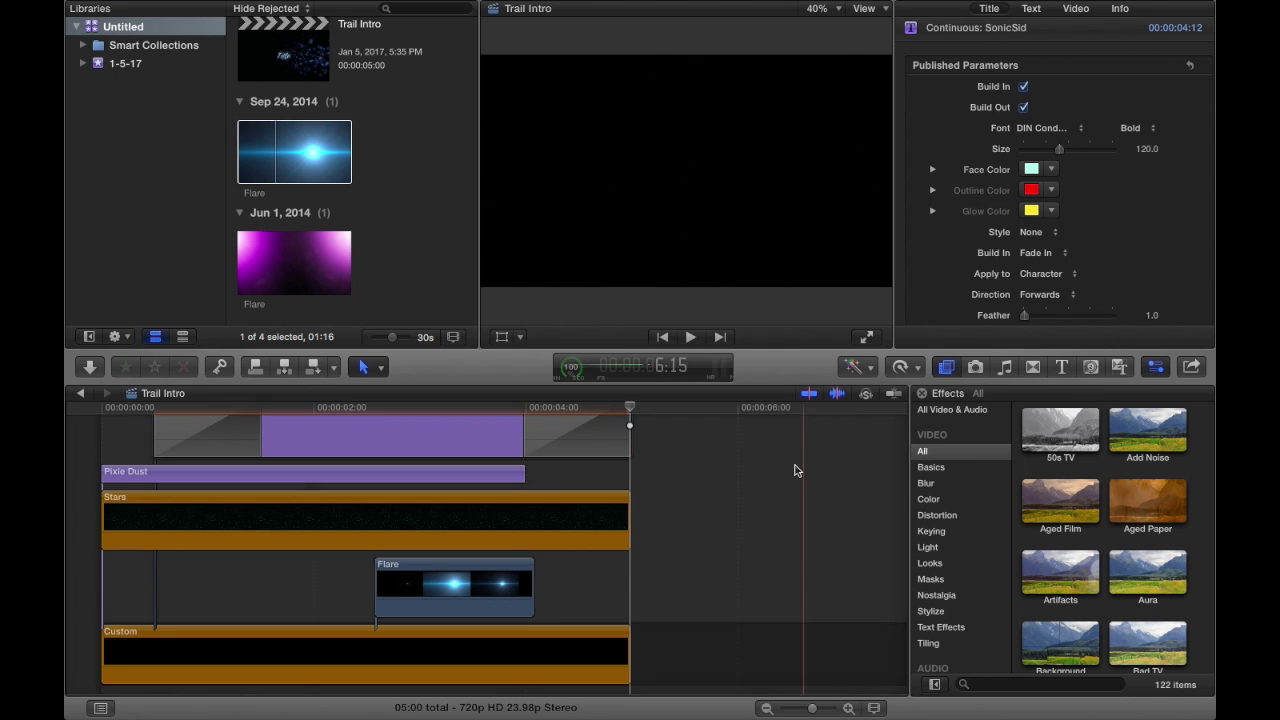
scroll(793, 473, "down", 3)
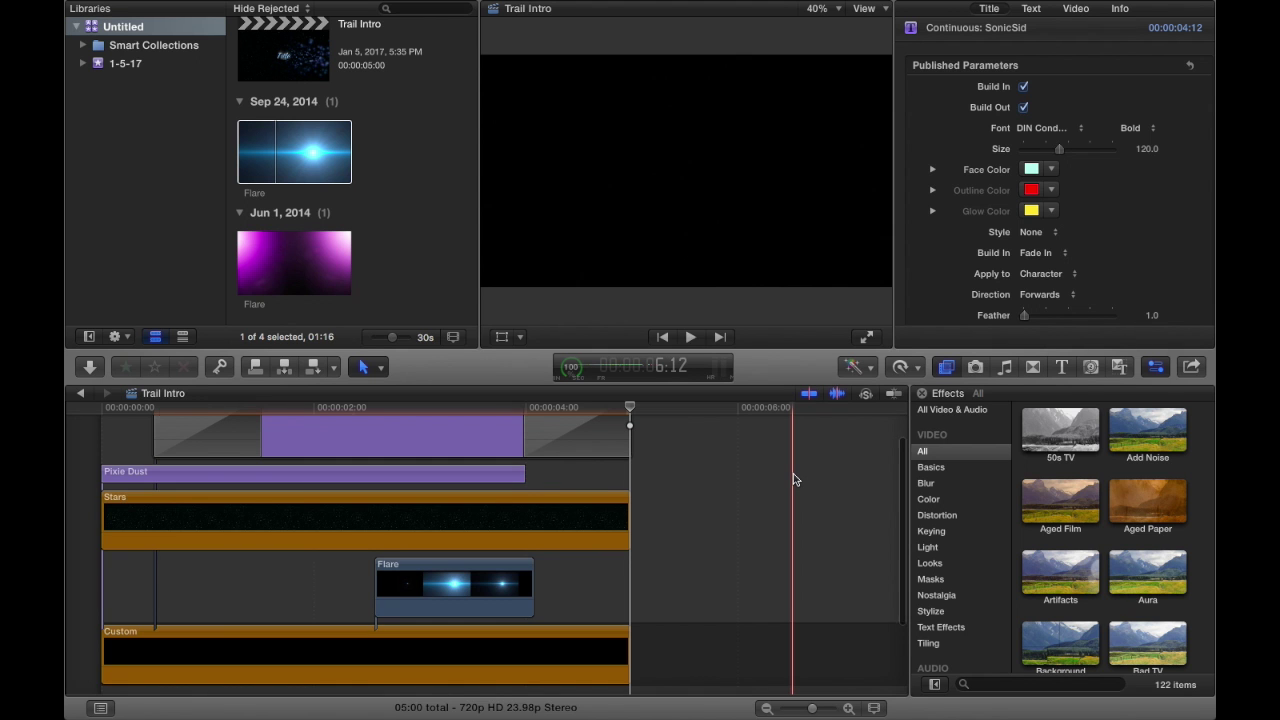
scroll(793, 473, "up", 5)
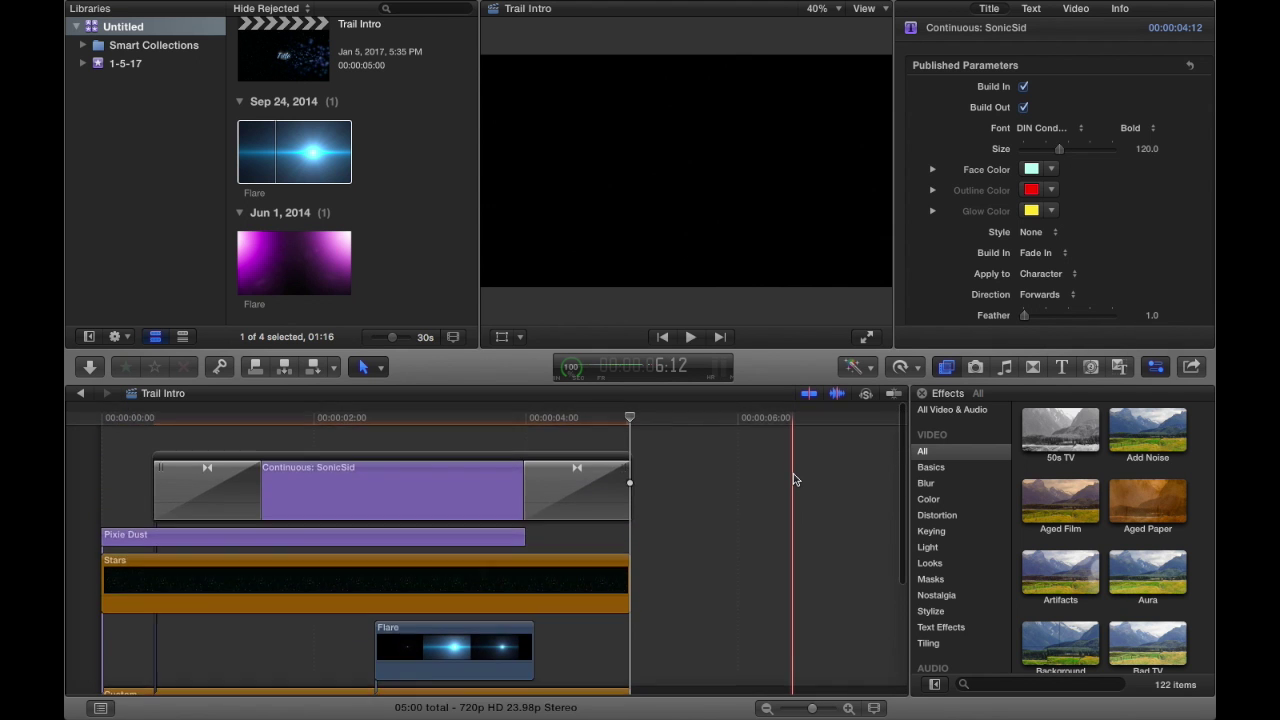